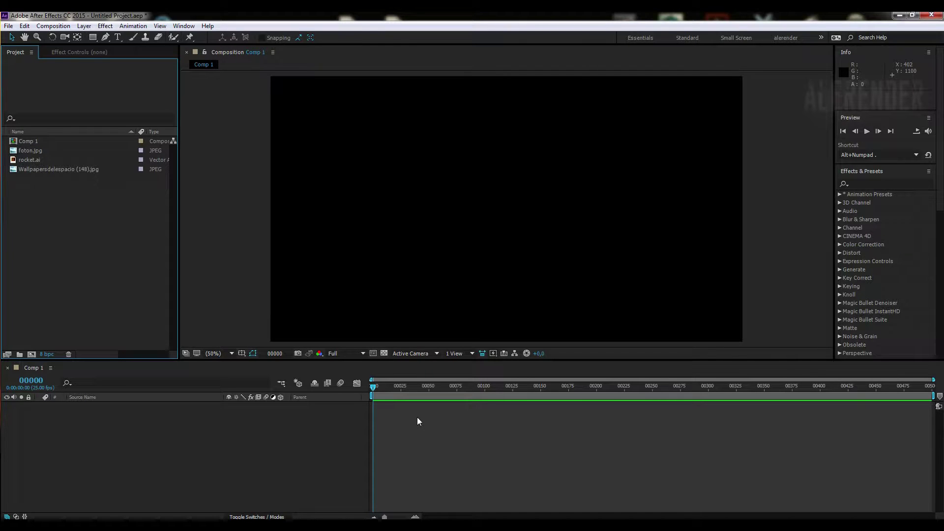
# - Remove the empty Comp 1, leaving foton.jpg, rocket.ai and the space wallpaper in the project
pyautogui.moveTo(726, 362); pyautogui.dragTo(727, 385)
pyautogui.hotkey('ctrl', 'z')
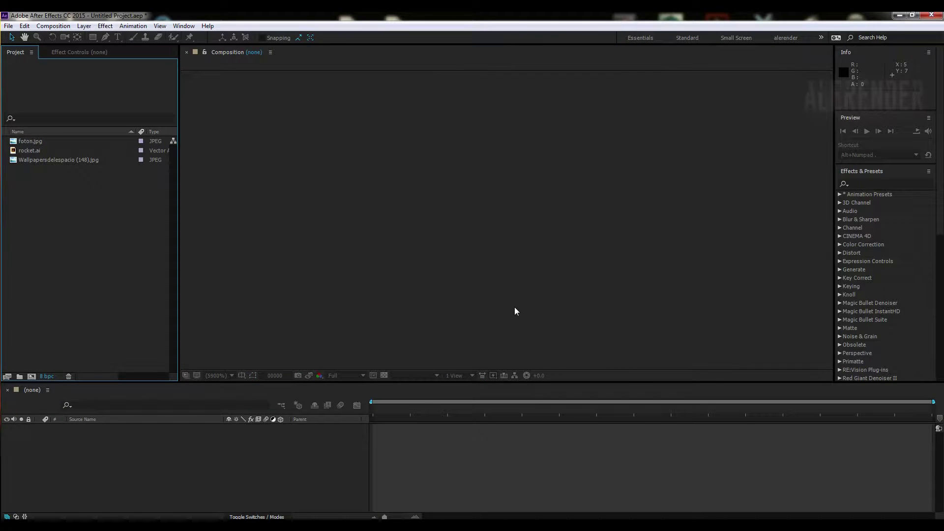
# - Create a new 1920×1080, 25 fps composition
pyautogui.click(62, 26)
pyautogui.click(50, 36)
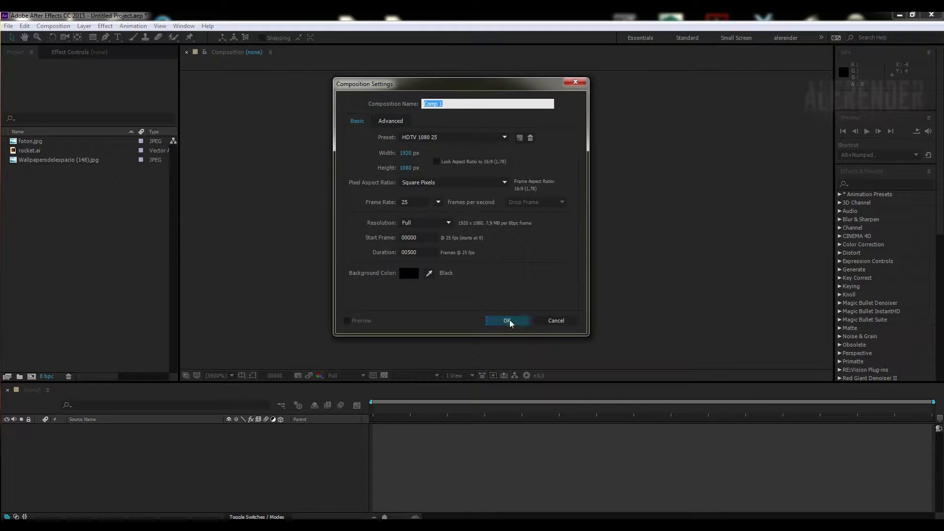
pyautogui.click(510, 323)
# - Add a text layer reading 'alerender curso AE' and move it to the centre of the frame
pyautogui.click(117, 37)
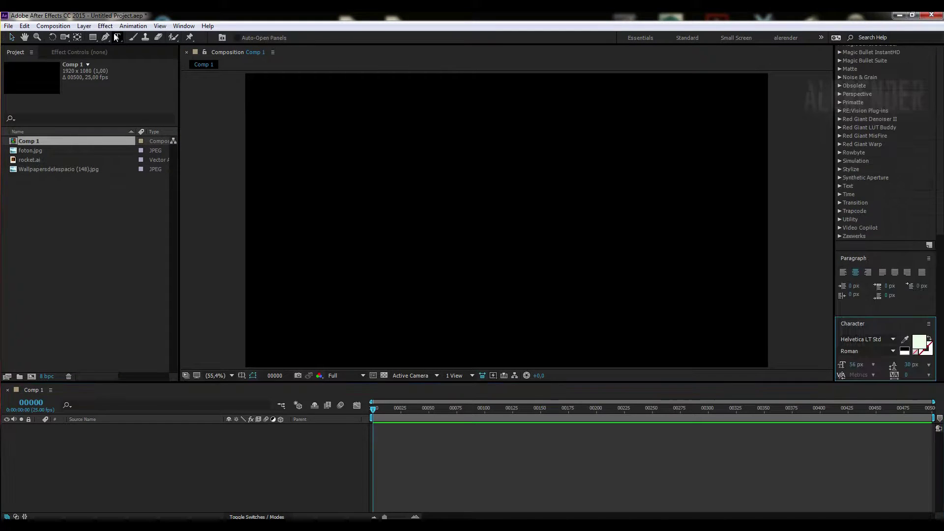
pyautogui.click(385, 250)
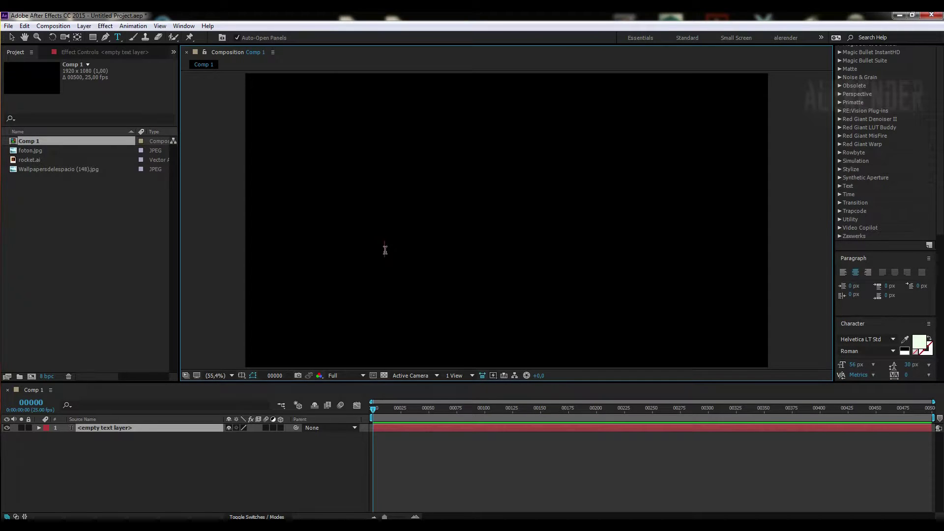
pyautogui.write('alerender curso AE')
pyautogui.click(12, 38)
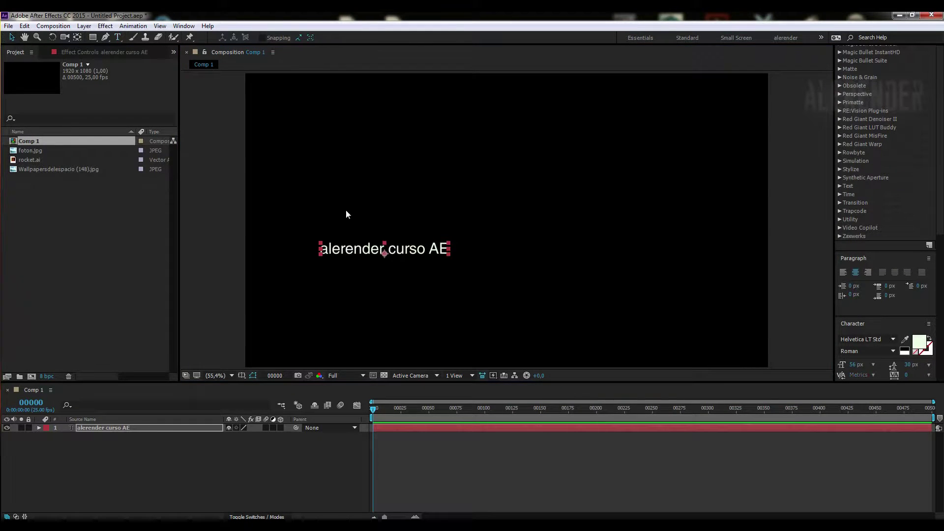
pyautogui.moveTo(423, 249)
pyautogui.mouseDown()
pyautogui.moveTo(588, 229)
pyautogui.moveTo(571, 219)
pyautogui.mouseUp()
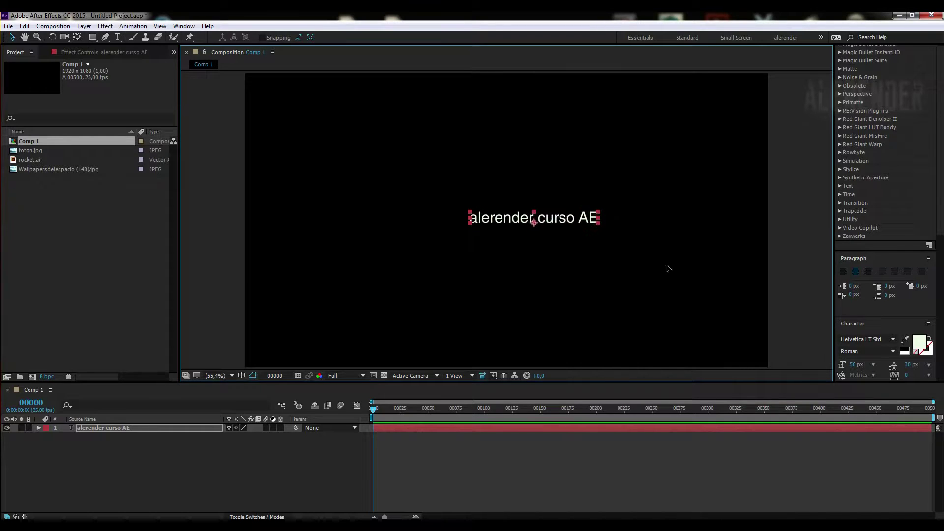
# - Set the title font to HamburgerHeaven at 113 px and nudge the title slightly left
pyautogui.click(893, 339)
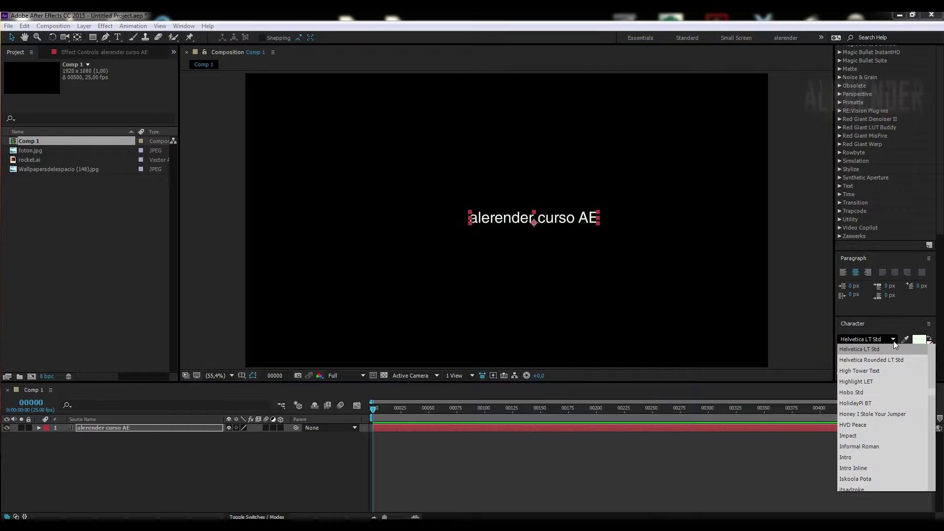
pyautogui.scroll(2, 909, 381)
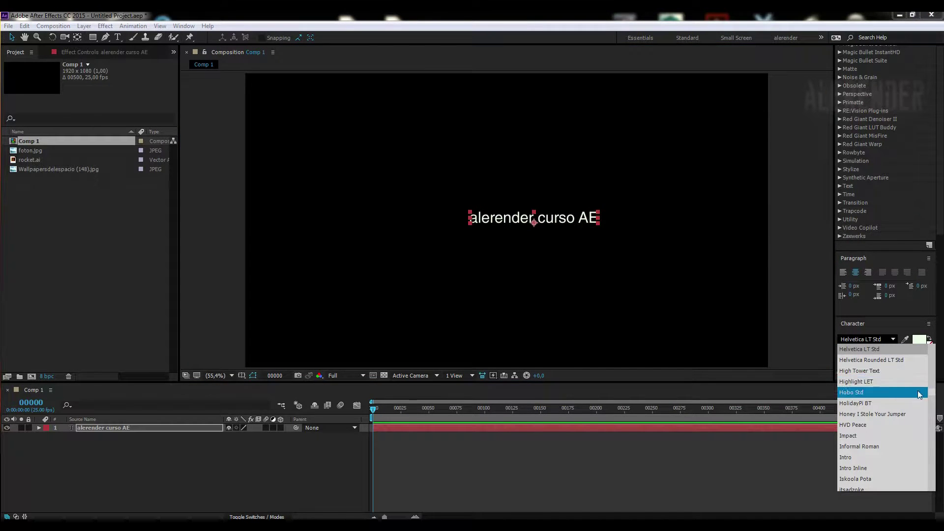
pyautogui.click(909, 390)
pyautogui.moveTo(856, 368); pyautogui.dragTo(885, 369)
pyautogui.moveTo(590, 214); pyautogui.dragTo(548, 208)
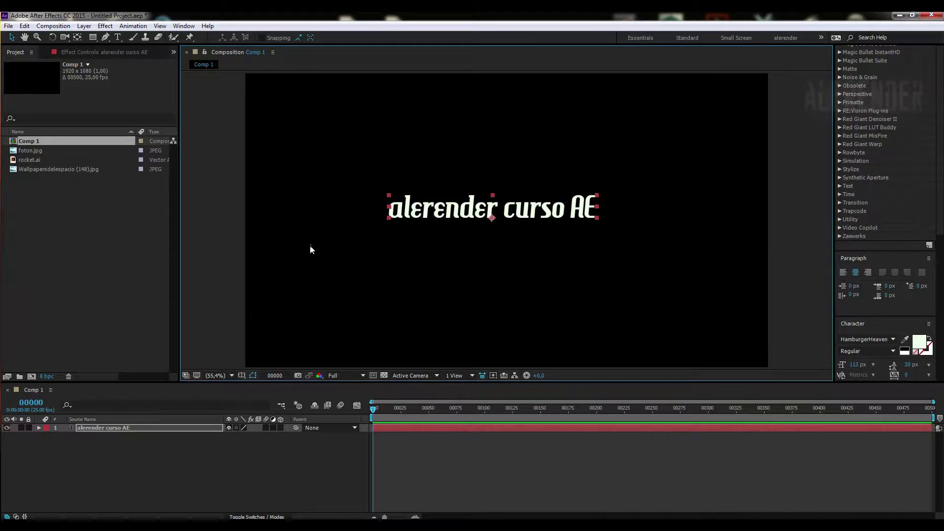
# - Draw a four-point curved open mask across the frame on the title layer with the Pen tool
pyautogui.click(105, 39)
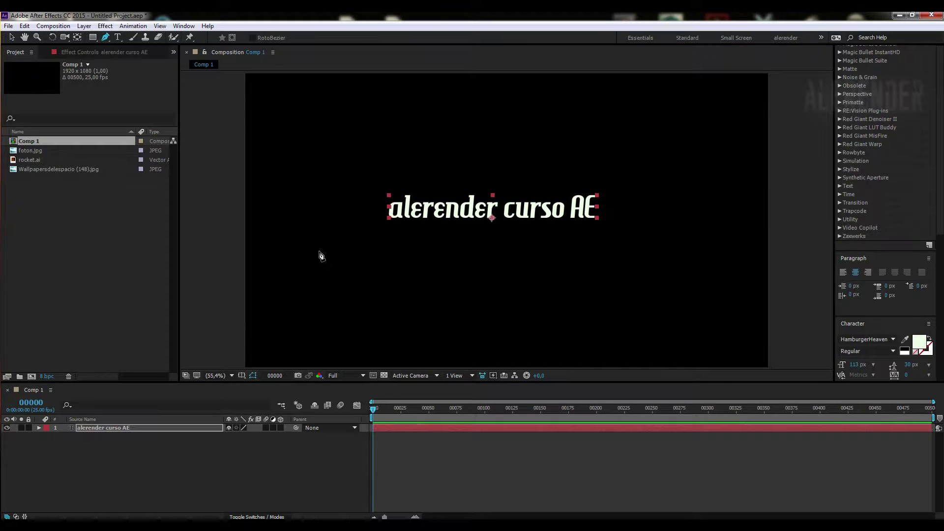
pyautogui.click(297, 255)
pyautogui.moveTo(442, 241); pyautogui.dragTo(498, 255)
pyautogui.moveTo(681, 267); pyautogui.dragTo(721, 243)
pyautogui.moveTo(779, 212); pyautogui.dragTo(798, 209)
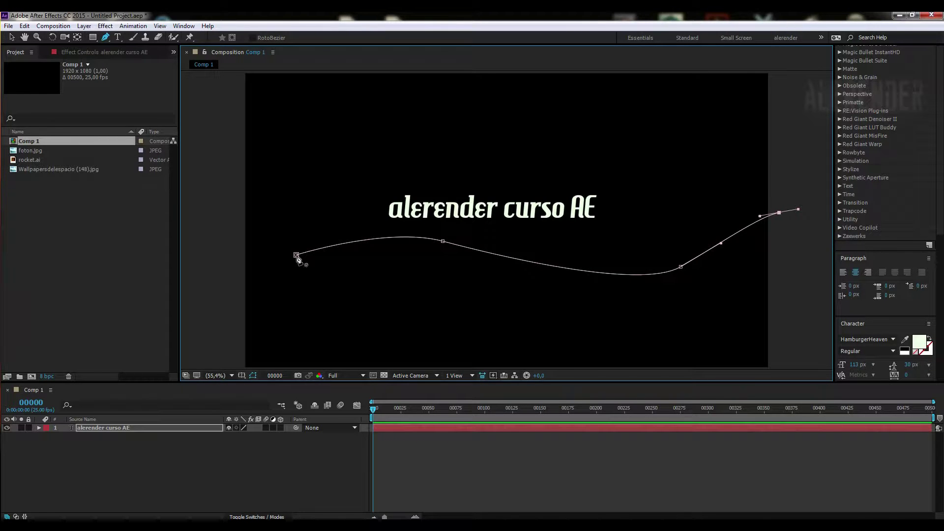
# - Adjust the mask's vertices and Bezier handles into a gentle wave spanning the frame
pyautogui.click(12, 37)
pyautogui.click(294, 256)
pyautogui.moveTo(294, 256); pyautogui.dragTo(234, 260)
pyautogui.moveTo(443, 241)
pyautogui.mouseDown()
pyautogui.moveTo(409, 232)
pyautogui.moveTo(423, 228)
pyautogui.mouseUp()
pyautogui.moveTo(680, 266); pyautogui.dragTo(666, 285)
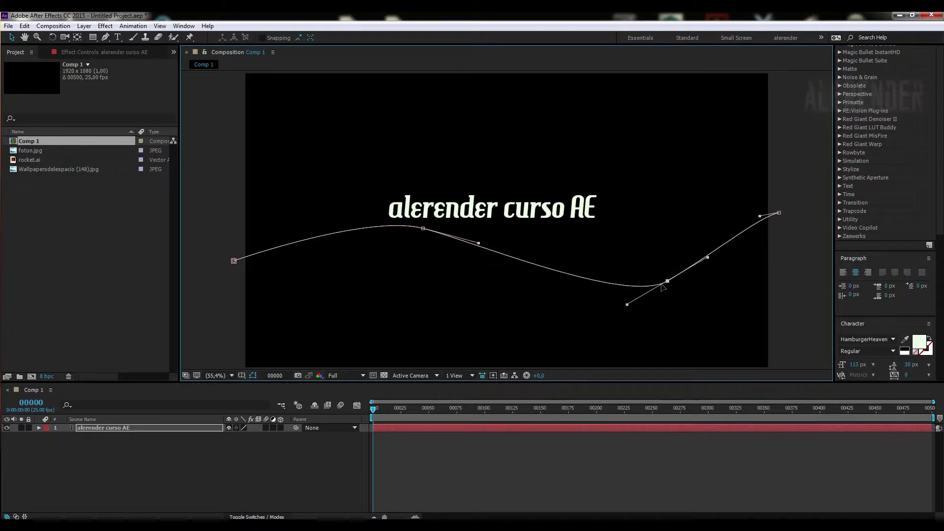
pyautogui.moveTo(705, 261); pyautogui.dragTo(776, 267)
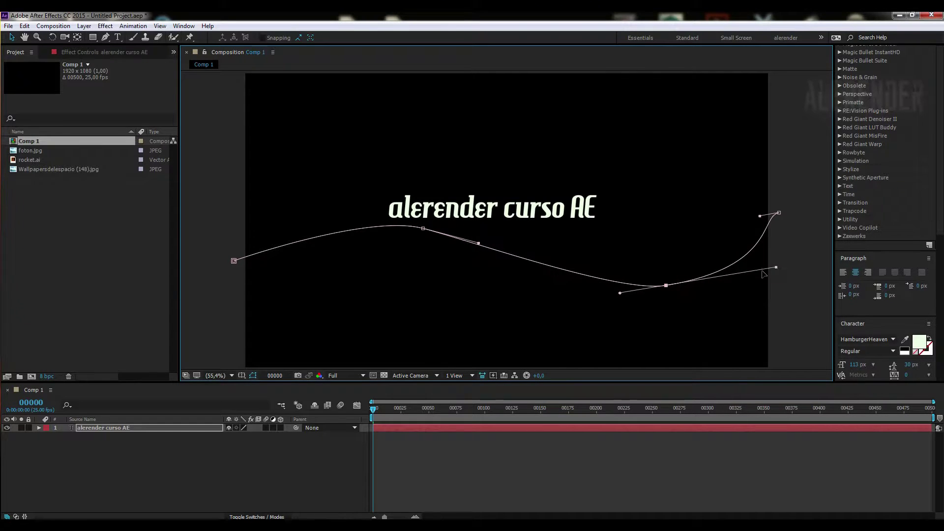
pyautogui.moveTo(666, 285); pyautogui.dragTo(652, 287)
pyautogui.moveTo(779, 213); pyautogui.dragTo(823, 209)
pyautogui.moveTo(422, 228); pyautogui.dragTo(421, 227)
pyautogui.click(222, 267)
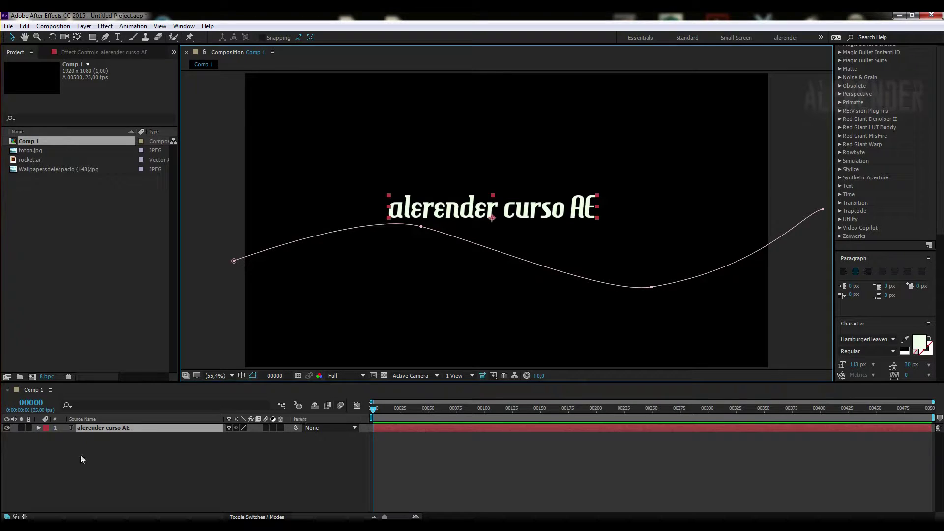
# - Set the text layer's Path Options Path to Mask 1 so the title curves along it
pyautogui.click(39, 428)
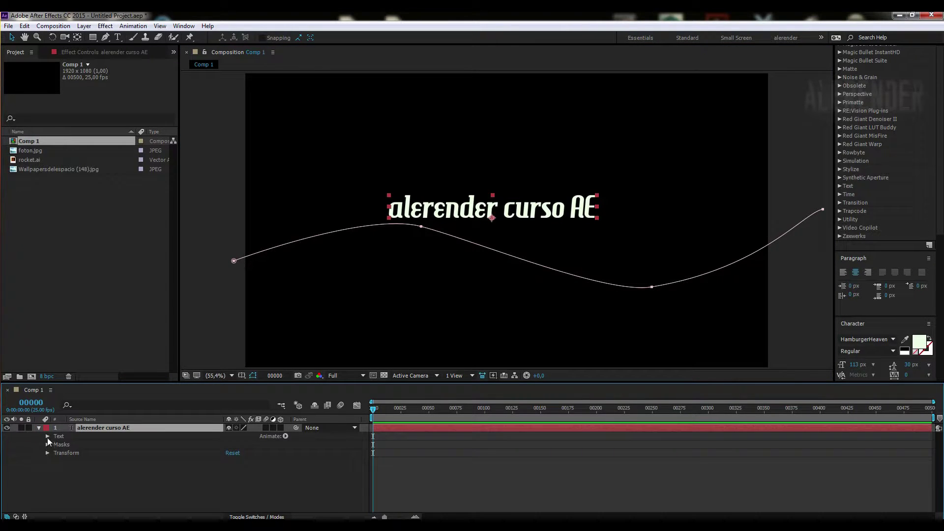
pyautogui.click(47, 445)
pyautogui.click(47, 436)
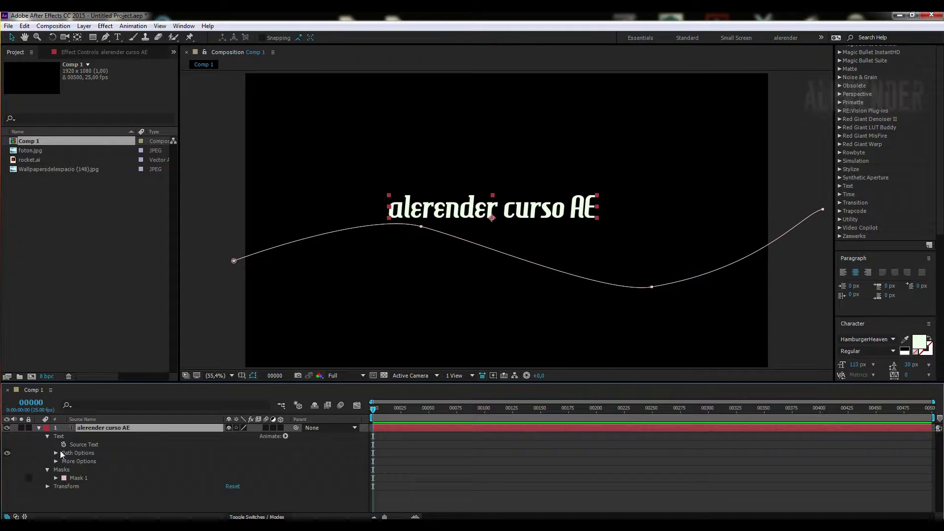
pyautogui.click(55, 452)
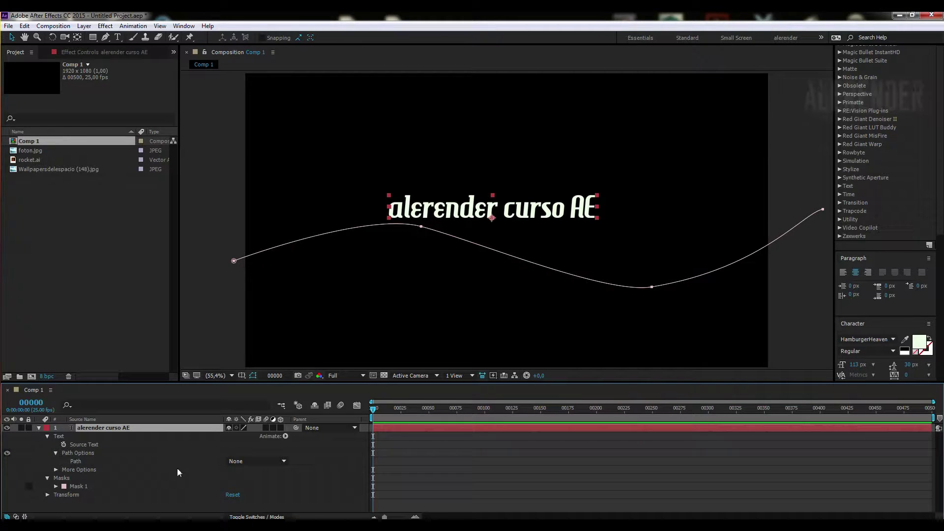
pyautogui.click(267, 462)
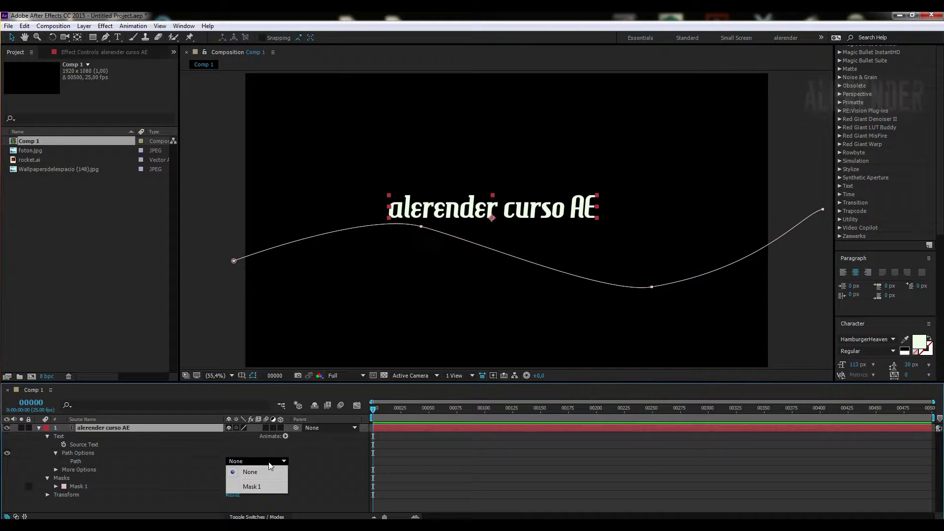
pyautogui.click(251, 486)
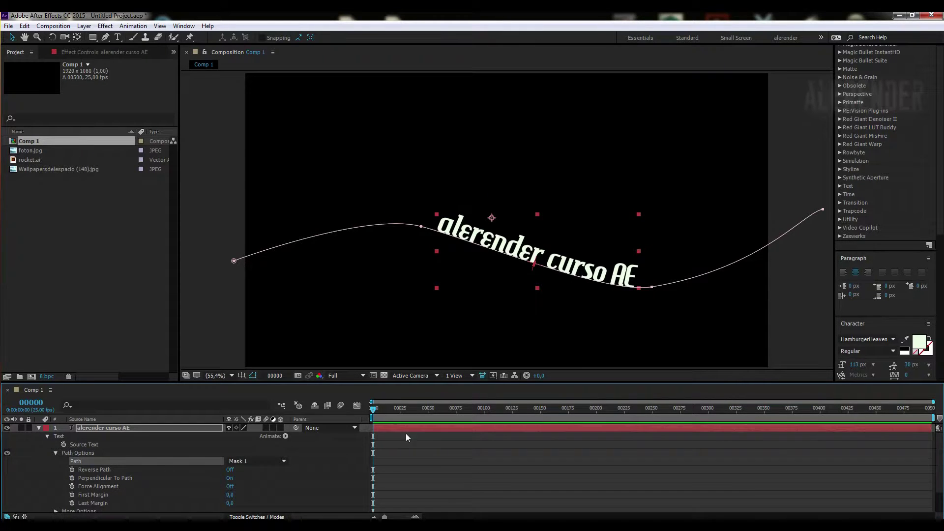
# - Set Last Margin to about -1625, hiding the title, and keyframe it at frame 0
pyautogui.moveTo(638, 383); pyautogui.dragTo(643, 364)
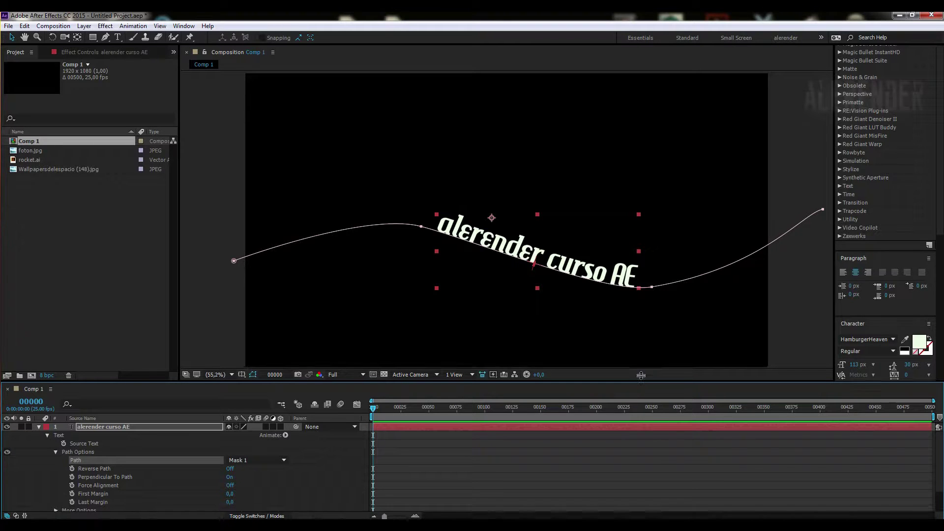
pyautogui.moveTo(230, 484)
pyautogui.mouseDown()
pyautogui.moveTo(554, 451)
pyautogui.moveTo(31, 467)
pyautogui.mouseUp()
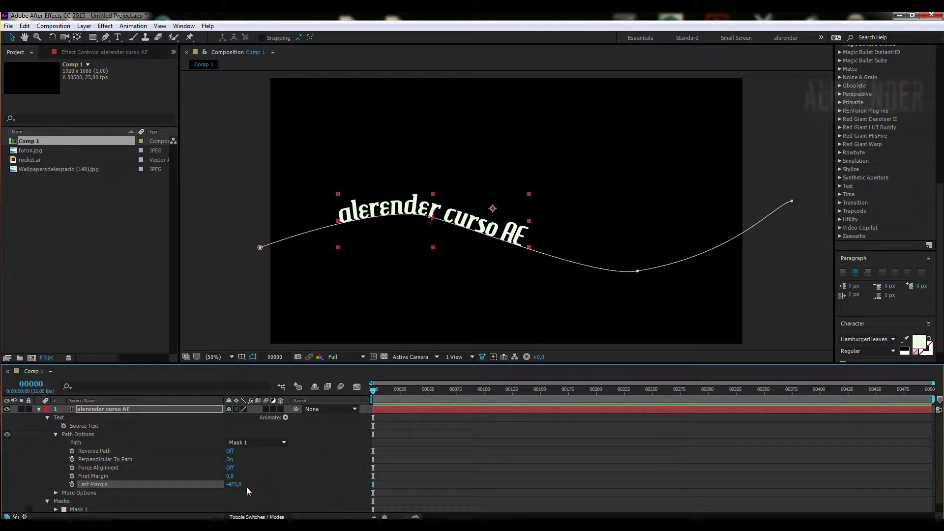
pyautogui.moveTo(234, 484); pyautogui.dragTo(357, 468)
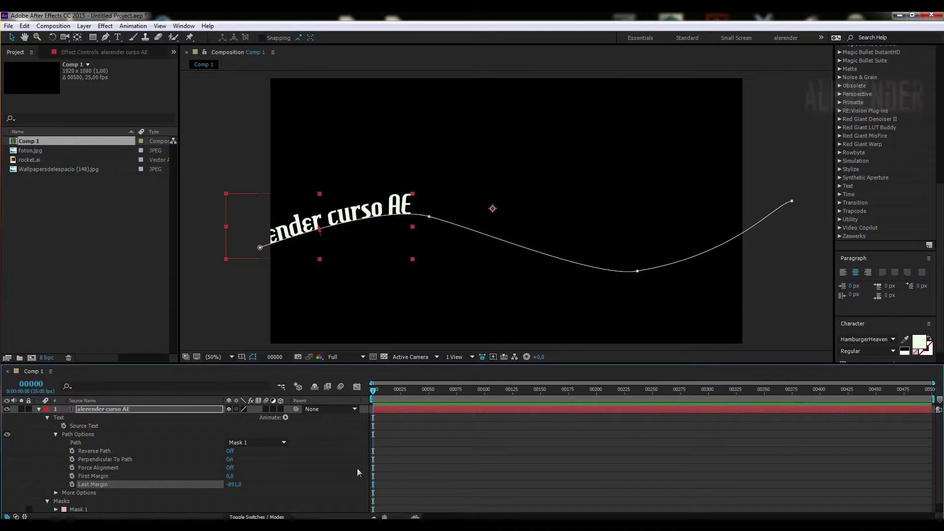
pyautogui.moveTo(229, 484); pyautogui.dragTo(20, 482)
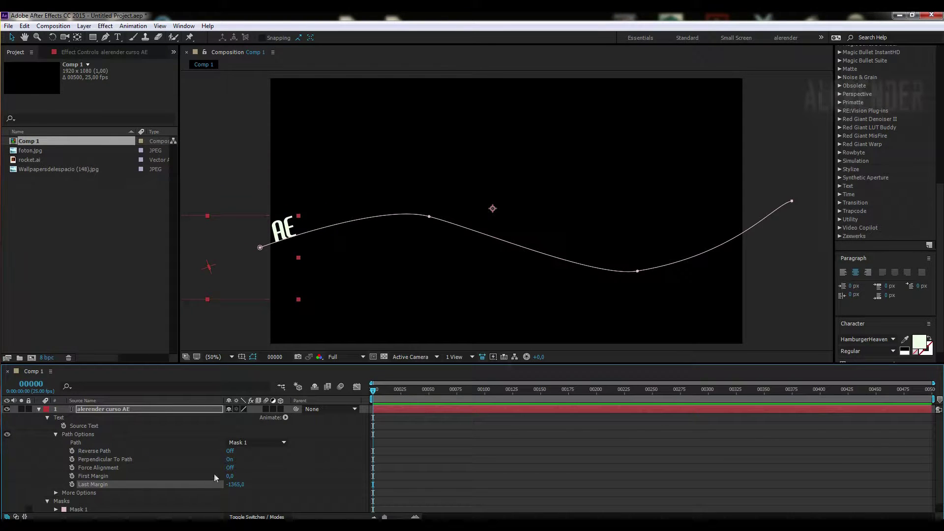
pyautogui.moveTo(240, 484); pyautogui.dragTo(300, 483)
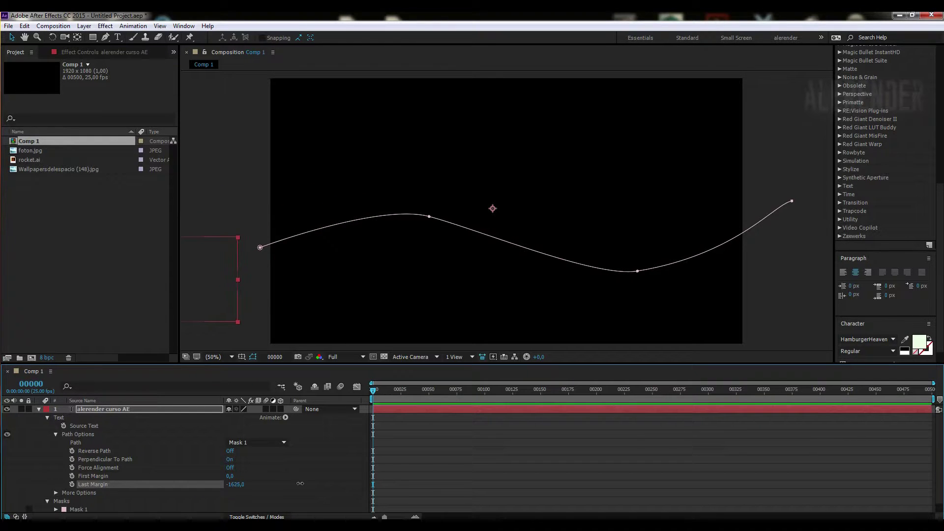
pyautogui.click(72, 485)
# - Key Last Margin at about 692 on frame 40 and -45 on frame 60, then show its value graph
pyautogui.moveTo(374, 390); pyautogui.dragTo(418, 391)
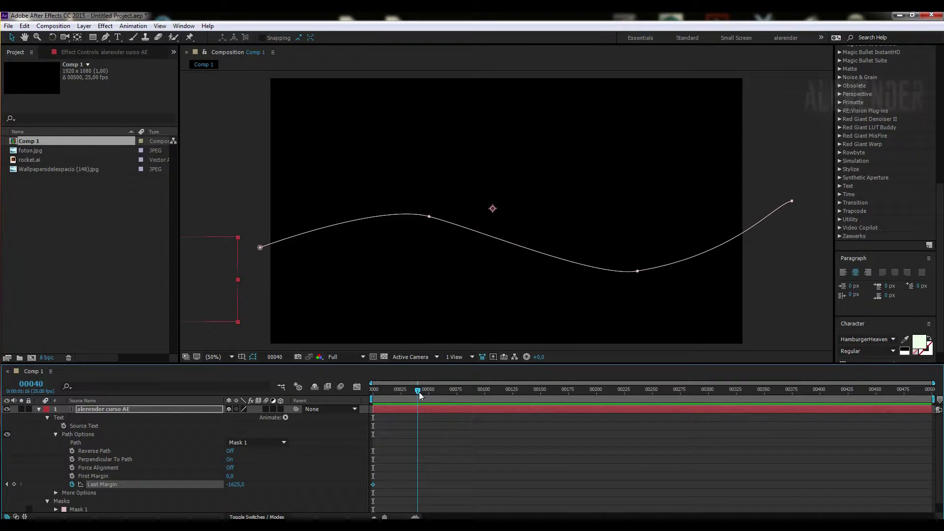
pyautogui.moveTo(238, 487)
pyautogui.mouseDown()
pyautogui.moveTo(248, 493)
pyautogui.moveTo(682, 424)
pyautogui.mouseUp()
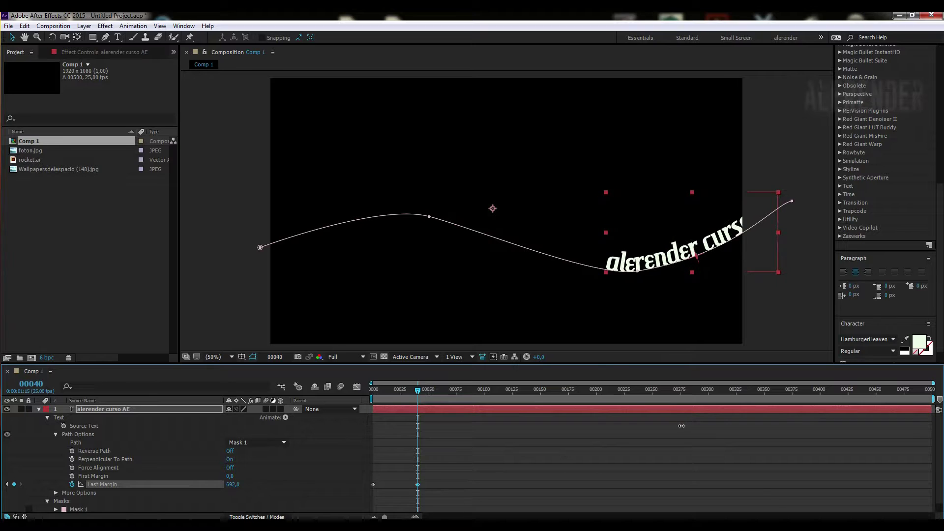
pyautogui.moveTo(421, 389); pyautogui.dragTo(442, 390)
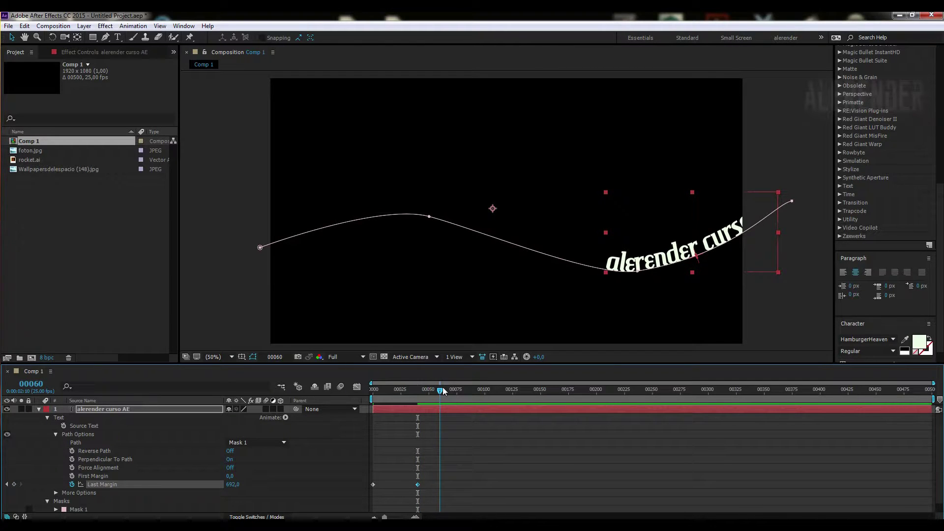
pyautogui.moveTo(241, 483)
pyautogui.mouseDown()
pyautogui.moveTo(205, 484)
pyautogui.moveTo(288, 484)
pyautogui.mouseUp()
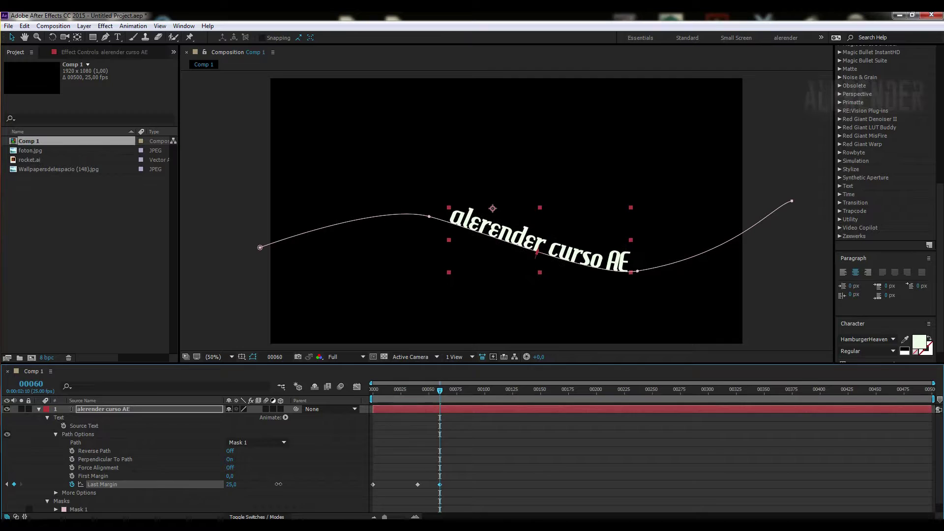
pyautogui.moveTo(456, 483); pyautogui.dragTo(359, 487)
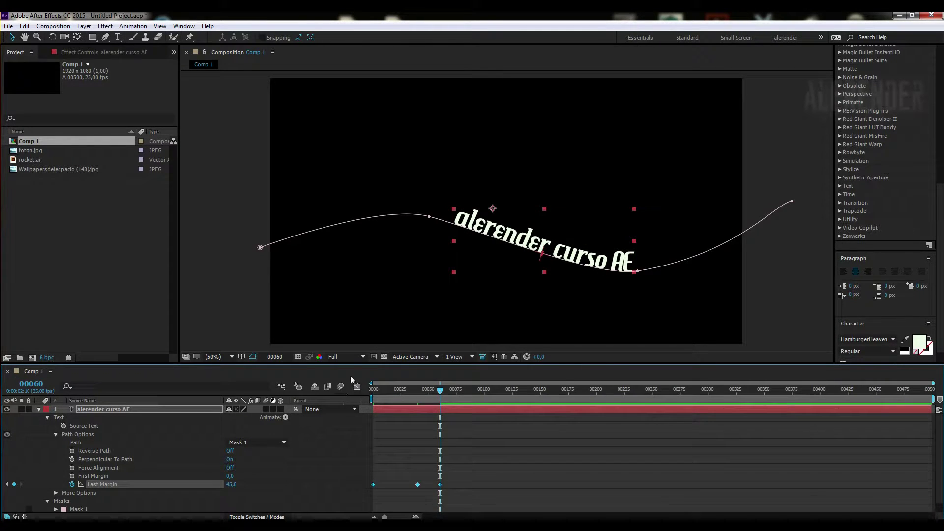
pyautogui.click(357, 388)
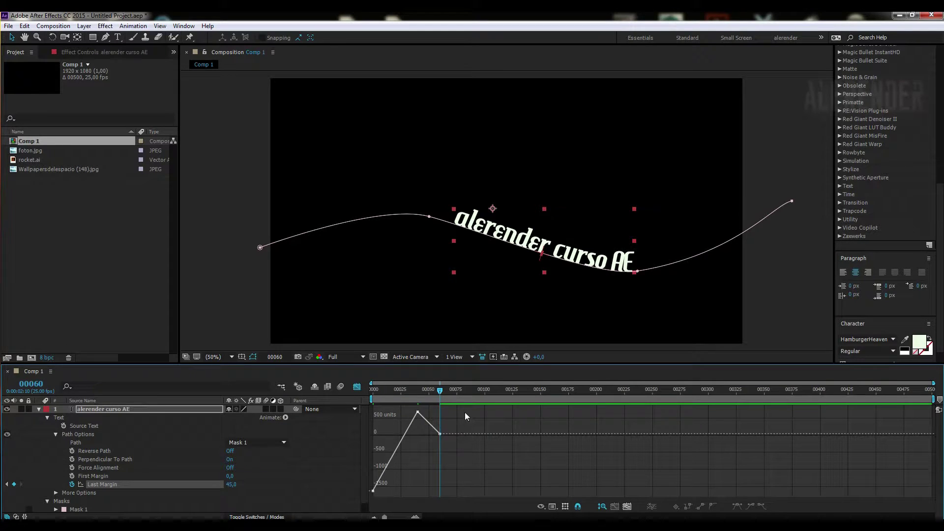
# - Apply easing to all three Last Margin keyframes in the Graph Editor
pyautogui.moveTo(465, 408); pyautogui.dragTo(355, 493)
pyautogui.rightClick(439, 439)
pyautogui.moveTo(460, 428)
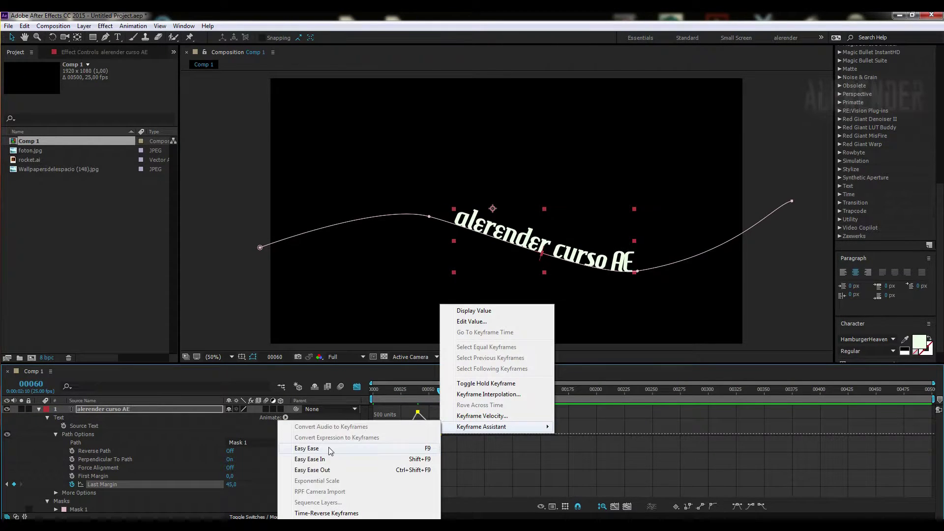
pyautogui.click(306, 447)
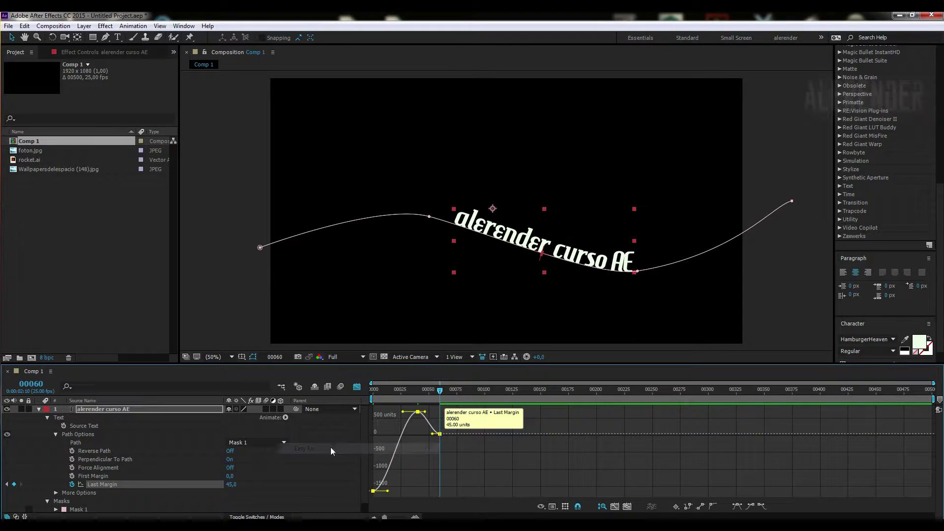
# - Lengthen the ease into the final keyframe, then preview the animation from the start
pyautogui.click(407, 416)
pyautogui.moveTo(417, 419); pyautogui.dragTo(382, 412)
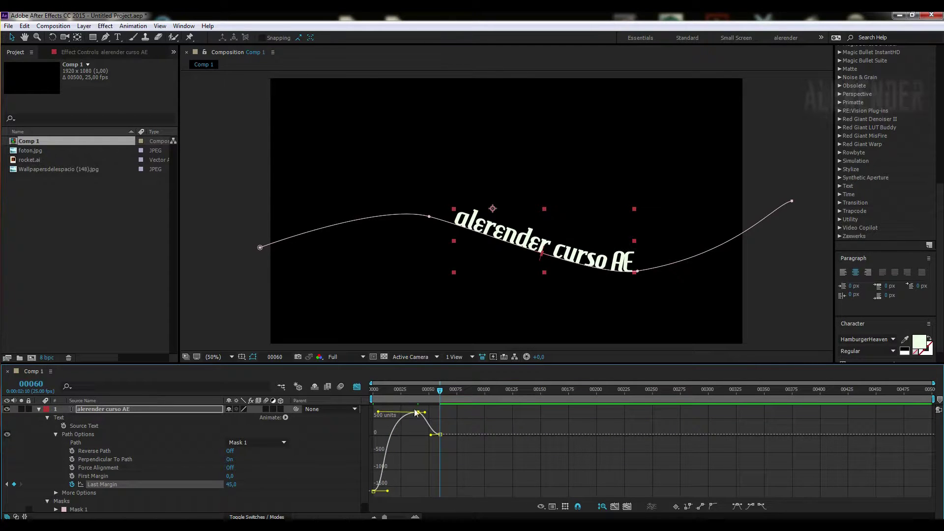
pyautogui.moveTo(421, 415)
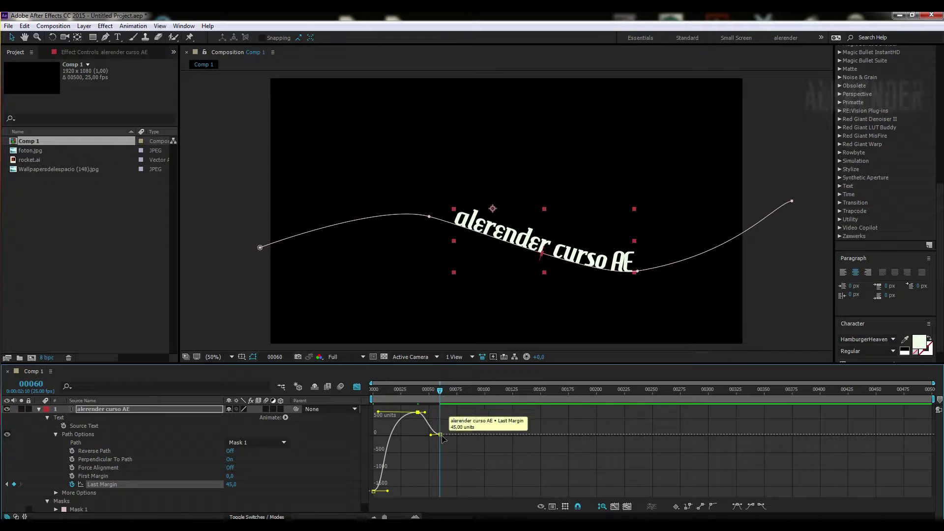
pyautogui.moveTo(431, 434); pyautogui.dragTo(420, 435)
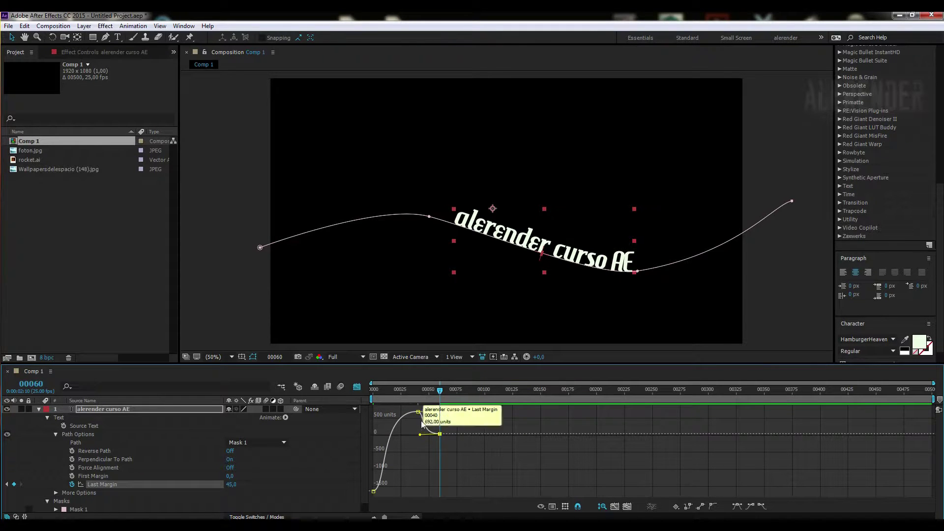
pyautogui.click(357, 387)
pyautogui.press('Home')
pyautogui.press('space')
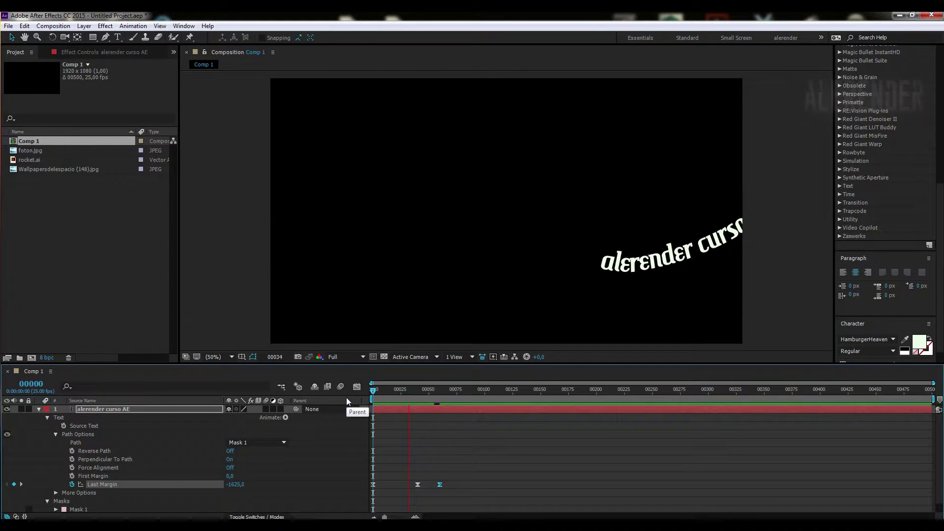
# - Replay and scrub the curved text animation around frame 22 to check its motion
pyautogui.press('space')
pyautogui.moveTo(452, 464)
pyautogui.mouseDown()
pyautogui.moveTo(439, 492)
pyautogui.moveTo(455, 484)
pyautogui.mouseUp()
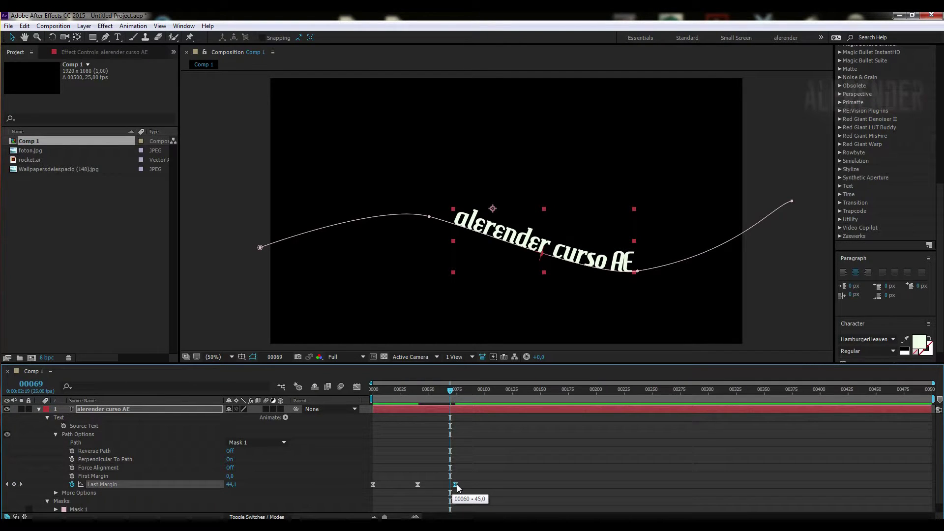
pyautogui.press('space')
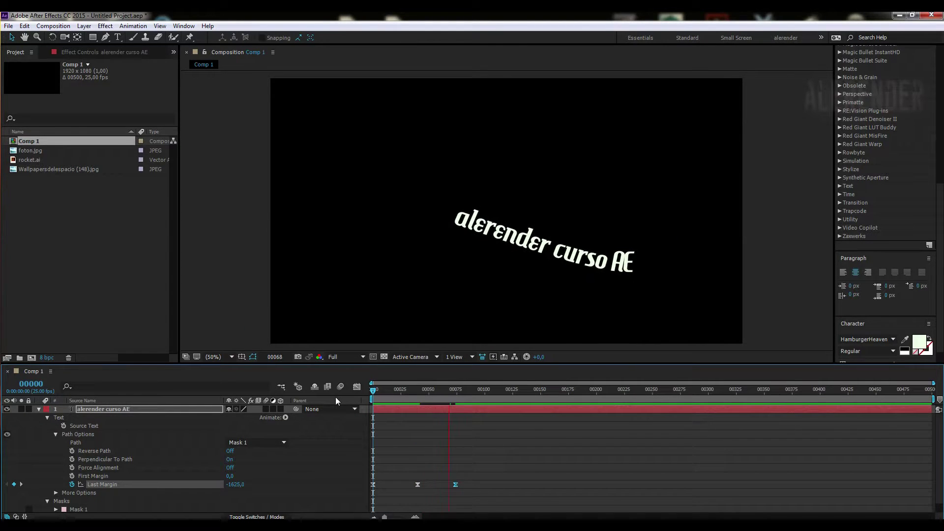
pyautogui.press('space')
pyautogui.press('space')
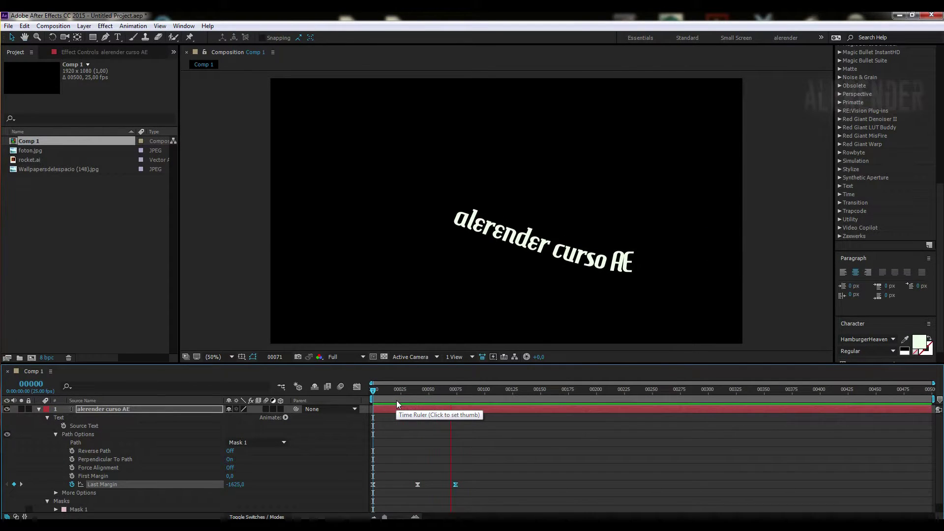
pyautogui.press('space')
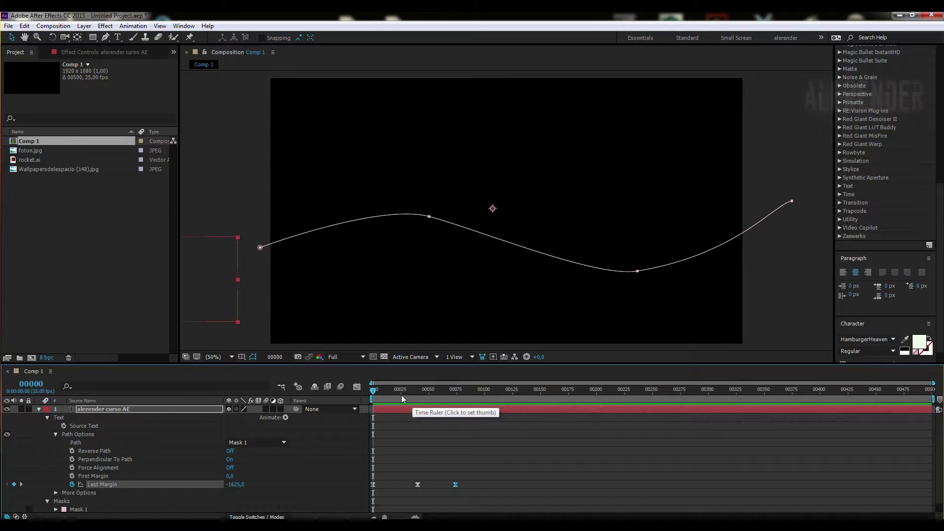
pyautogui.click(398, 394)
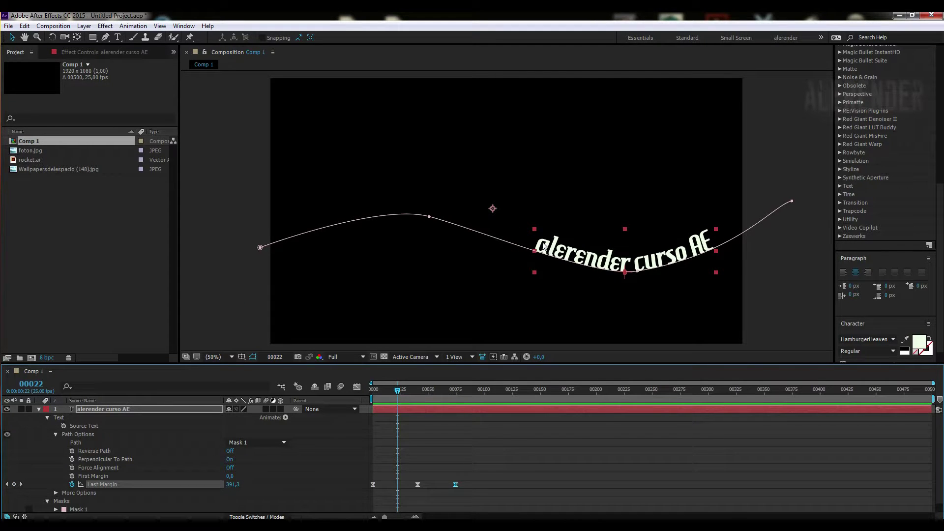
pyautogui.moveTo(398, 391); pyautogui.dragTo(388, 391)
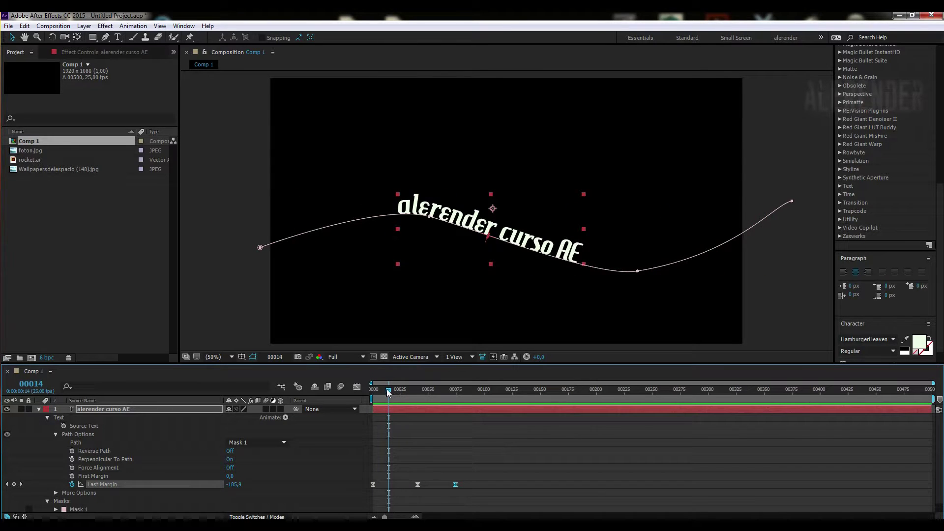
# - Enable motion blur on the text layer and composition, checking the blur around frames 7–12
pyautogui.click(38, 409)
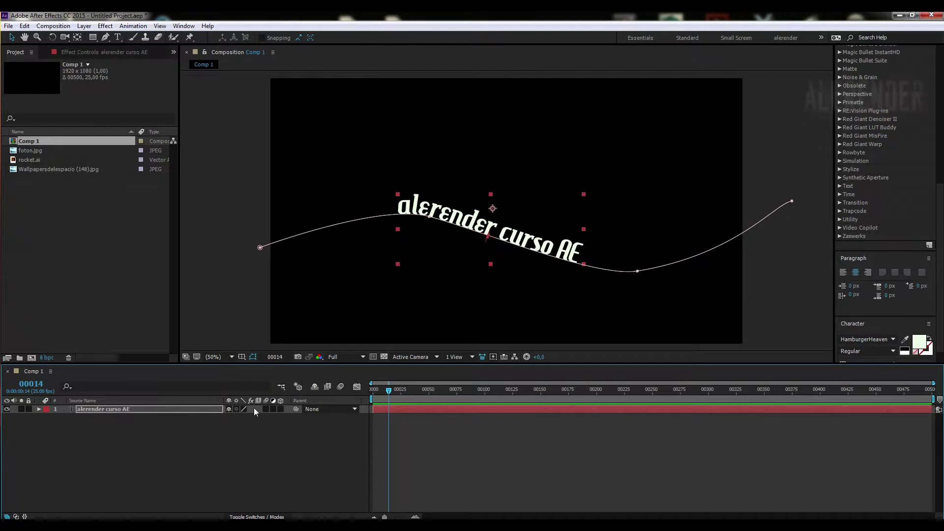
pyautogui.click(266, 409)
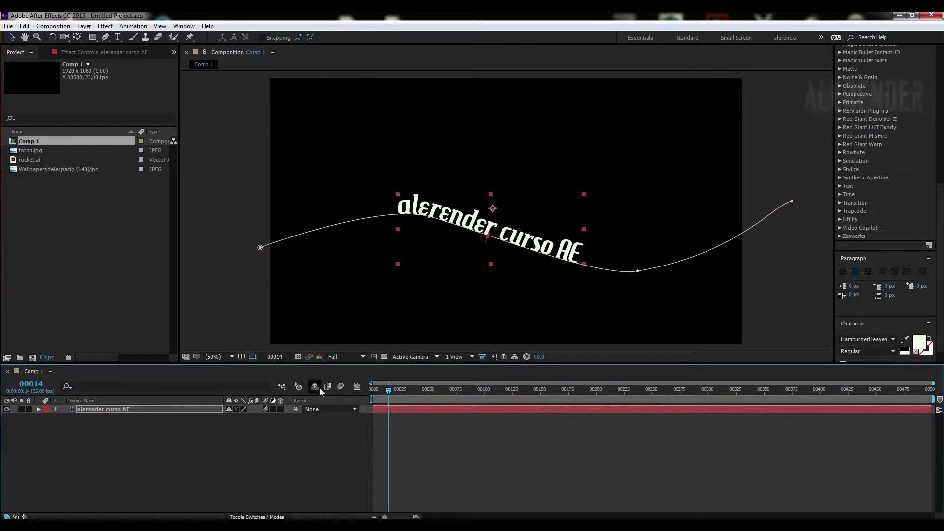
pyautogui.click(338, 387)
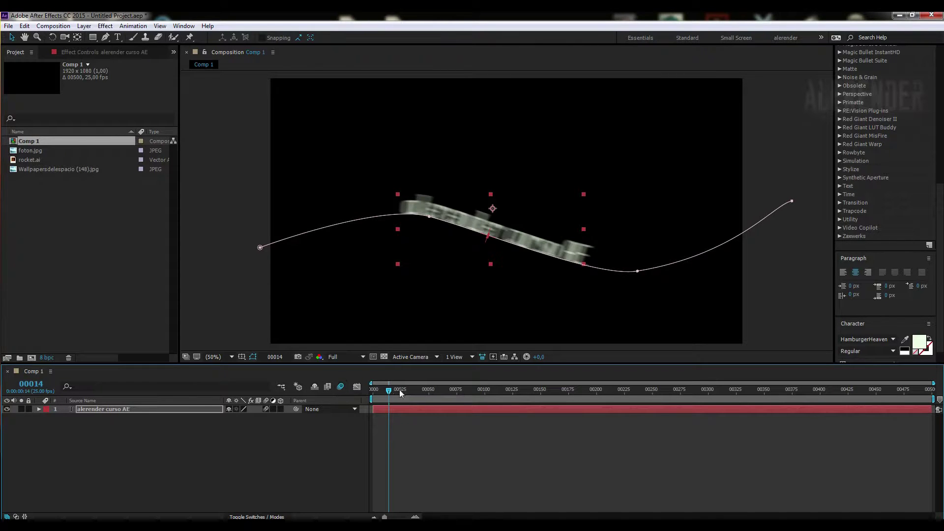
pyautogui.moveTo(386, 393); pyautogui.dragTo(381, 393)
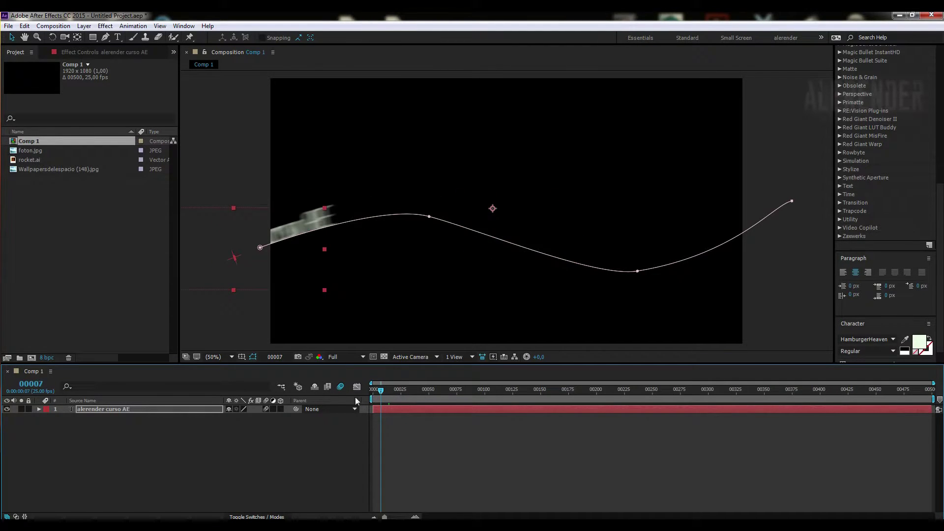
pyautogui.press('Home')
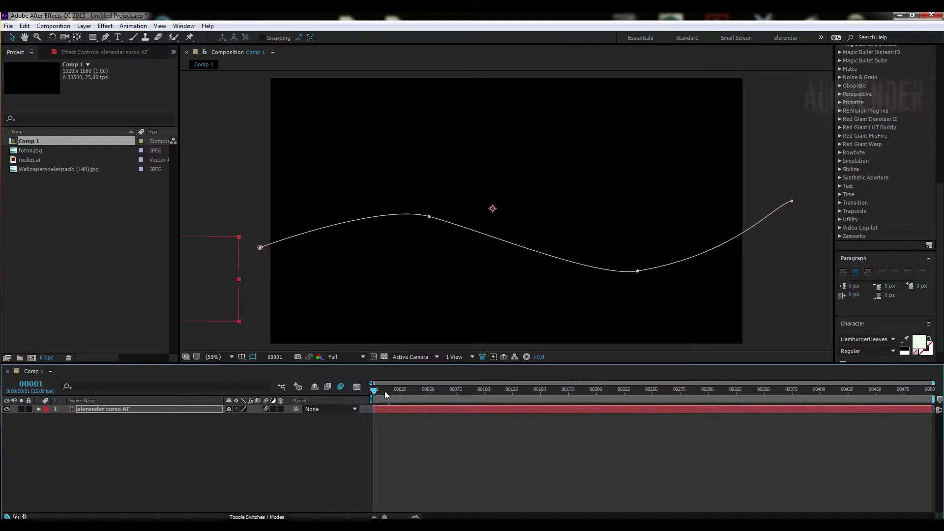
pyautogui.moveTo(384, 391); pyautogui.dragTo(387, 392)
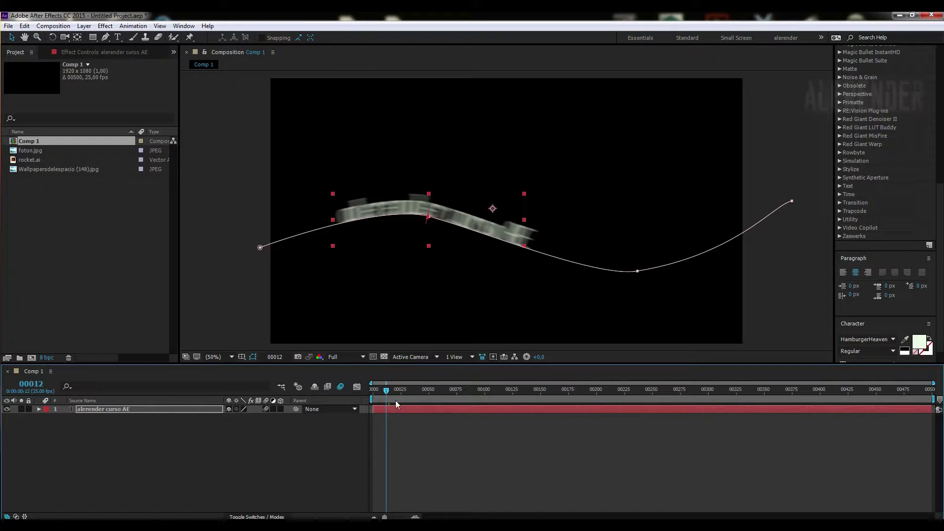
pyautogui.press('pageup')
pyautogui.press('pageup')
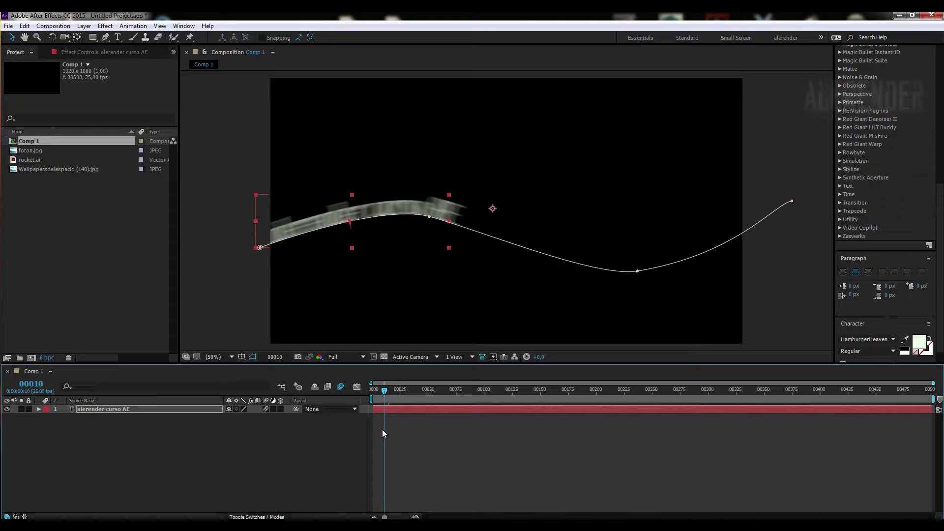
# - Preview the motion-blurred text animation from the beginning
pyautogui.press('space')
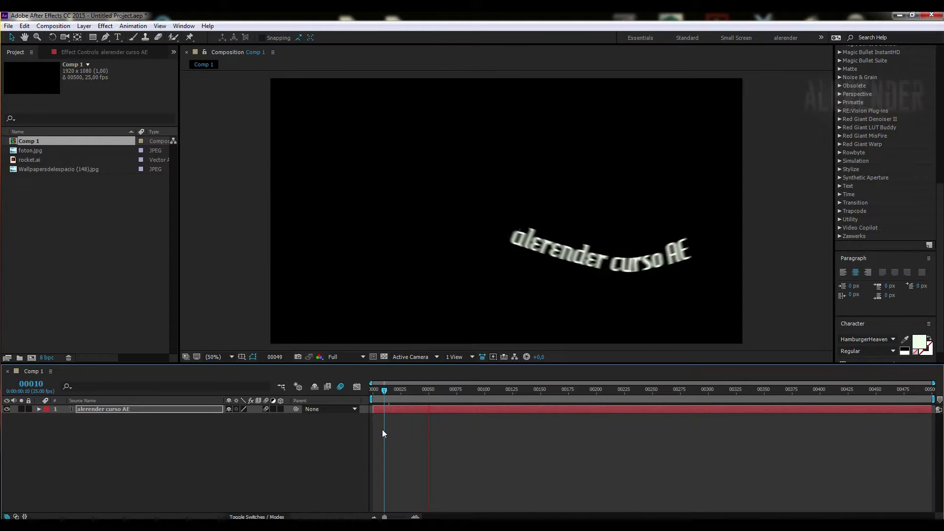
pyautogui.click(391, 398)
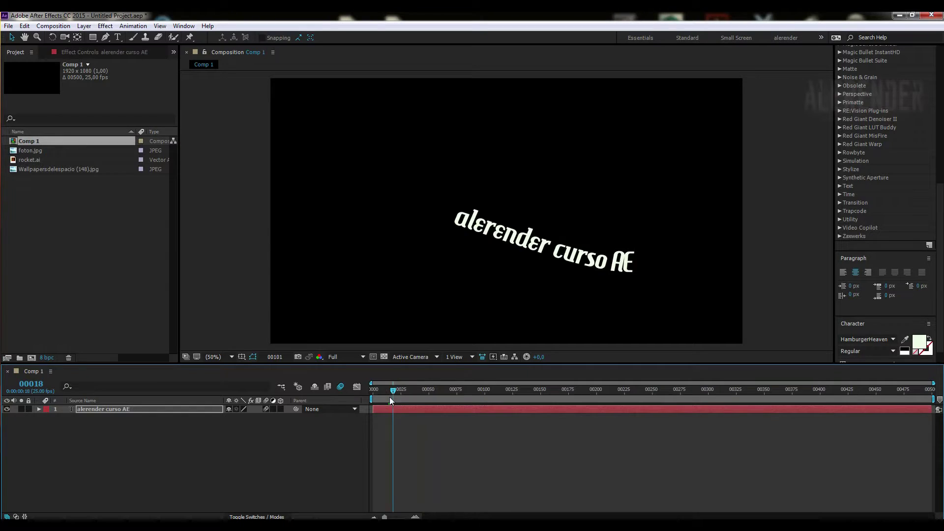
pyautogui.moveTo(391, 399); pyautogui.dragTo(372, 399)
pyautogui.press('space')
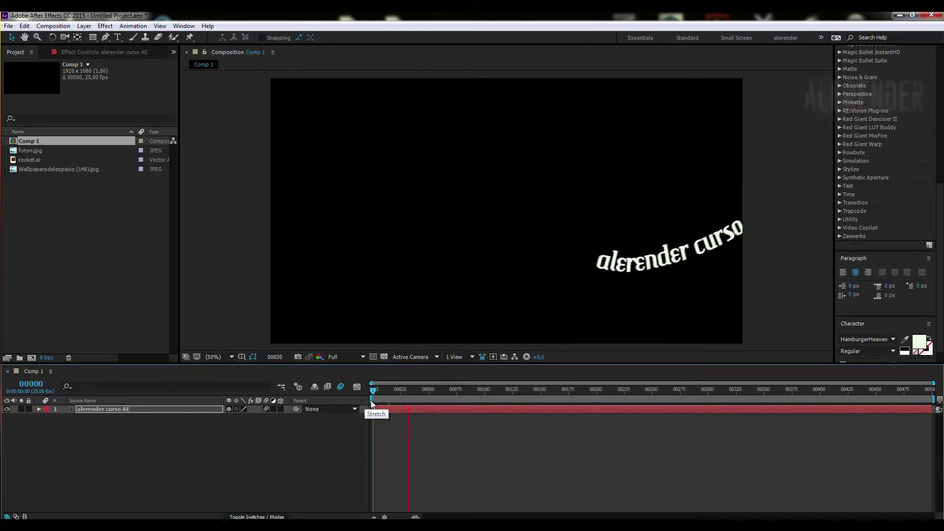
pyautogui.click(372, 399)
pyautogui.moveTo(371, 396); pyautogui.dragTo(390, 397)
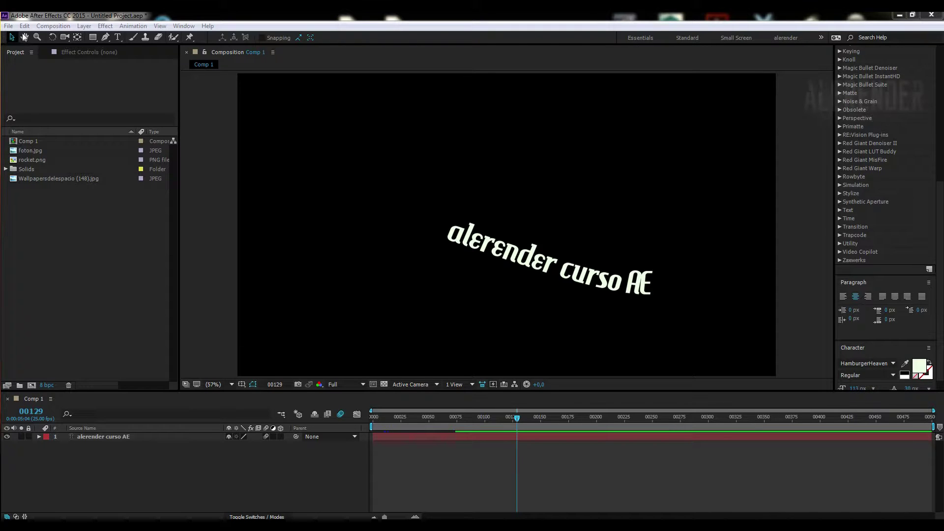
# - Create Comp 2 and add the planet wallpaper scaled to 123%
pyautogui.click(53, 26)
pyautogui.click(55, 33)
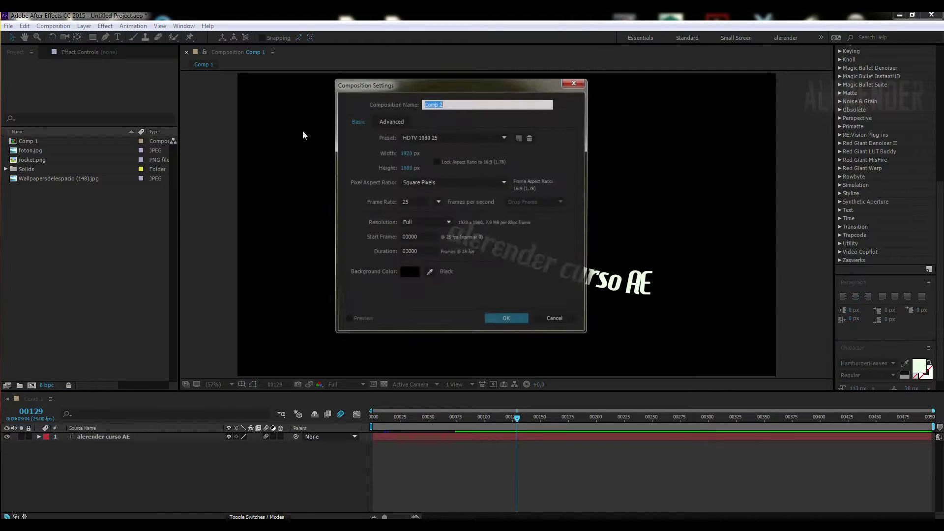
pyautogui.click(506, 319)
pyautogui.click(77, 237)
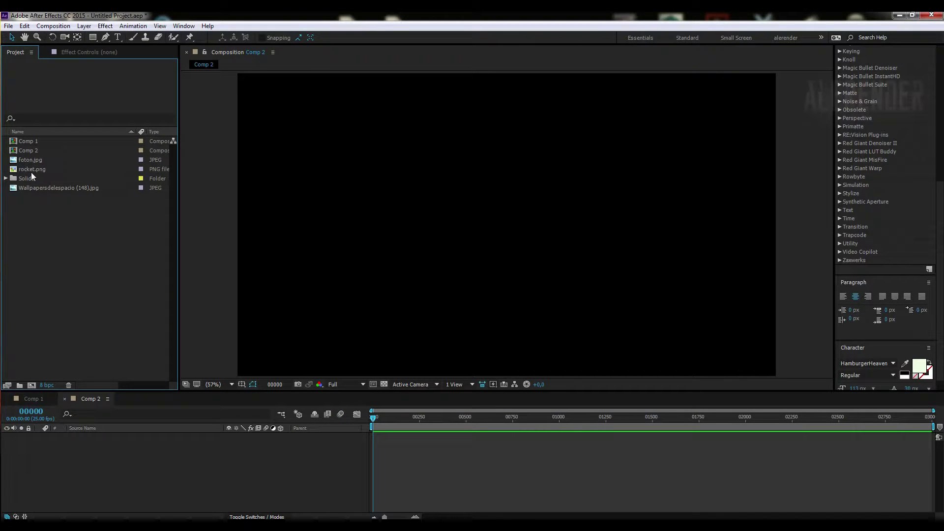
pyautogui.moveTo(37, 188); pyautogui.dragTo(120, 451)
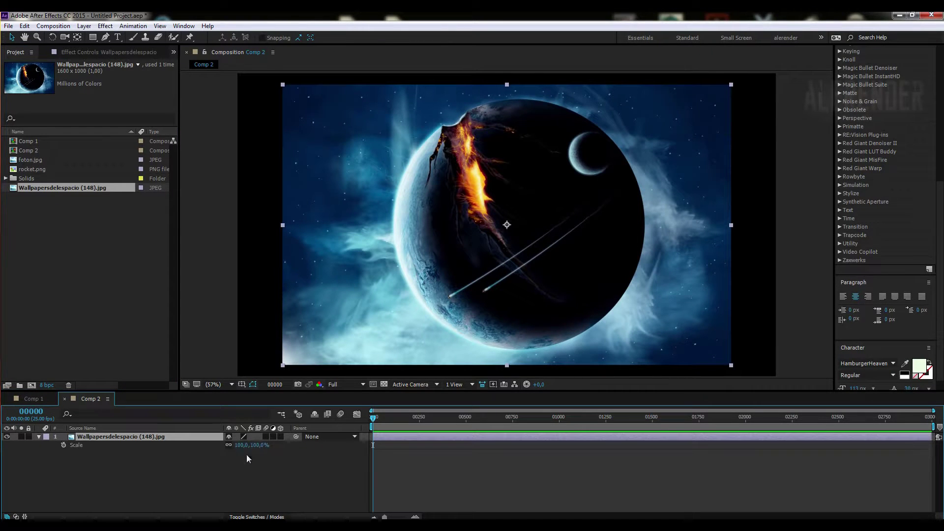
pyautogui.moveTo(238, 448); pyautogui.dragTo(261, 448)
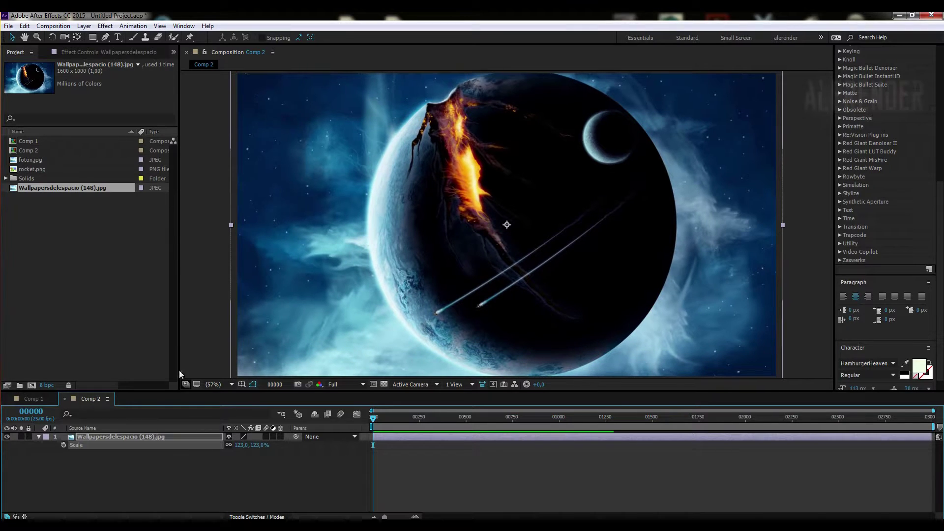
# - Add rocket.png to Comp 2 and move it to the upper left of the frame
pyautogui.click(33, 236)
pyautogui.moveTo(32, 170); pyautogui.dragTo(103, 430)
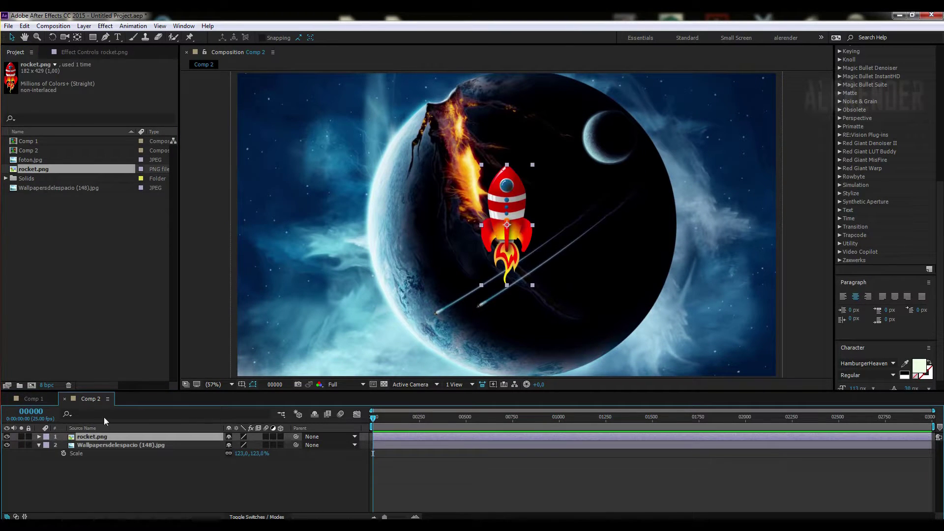
pyautogui.moveTo(506, 207); pyautogui.dragTo(258, 149)
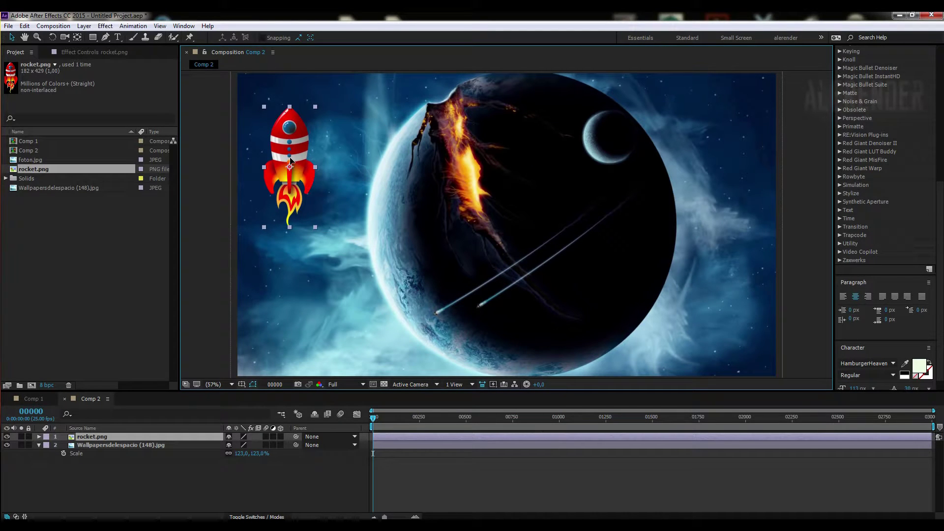
# - Draw a curved open path on the rocket layer from the planet, past its right edge, to the left
pyautogui.press('g')
pyautogui.click(96, 478)
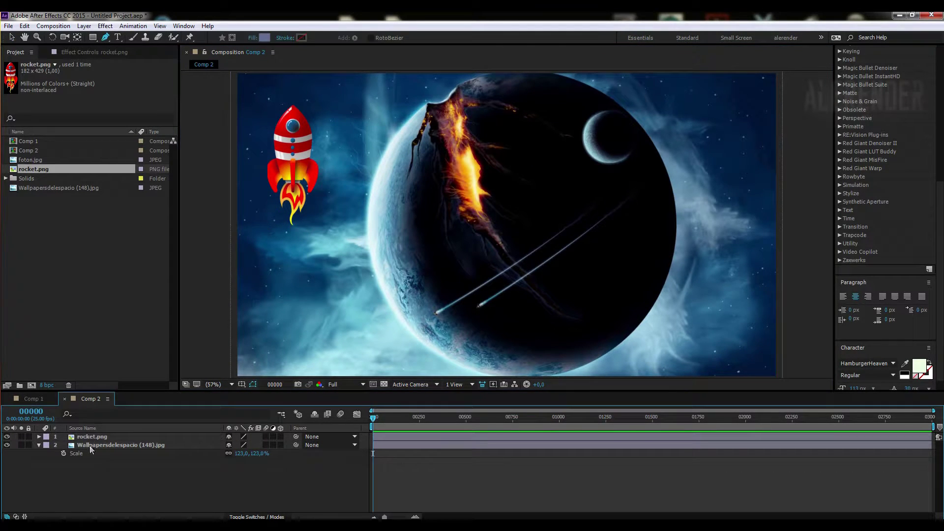
pyautogui.click(95, 437)
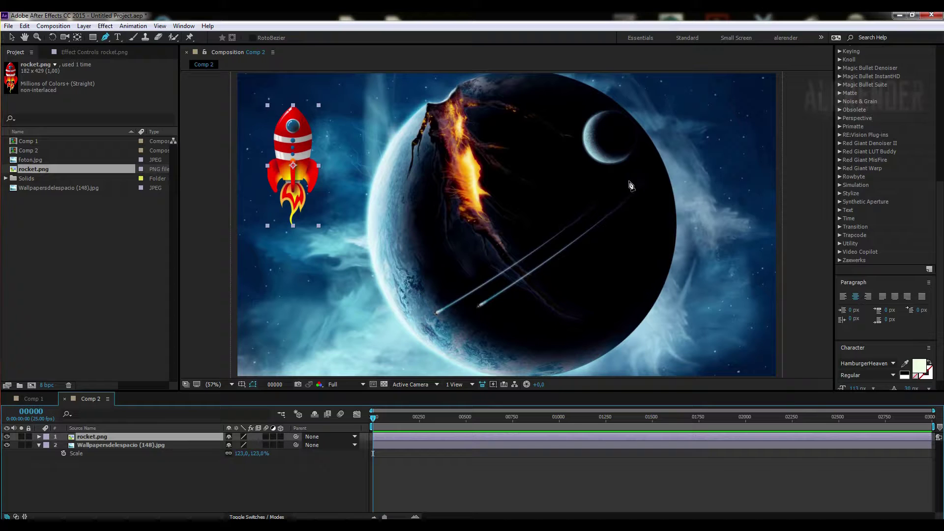
pyautogui.click(585, 187)
pyautogui.moveTo(741, 258); pyautogui.dragTo(718, 305)
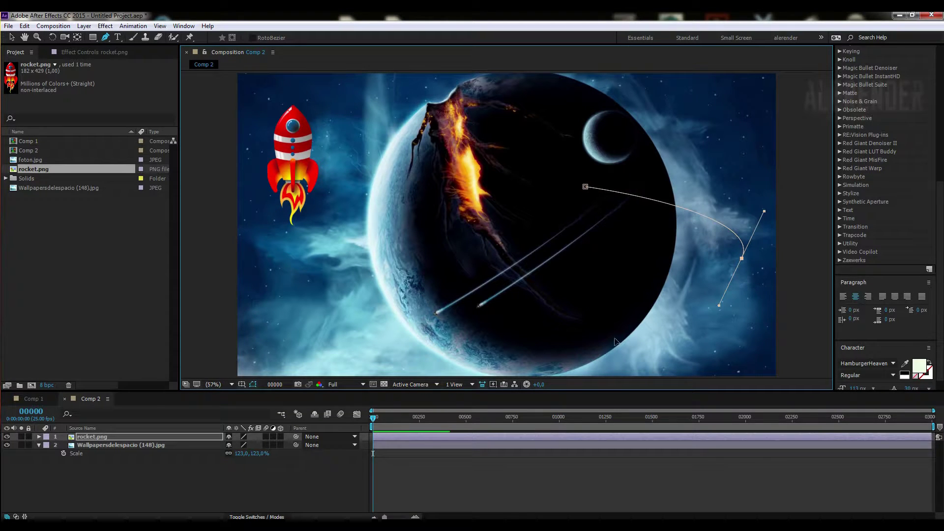
pyautogui.moveTo(313, 276); pyautogui.dragTo(307, 260)
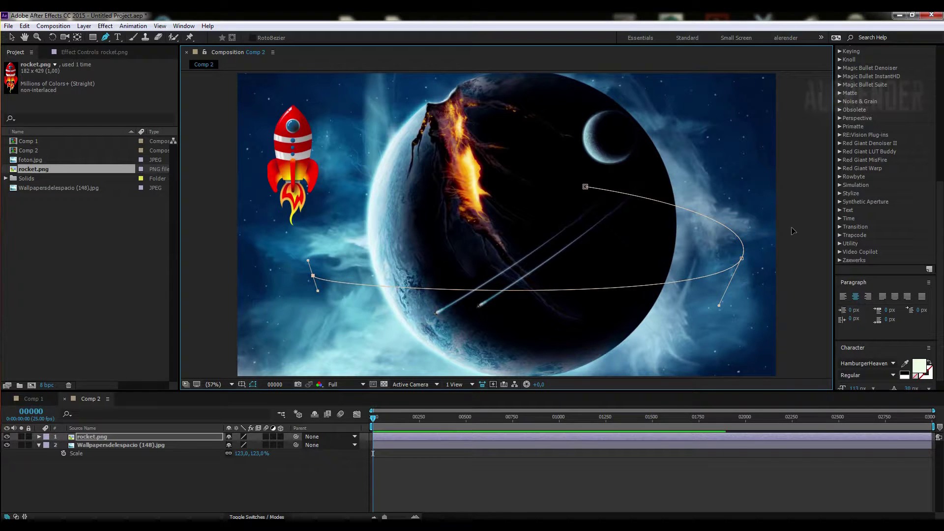
pyautogui.moveTo(743, 265)
pyautogui.mouseDown()
pyautogui.moveTo(761, 275)
pyautogui.moveTo(777, 223)
pyautogui.mouseUp()
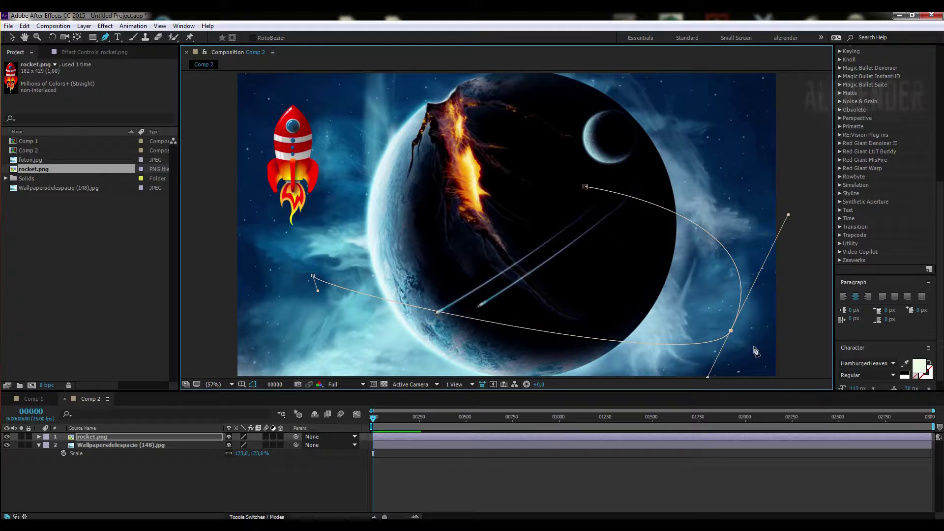
pyautogui.moveTo(731, 331); pyautogui.dragTo(719, 339)
pyautogui.moveTo(314, 275); pyautogui.dragTo(219, 210)
# - Refine the path's points and handles so it loops smoothly around the planet's right side
pyautogui.press('v')
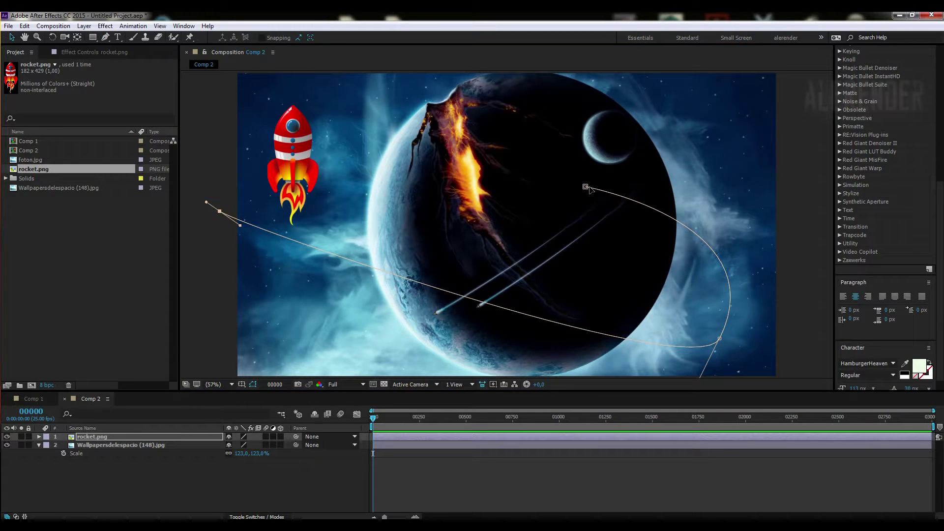
pyautogui.moveTo(585, 186); pyautogui.dragTo(608, 160)
pyautogui.moveTo(720, 338); pyautogui.dragTo(697, 314)
pyautogui.moveTo(754, 198); pyautogui.dragTo(780, 233)
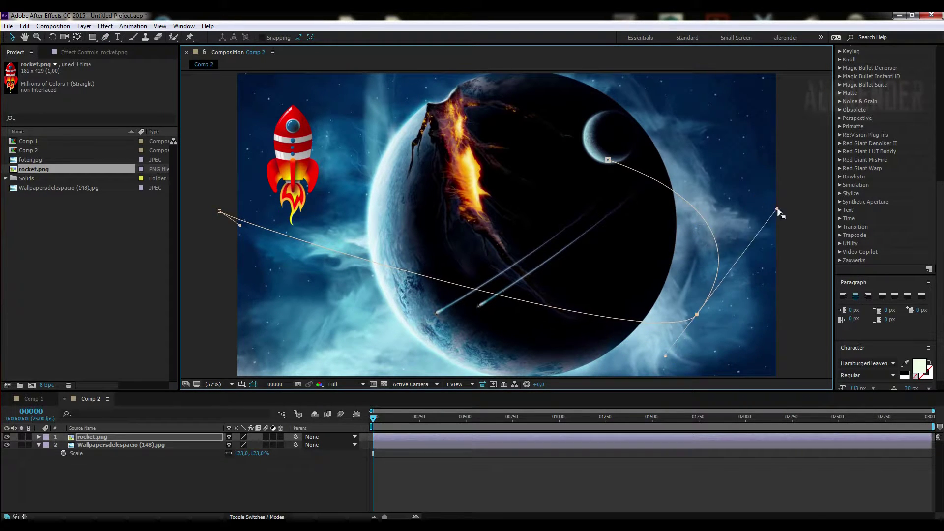
pyautogui.moveTo(659, 351); pyautogui.dragTo(616, 357)
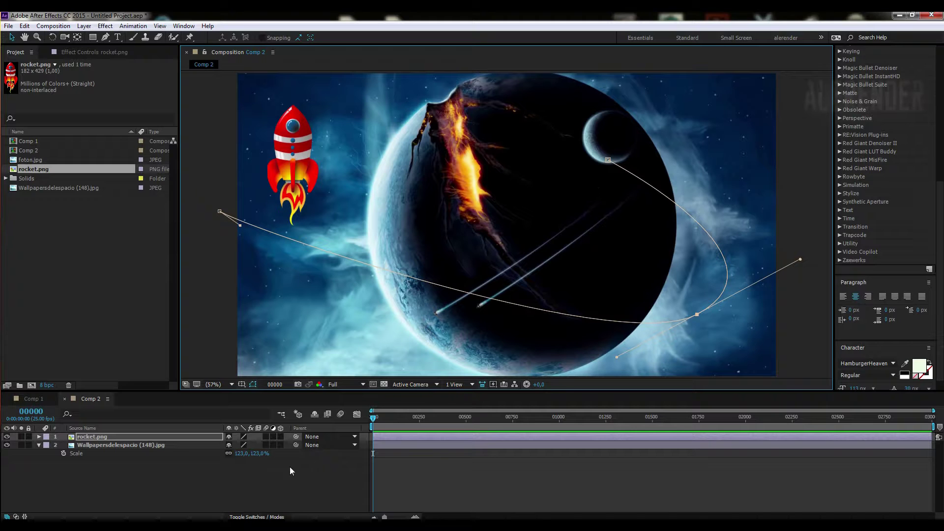
# - Select and copy Mask 1's Mask Path on the rocket.png layer
pyautogui.click(38, 436)
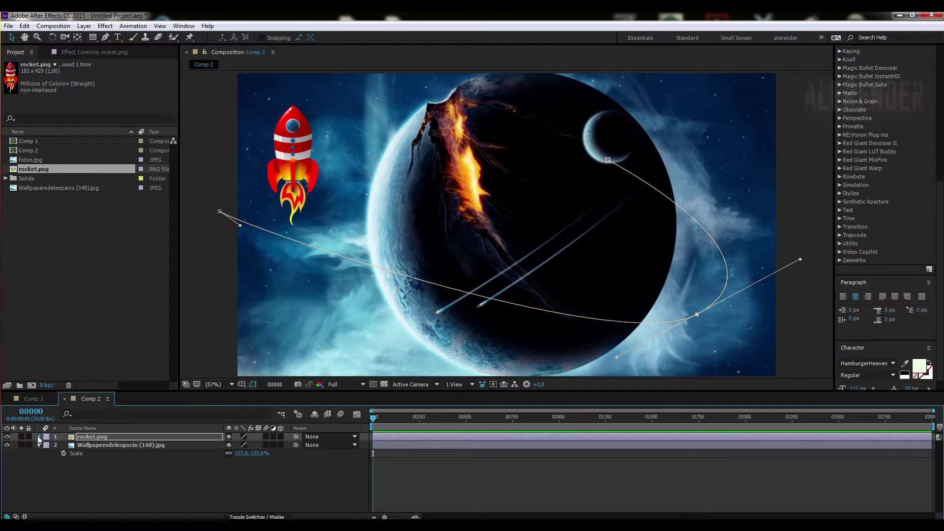
pyautogui.click(47, 445)
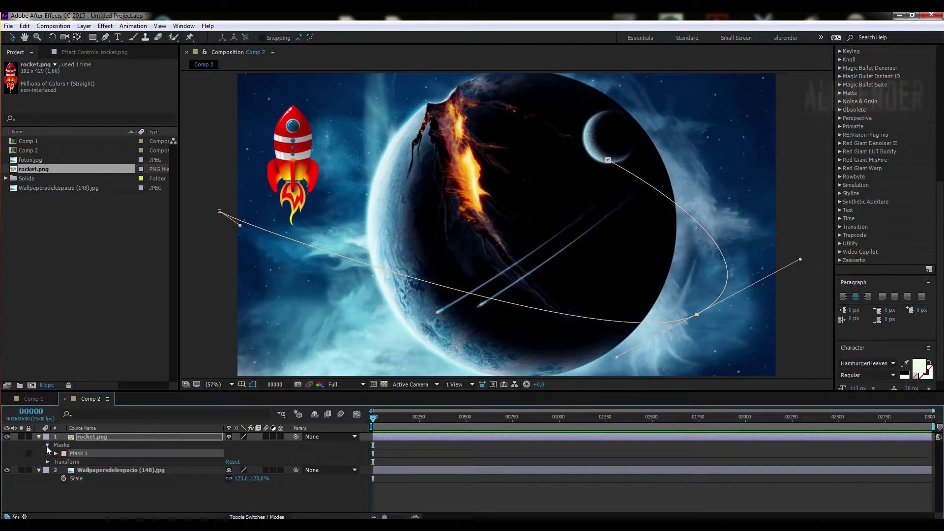
pyautogui.click(53, 453)
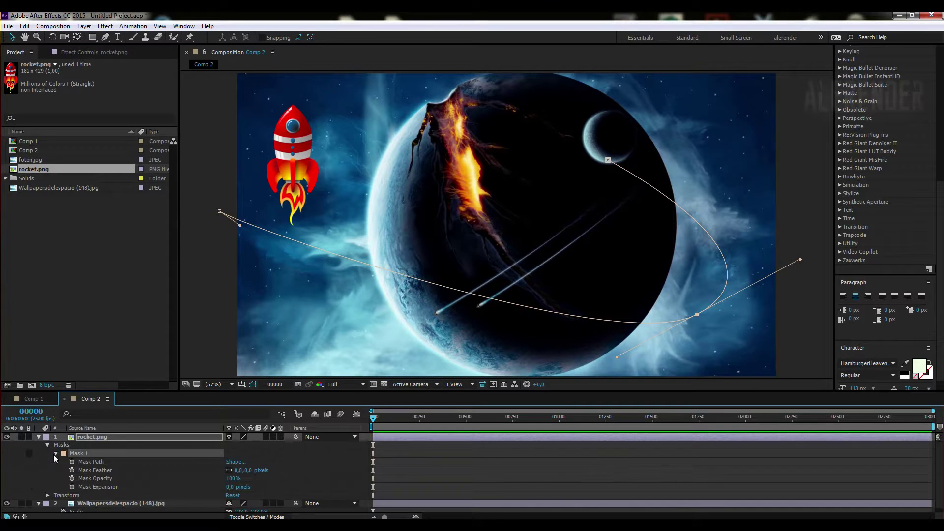
pyautogui.click(82, 461)
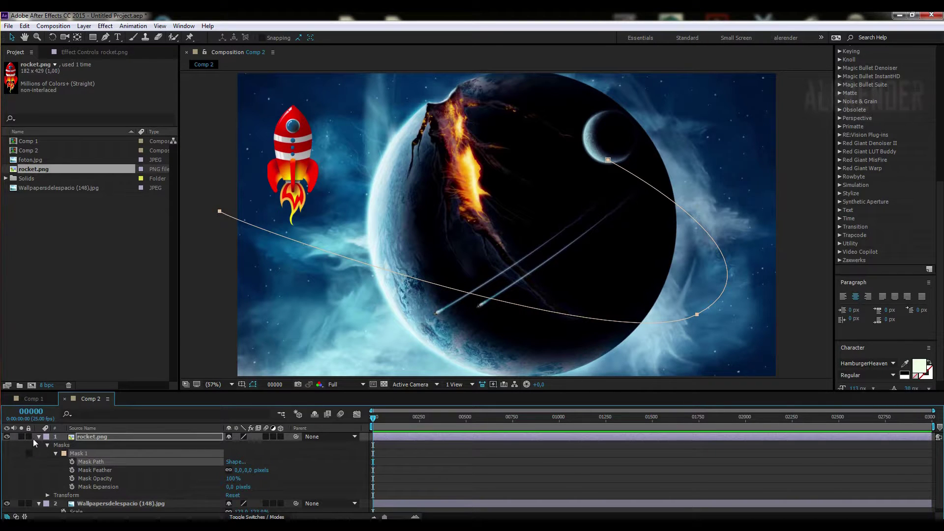
# - Show only the rocket layer's Position property and select it
pyautogui.click(88, 435)
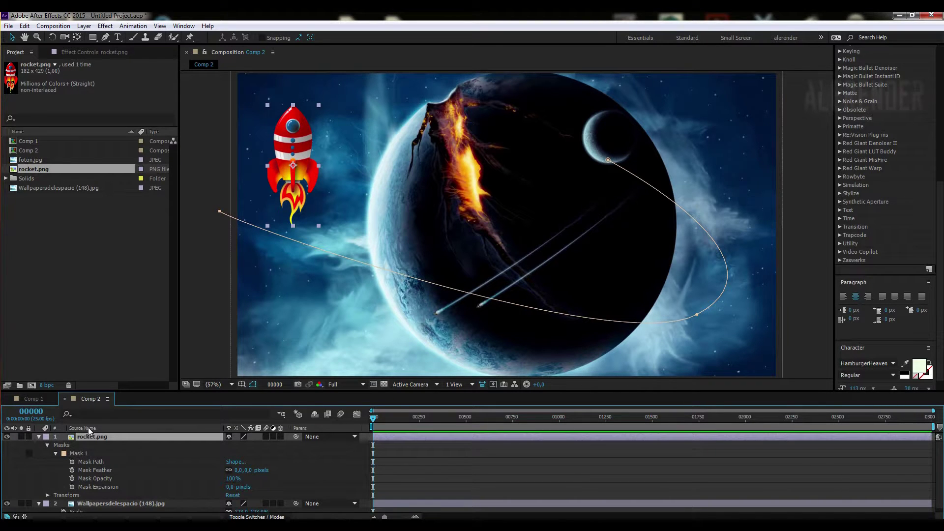
pyautogui.press('p')
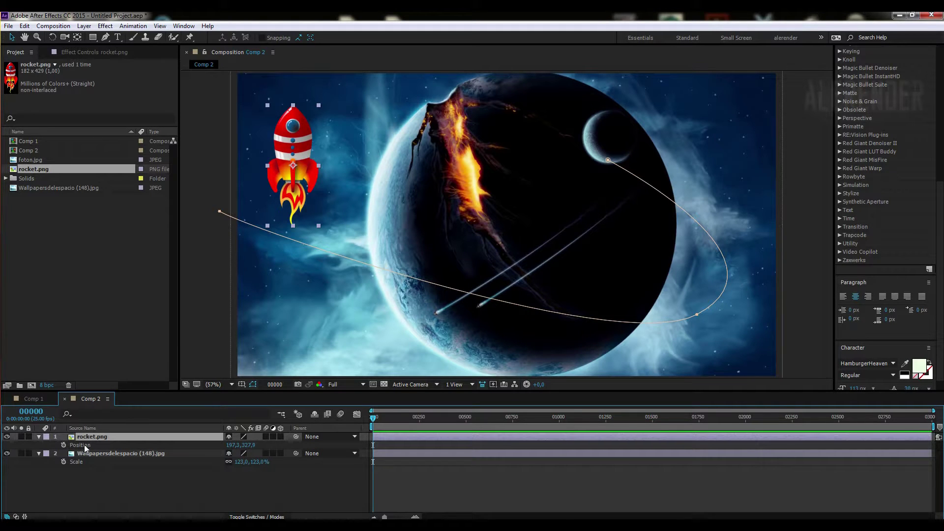
pyautogui.click(81, 446)
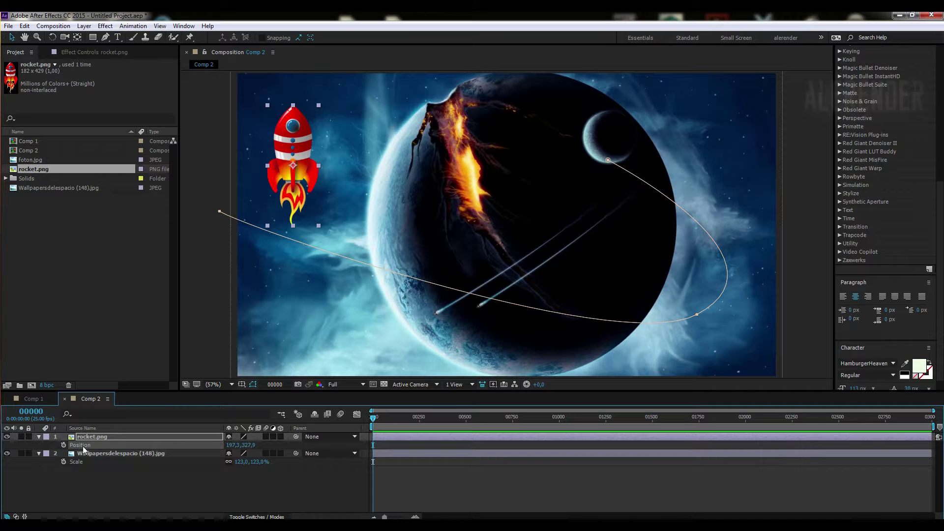
# - Paste the mask path into Position and drag the motion path back over the planet at 12.5% zoom
pyautogui.hotkey('ctrl', 'v')
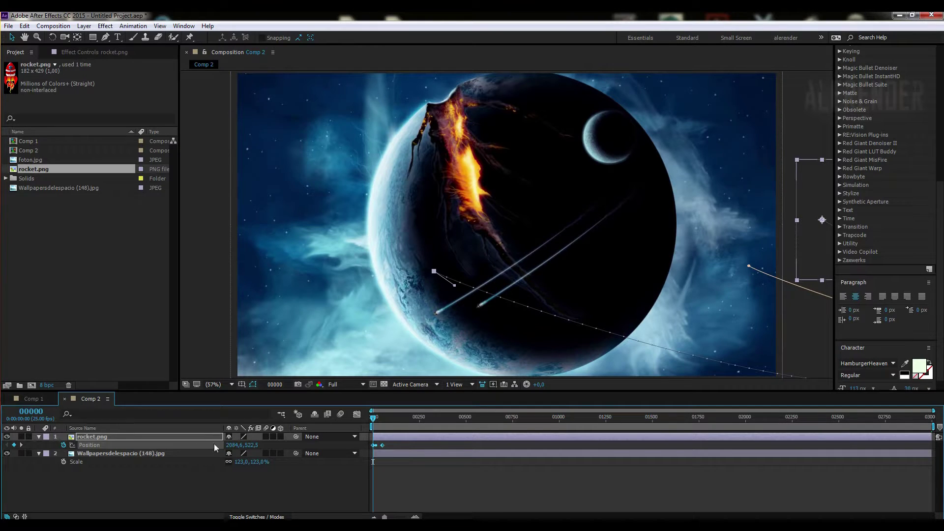
pyautogui.click(212, 384)
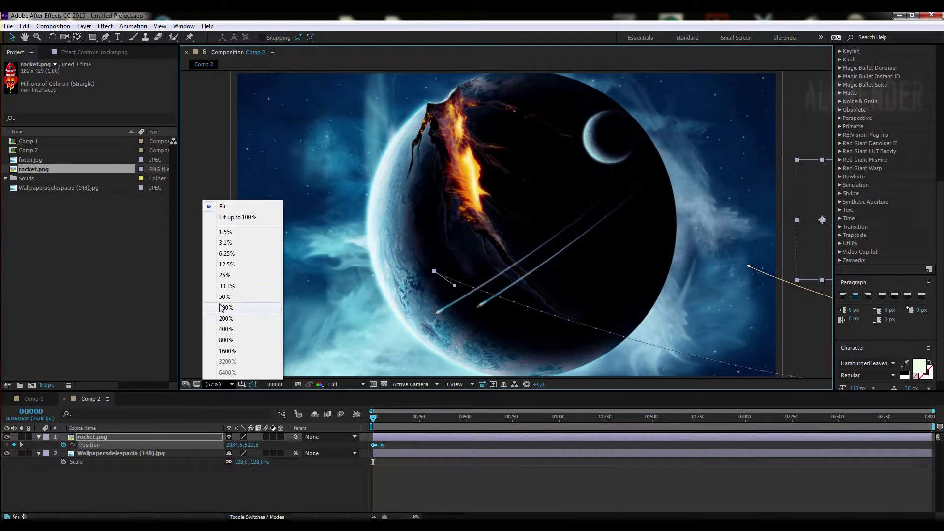
pyautogui.click(226, 266)
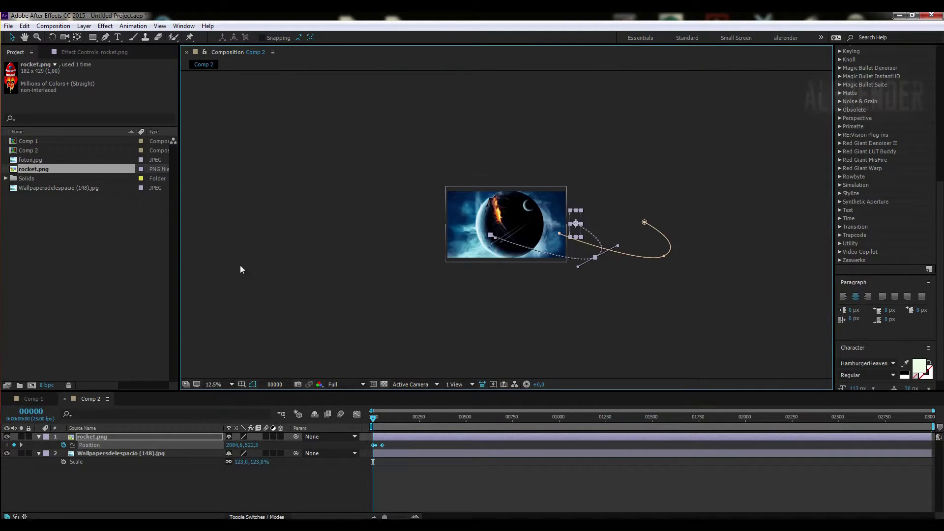
pyautogui.click(87, 445)
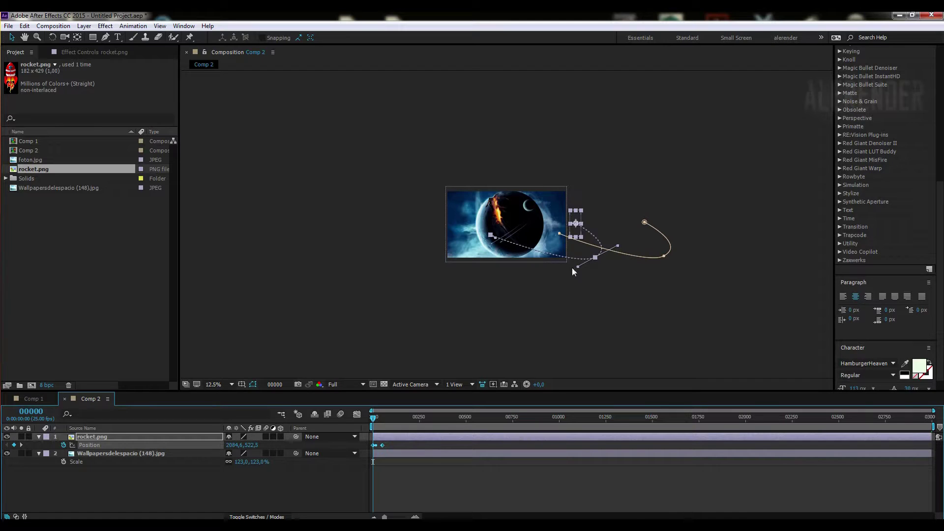
pyautogui.moveTo(594, 258); pyautogui.dragTo(549, 249)
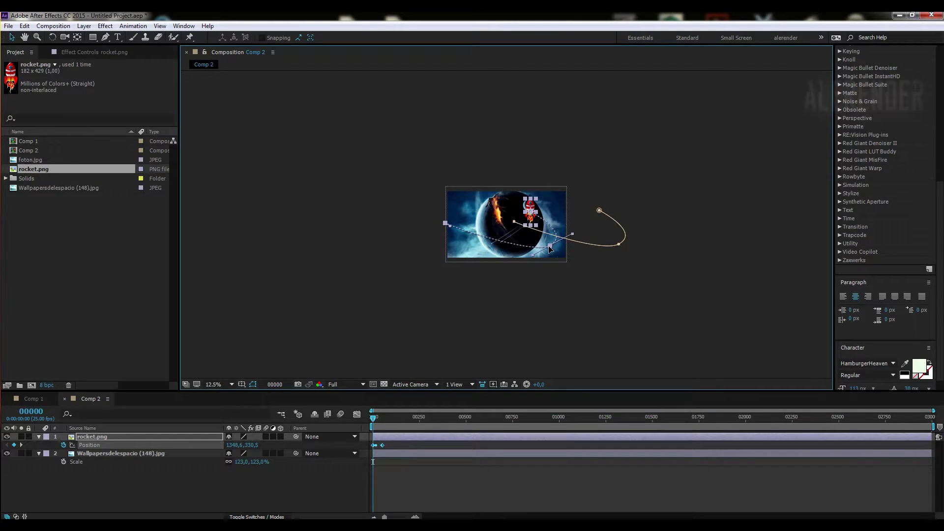
pyautogui.click(217, 385)
pyautogui.click(221, 206)
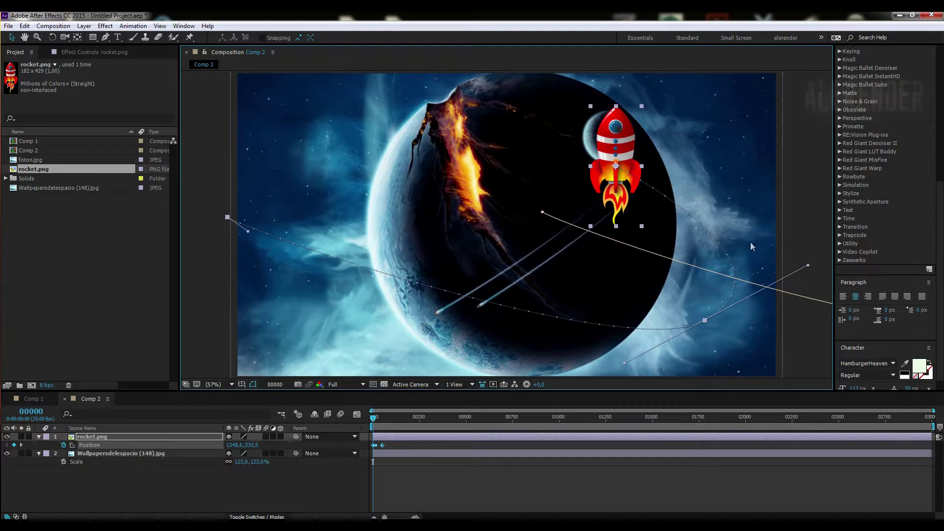
# - Zoom the timeline into the early frames and scrub to preview the rocket's path
pyautogui.moveTo(385, 516); pyautogui.dragTo(397, 517)
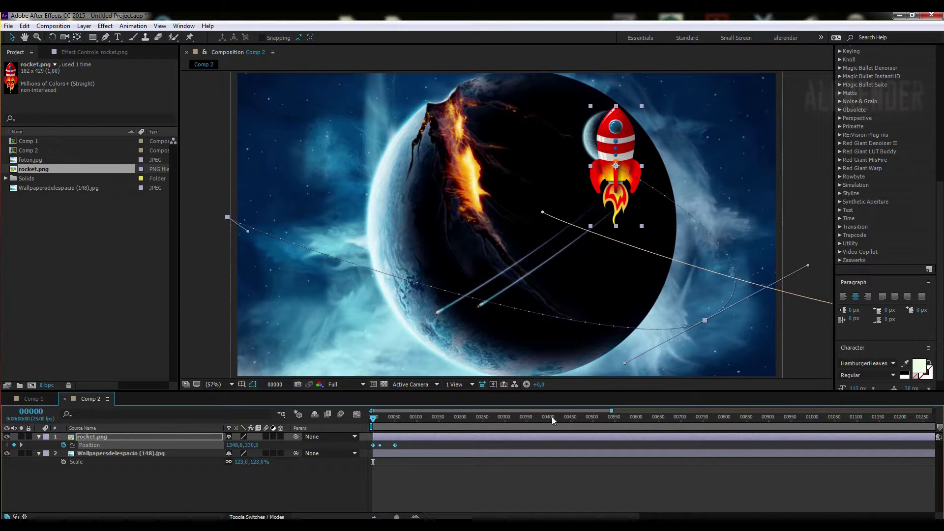
pyautogui.click(382, 418)
pyautogui.moveTo(386, 418); pyautogui.dragTo(352, 416)
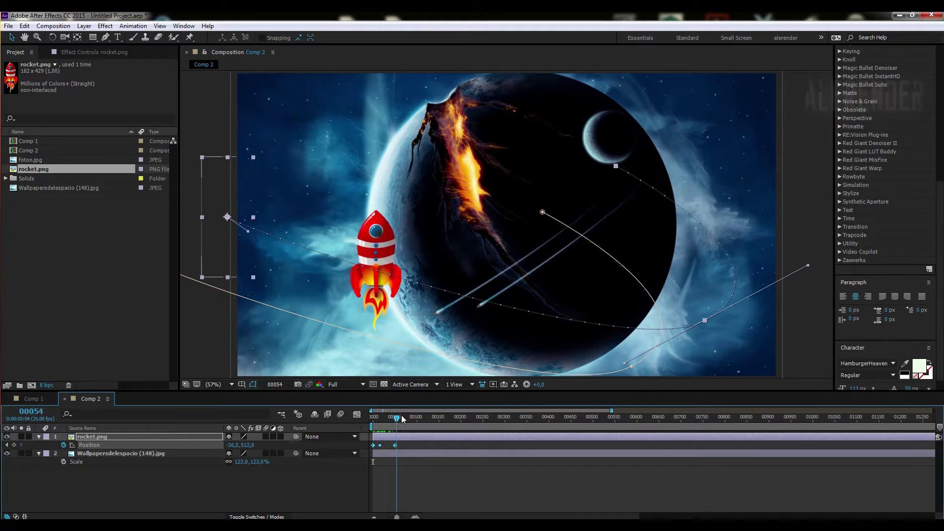
# - Drag the frame-50 Position keyframe later so the flight lasts longer, then collapse the layer
pyautogui.click(404, 440)
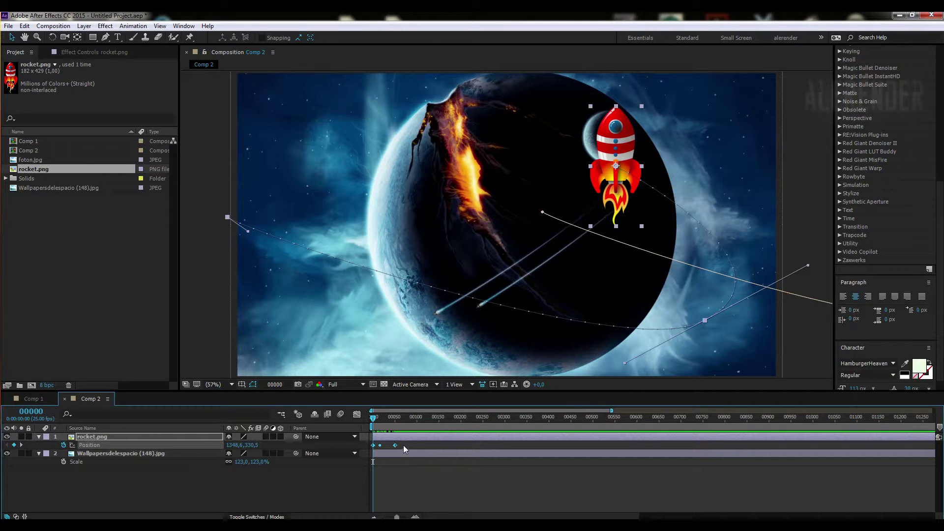
pyautogui.click(385, 450)
pyautogui.click(395, 445)
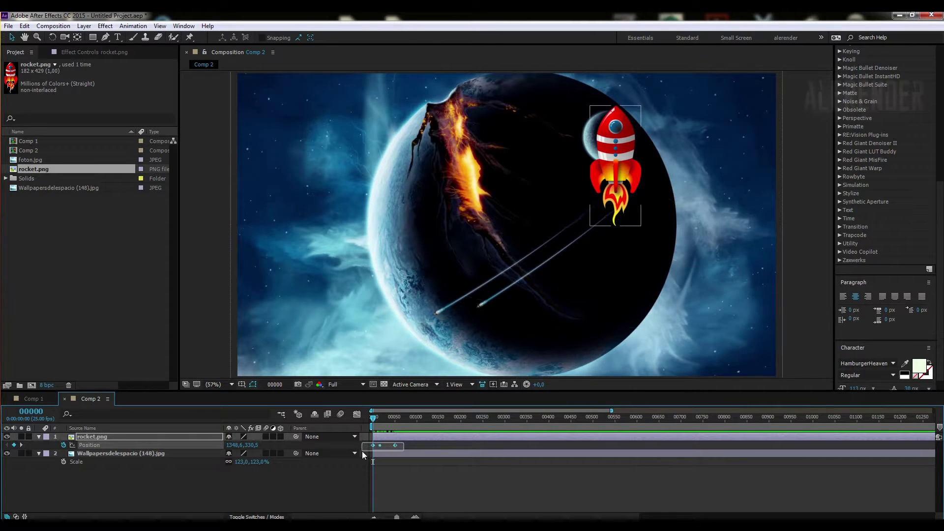
pyautogui.moveTo(407, 446); pyautogui.dragTo(420, 450)
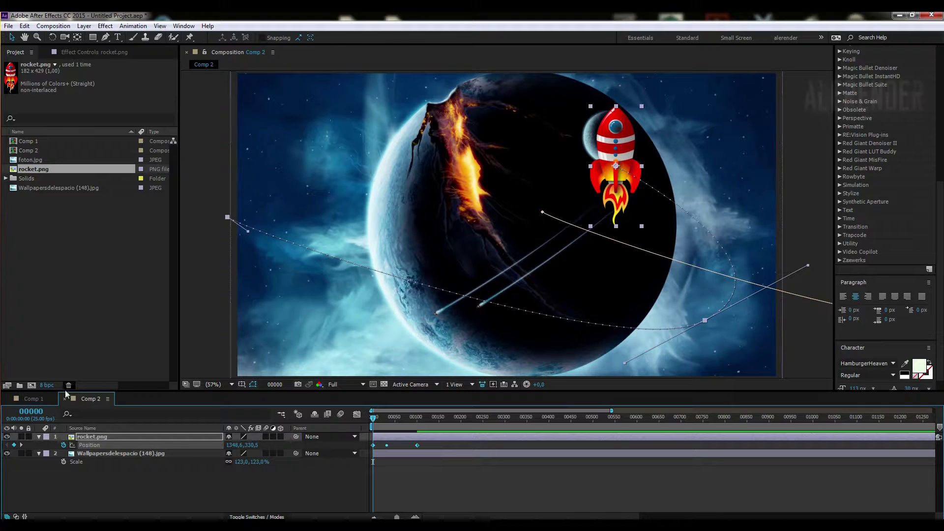
pyautogui.click(40, 436)
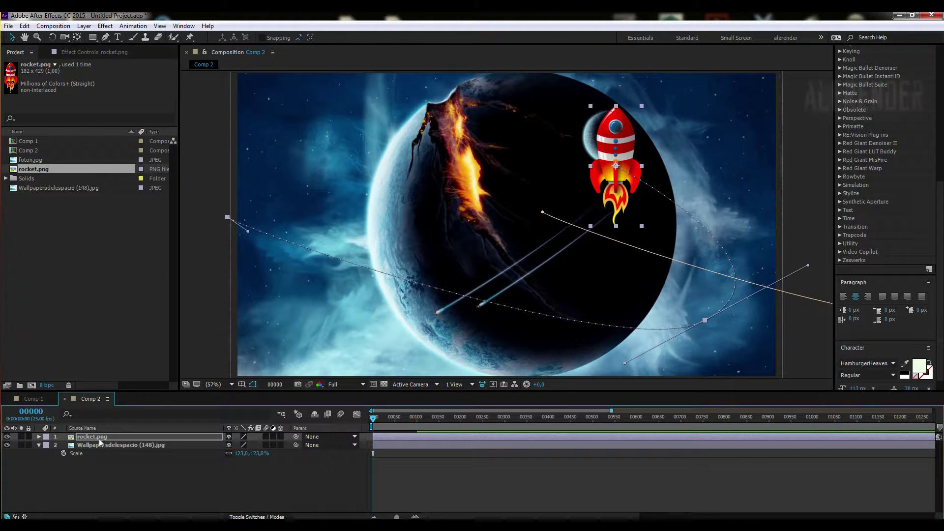
pyautogui.rightClick(104, 435)
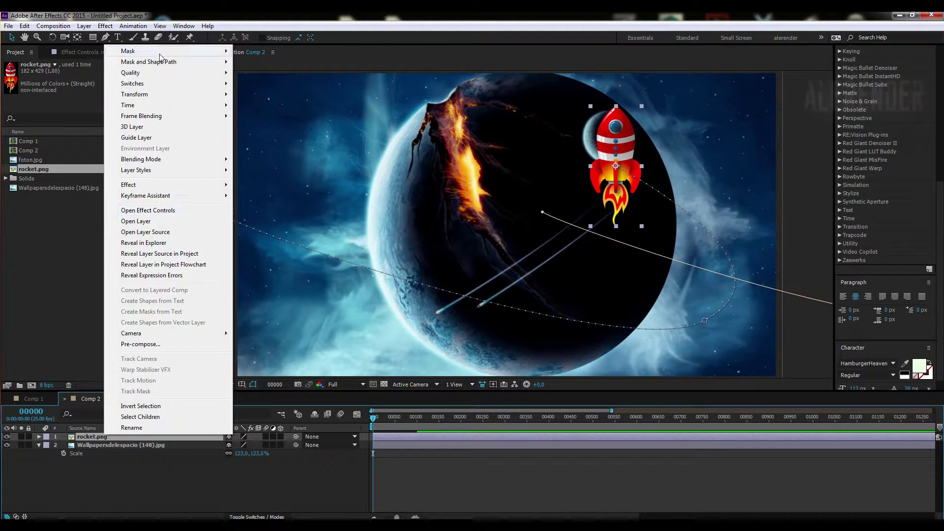
pyautogui.moveTo(160, 54)
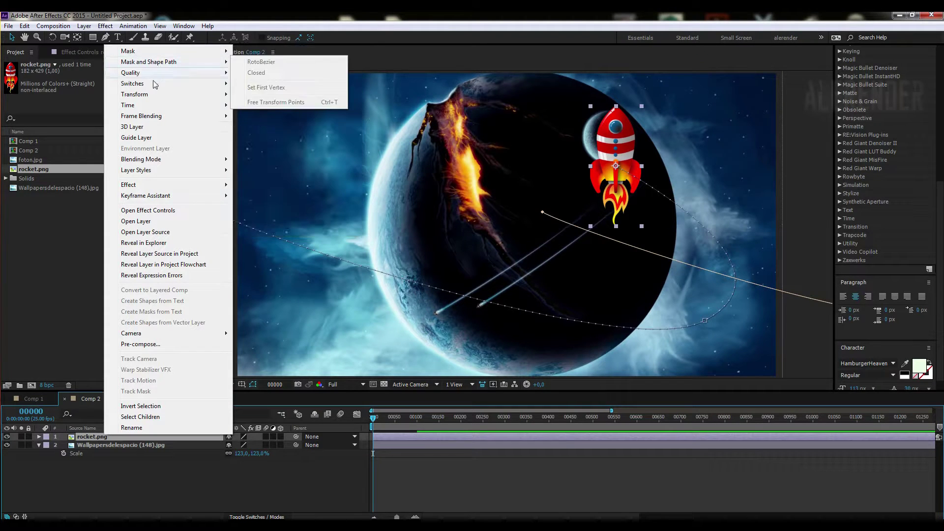
# - Set the rocket layer's Auto-Orient to Orient Along Path
pyautogui.moveTo(145, 94)
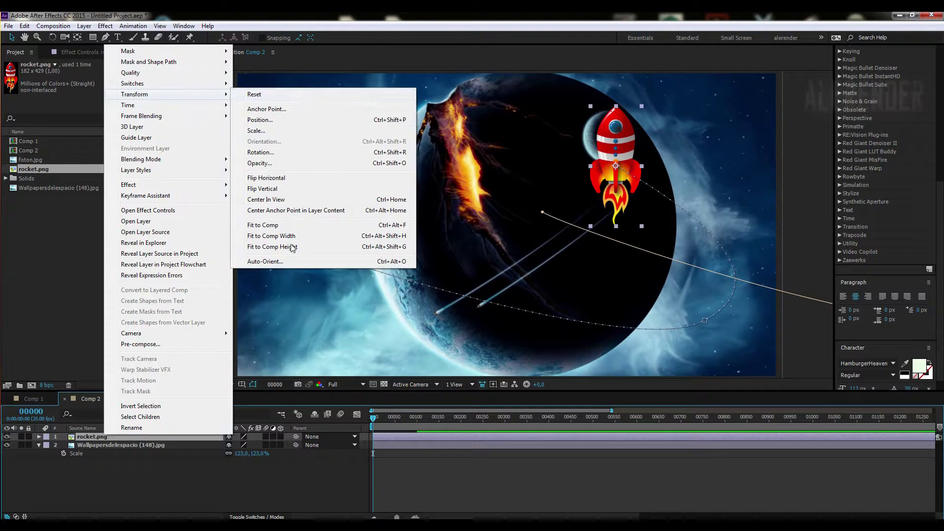
pyautogui.click(274, 263)
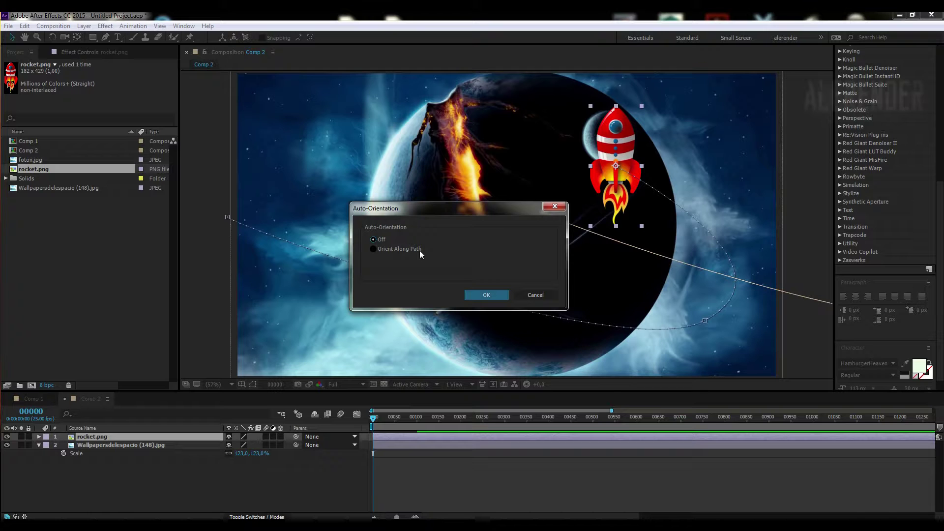
pyautogui.click(373, 249)
pyautogui.click(481, 295)
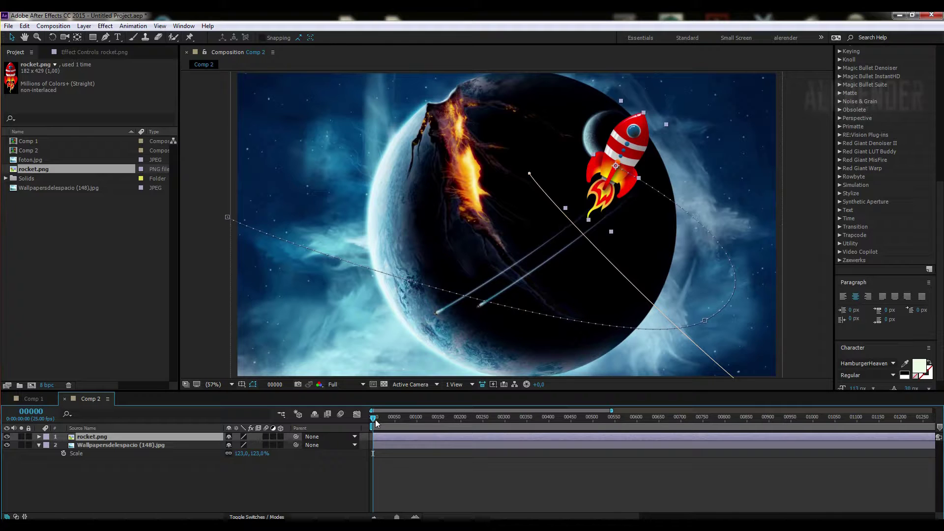
# - Set the rocket's Rotation to 0x+94° so its nose leads along the path
pyautogui.moveTo(375, 419); pyautogui.dragTo(366, 416)
pyautogui.moveTo(373, 422); pyautogui.dragTo(379, 424)
pyautogui.moveTo(386, 426)
pyautogui.mouseDown()
pyautogui.moveTo(429, 426)
pyautogui.moveTo(370, 423)
pyautogui.mouseUp()
pyautogui.press('r')
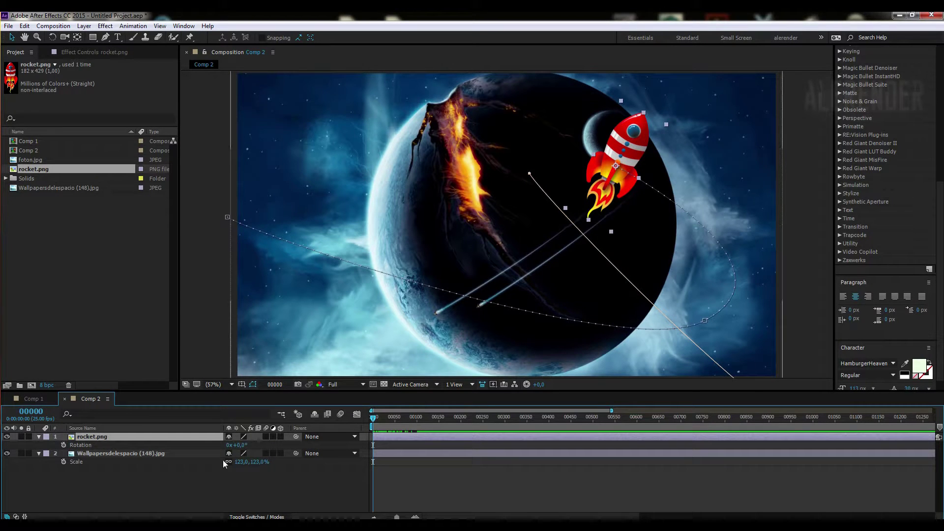
pyautogui.moveTo(241, 445); pyautogui.dragTo(286, 443)
pyautogui.press('Return')
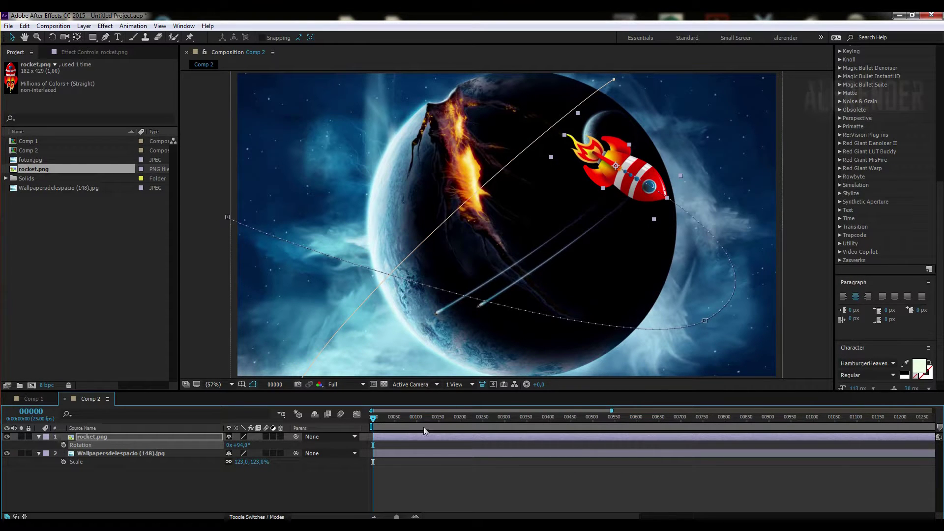
pyautogui.moveTo(373, 418)
pyautogui.mouseDown()
pyautogui.moveTo(422, 425)
pyautogui.moveTo(373, 420)
pyautogui.mouseUp()
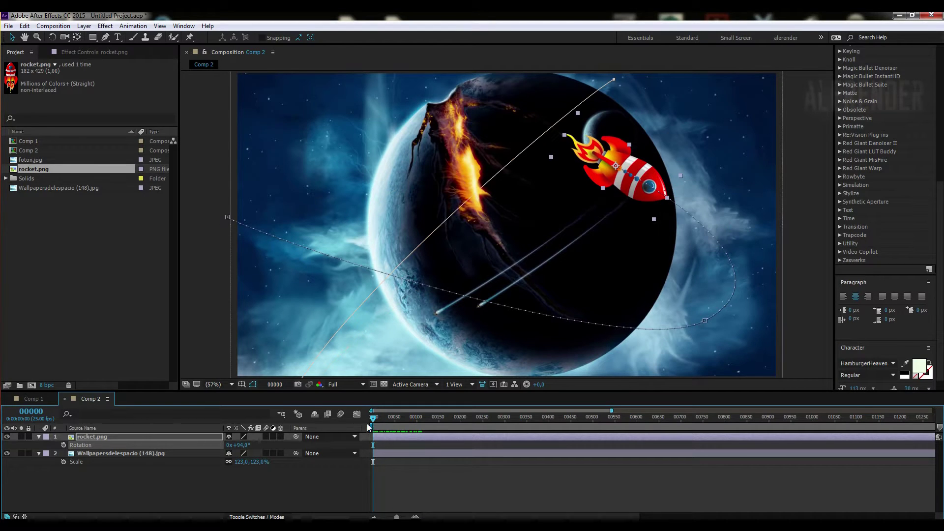
# - Keyframe the rocket's Scale, small at the start and about 207% where it exits left
pyautogui.press('s')
pyautogui.click(64, 445)
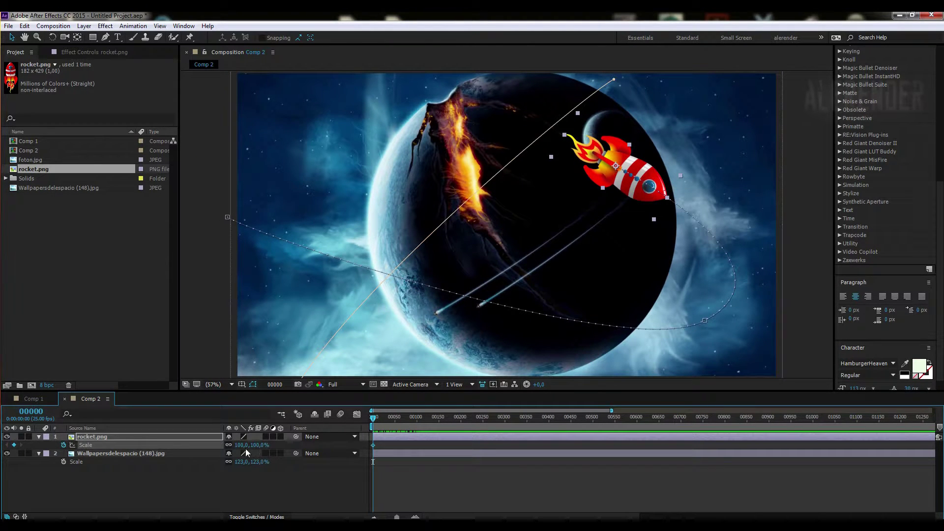
pyautogui.moveTo(248, 445); pyautogui.dragTo(216, 451)
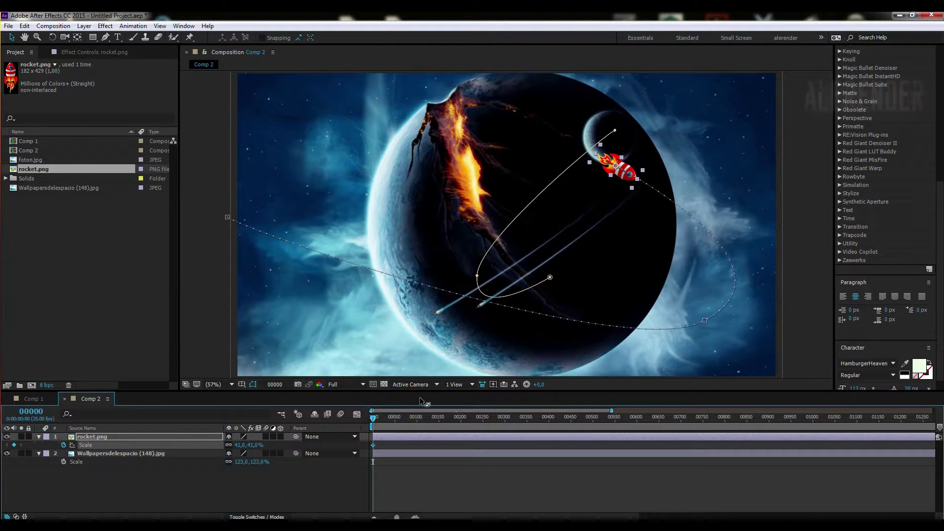
pyautogui.moveTo(373, 416); pyautogui.dragTo(410, 423)
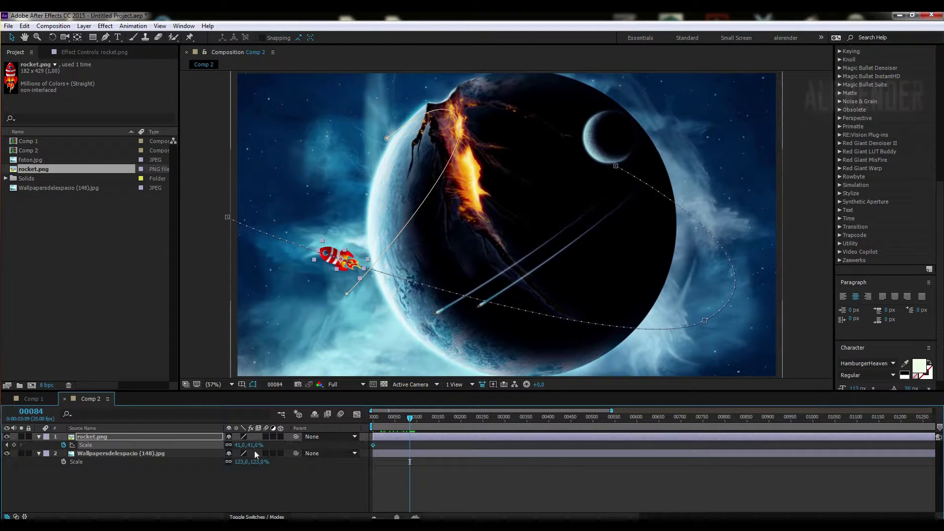
pyautogui.moveTo(248, 445); pyautogui.dragTo(326, 437)
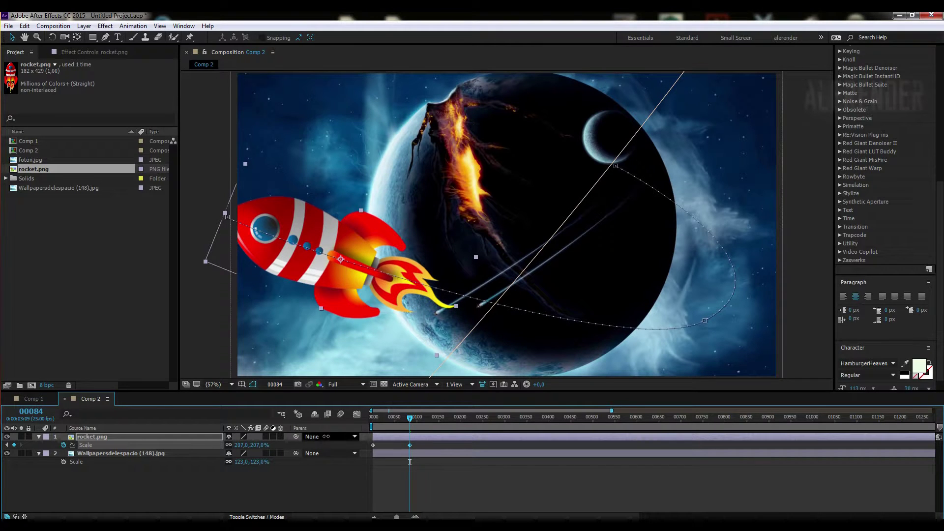
pyautogui.moveTo(409, 445)
pyautogui.mouseDown()
pyautogui.moveTo(381, 418)
pyautogui.moveTo(356, 418)
pyautogui.mouseUp()
pyautogui.press('space')
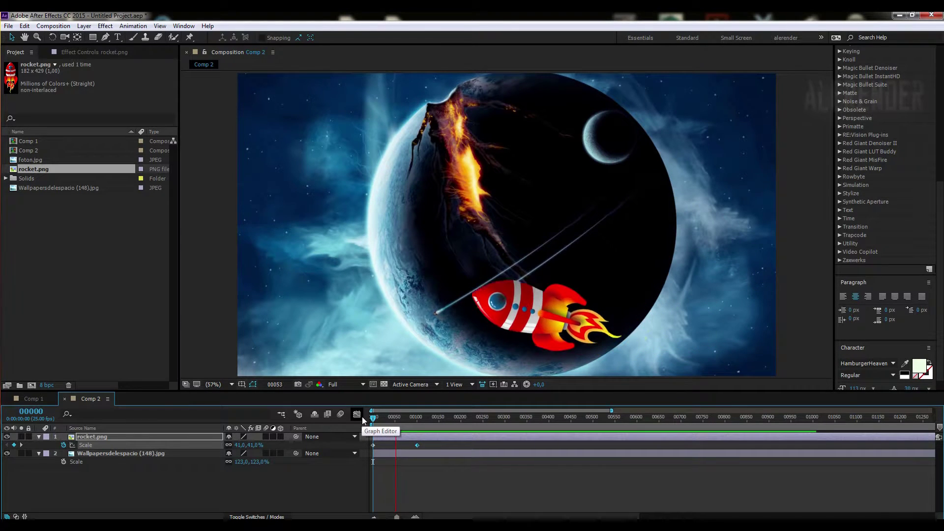
pyautogui.press('space')
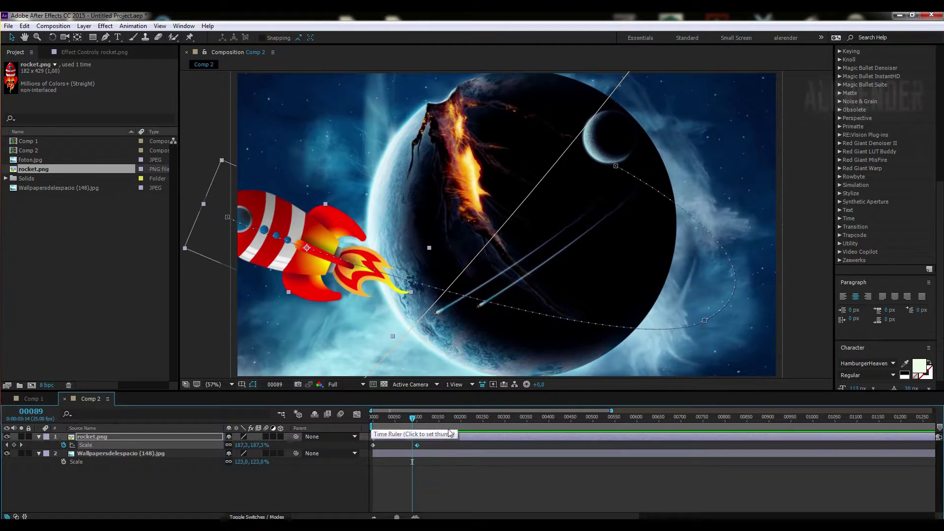
# - Select the final Position and Scale keyframes together and move them earlier to about frame 55
pyautogui.hotkey('shift', 'p')
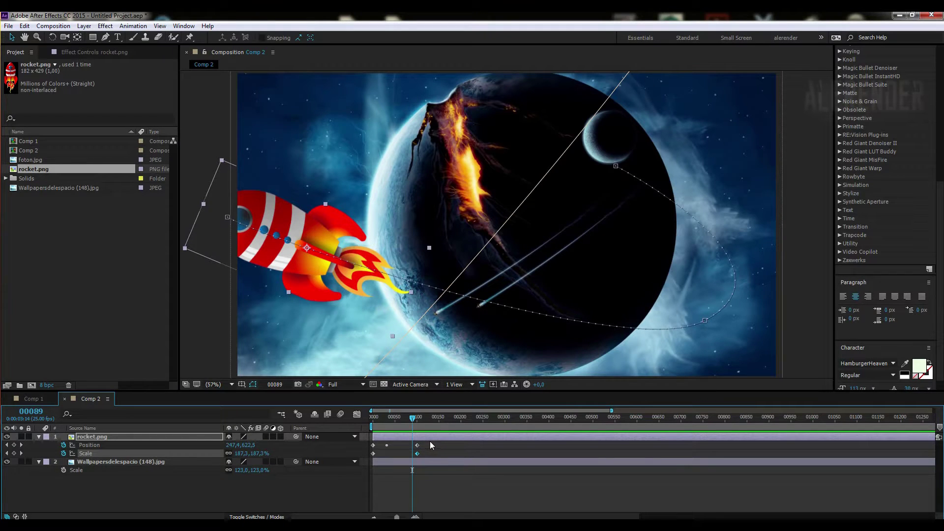
pyautogui.moveTo(430, 443); pyautogui.dragTo(355, 461)
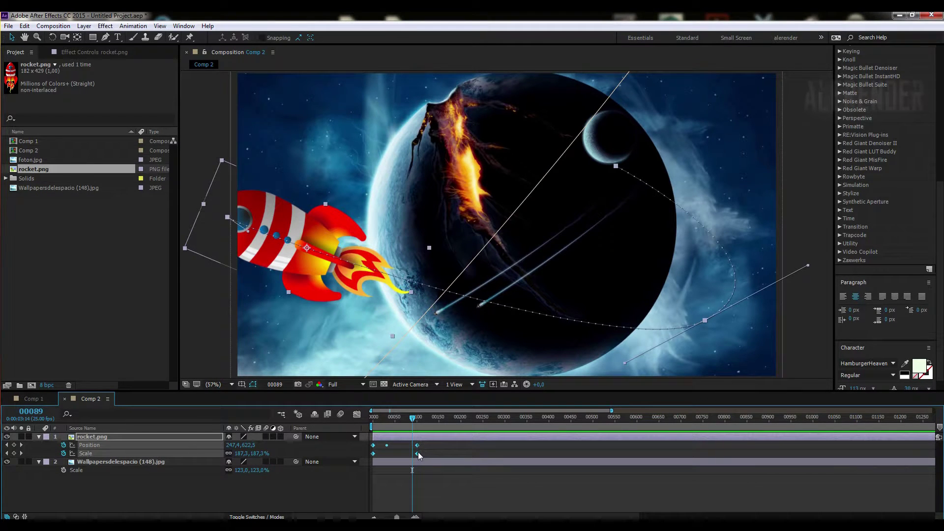
pyautogui.moveTo(418, 456); pyautogui.dragTo(411, 456)
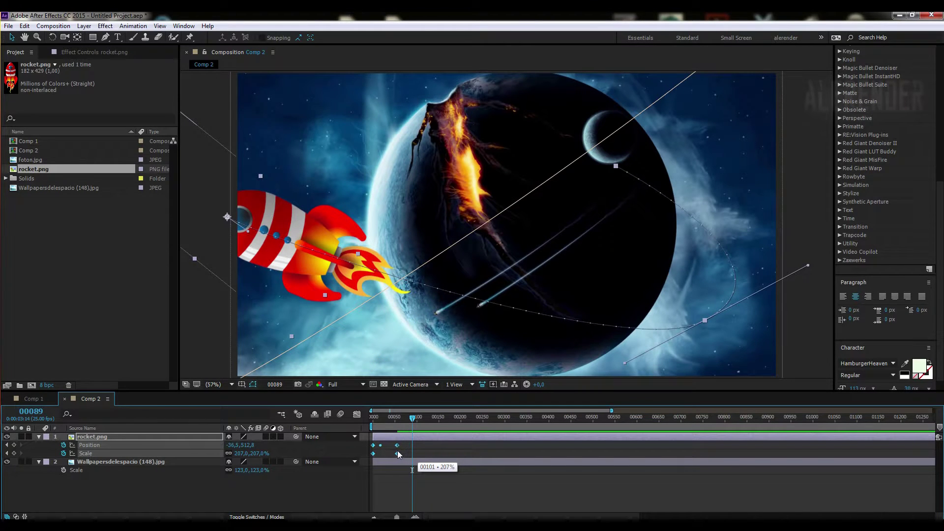
pyautogui.moveTo(412, 417); pyautogui.dragTo(364, 411)
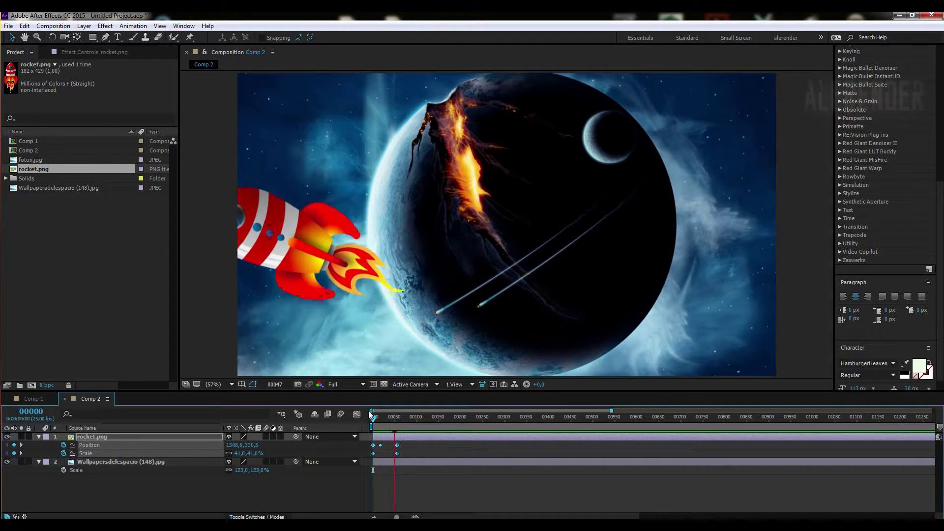
pyautogui.click(397, 418)
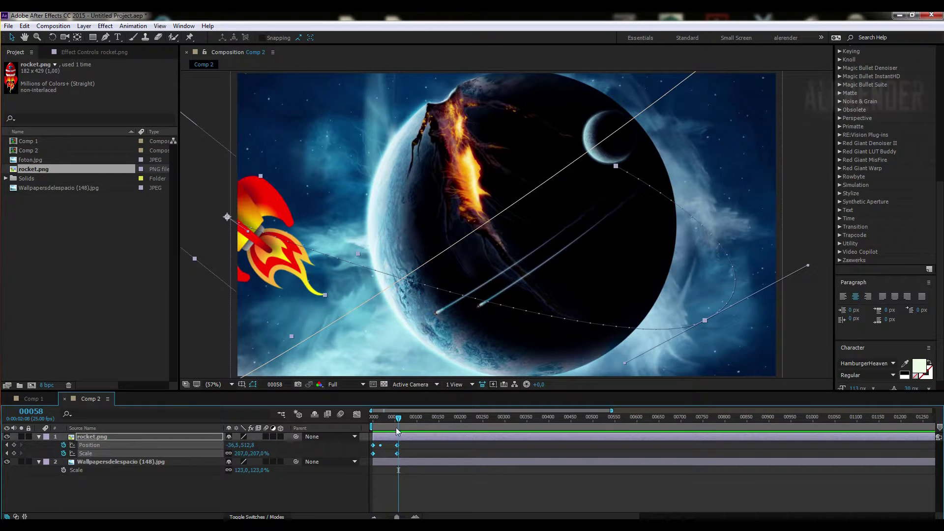
pyautogui.click(398, 453)
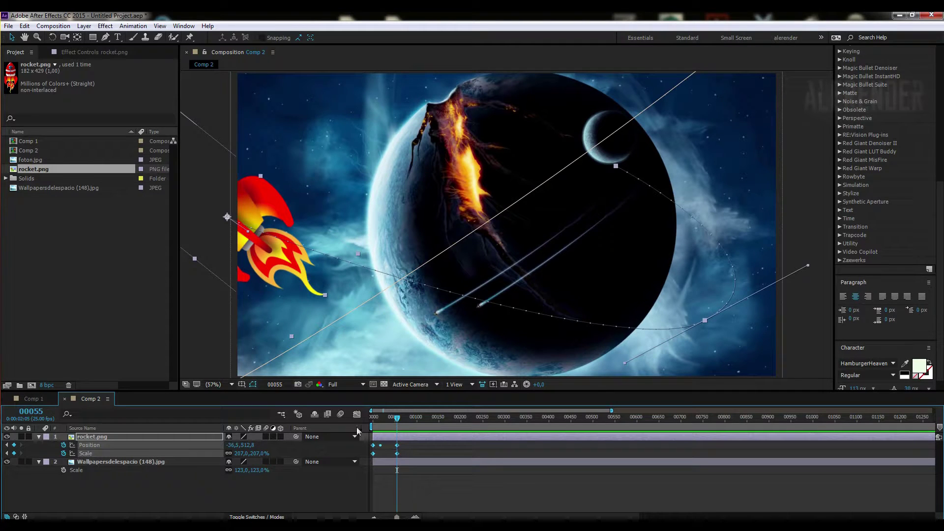
# - Apply Easy Ease to the rocket's final keyframes and preview the result
pyautogui.rightClick(397, 445)
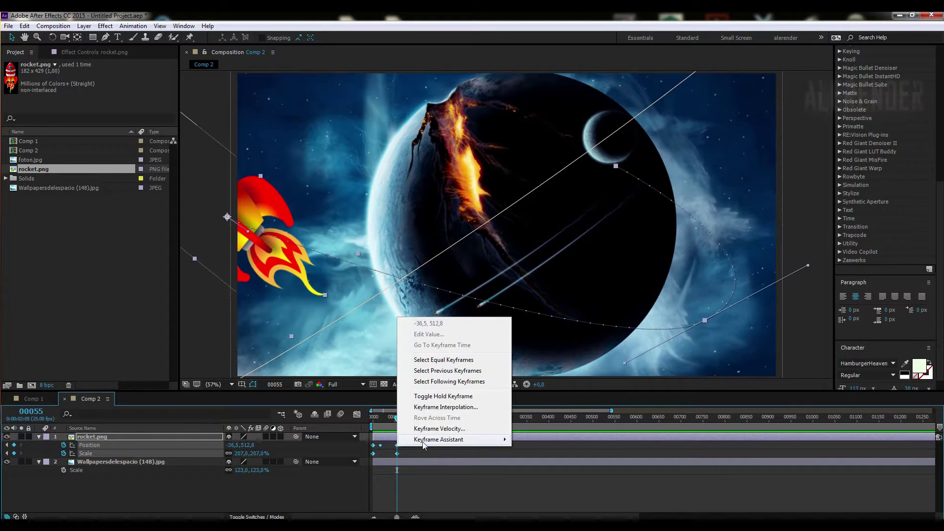
pyautogui.moveTo(440, 438)
pyautogui.click(308, 461)
pyautogui.press('space')
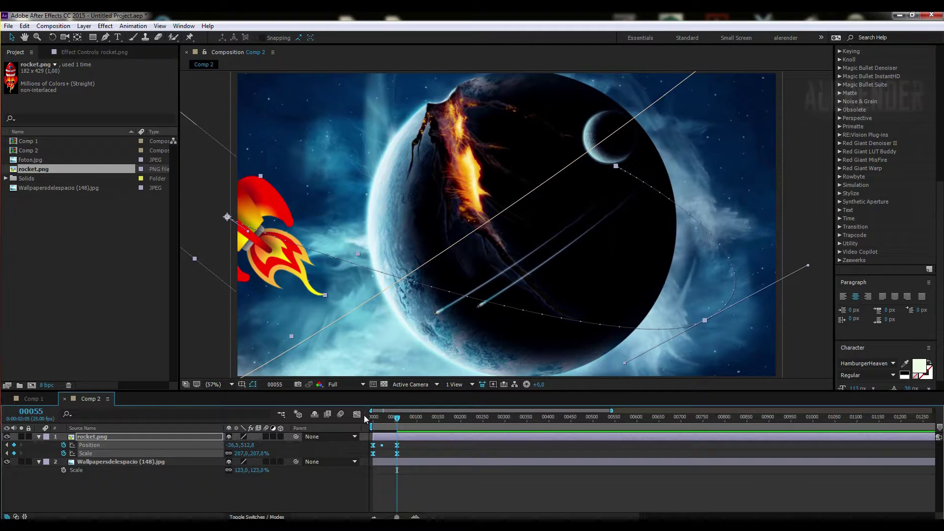
pyautogui.click(370, 420)
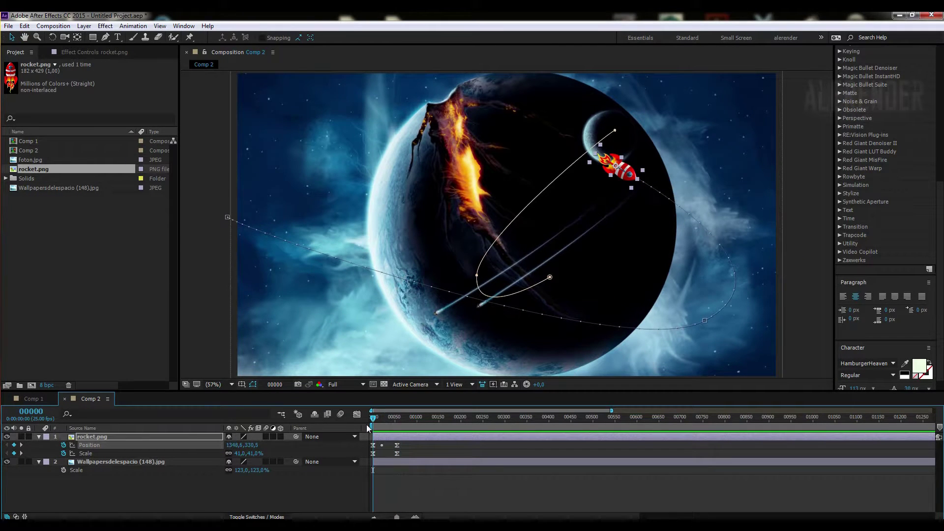
pyautogui.press('space')
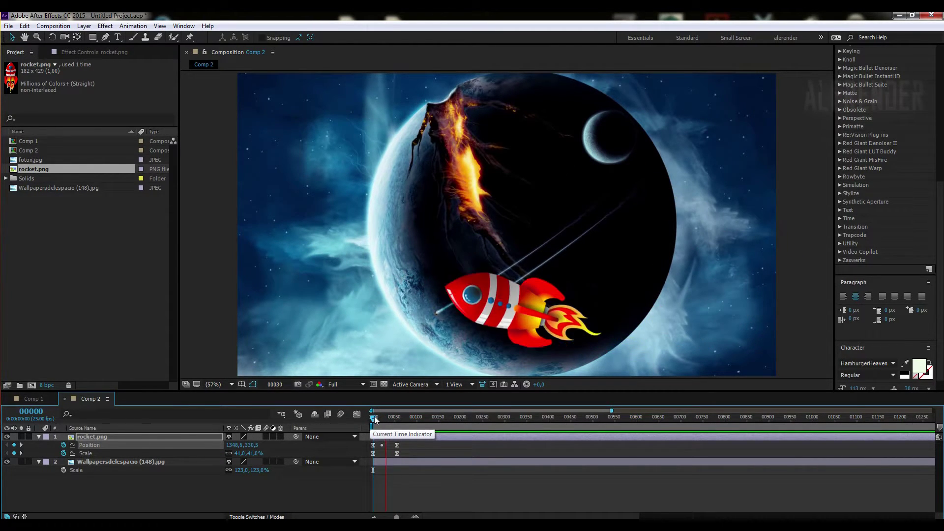
pyautogui.click(395, 417)
# - Drag the rocket's last-keyframe position further off the left edge and preview the flight again
pyautogui.moveTo(395, 418); pyautogui.dragTo(397, 422)
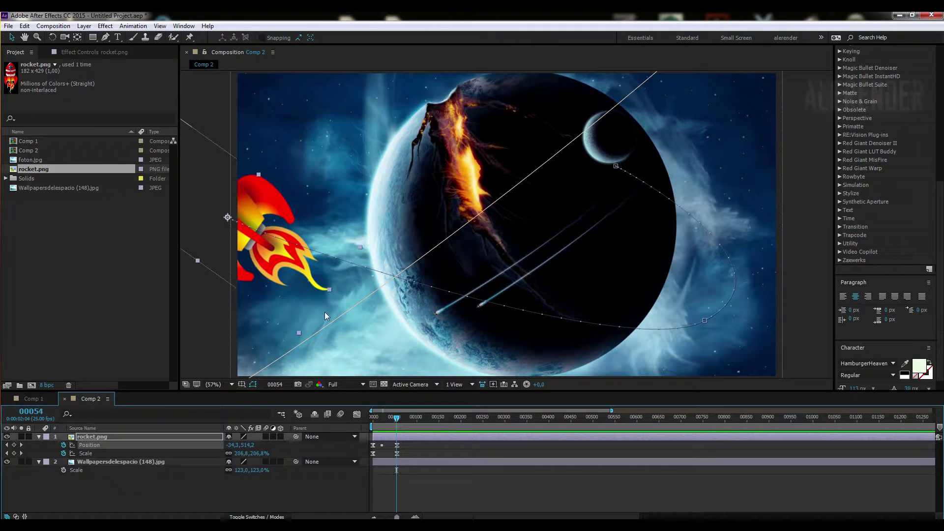
pyautogui.moveTo(227, 220); pyautogui.dragTo(136, 168)
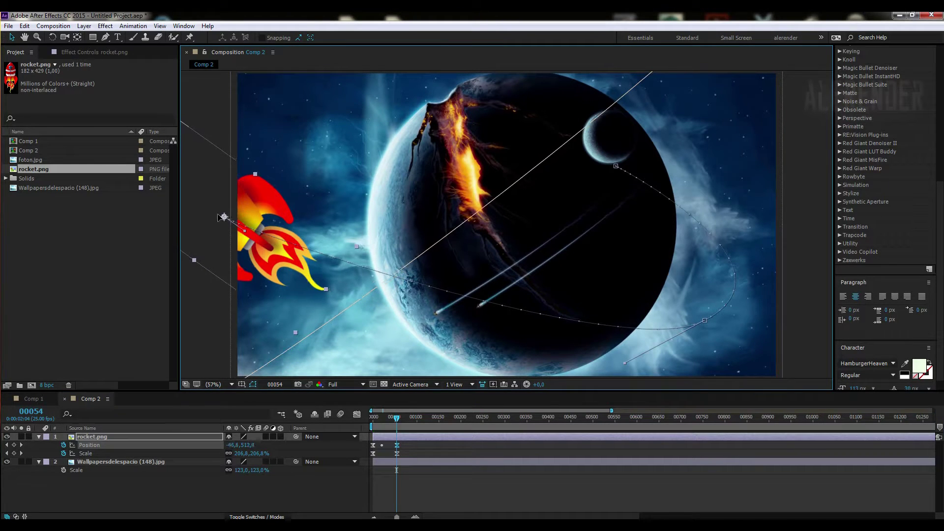
pyautogui.moveTo(376, 417); pyautogui.dragTo(362, 422)
pyautogui.press('space')
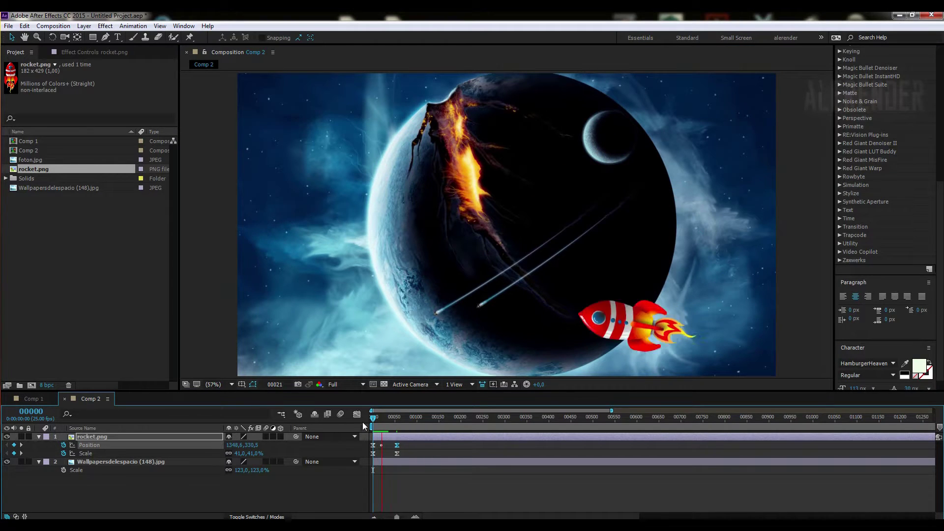
pyautogui.press('space')
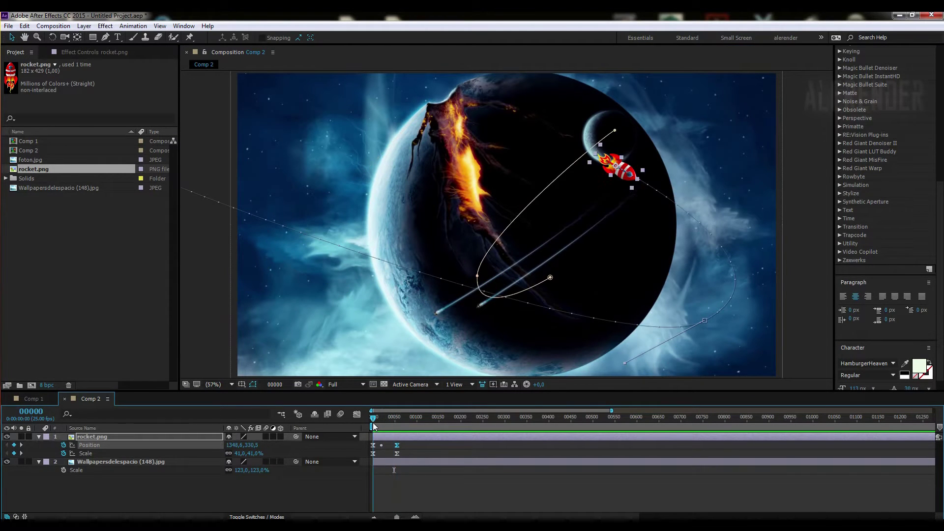
pyautogui.click(386, 424)
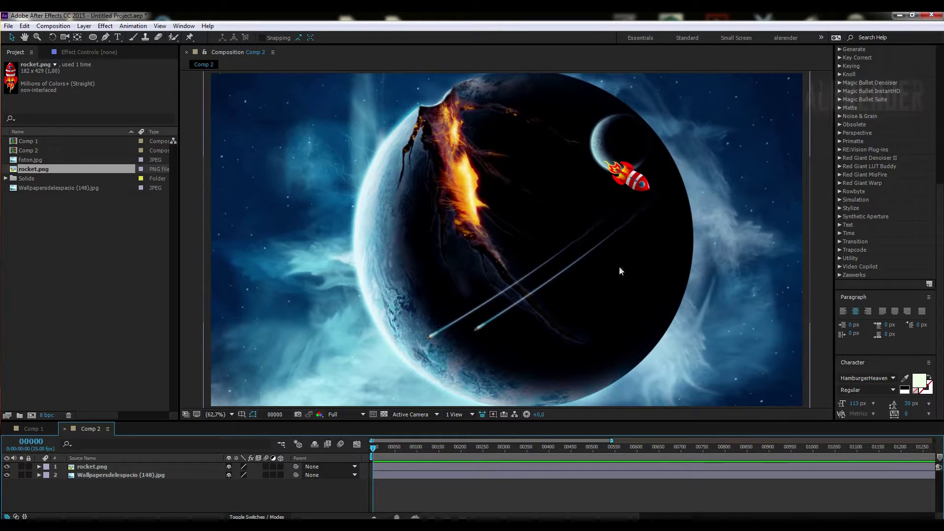
pyautogui.moveTo(374, 445); pyautogui.dragTo(379, 446)
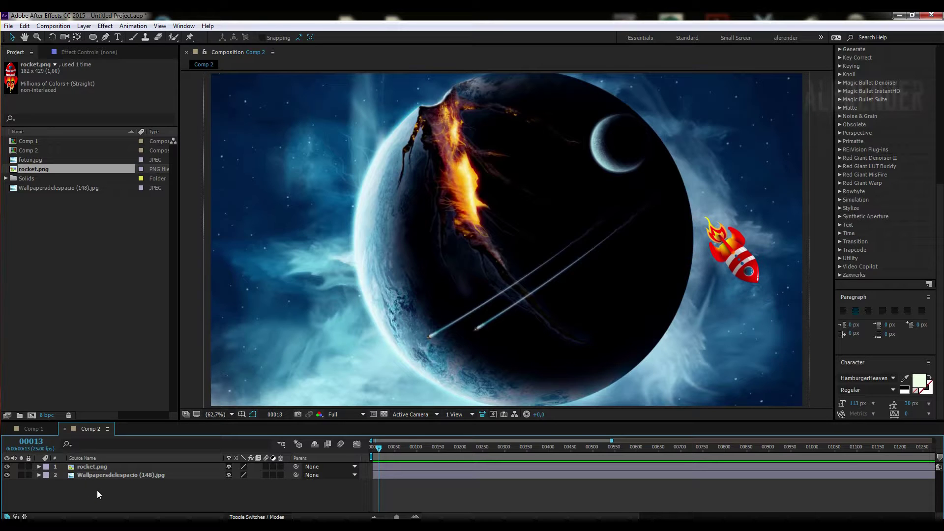
# - Draw a closed Pen shape over the top of the planet, creating Shape Layer 1
pyautogui.click(104, 39)
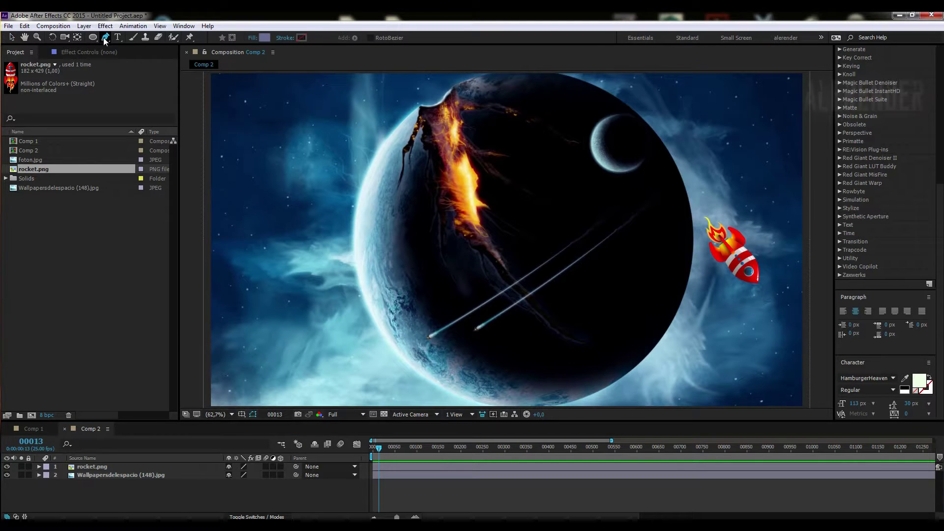
pyautogui.click(592, 86)
pyautogui.moveTo(693, 233); pyautogui.dragTo(676, 333)
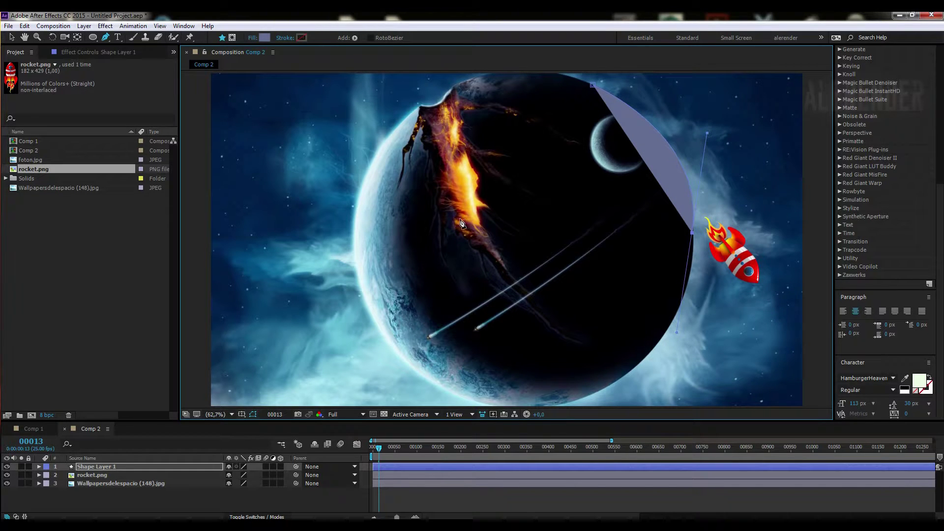
pyautogui.moveTo(443, 220); pyautogui.dragTo(416, 130)
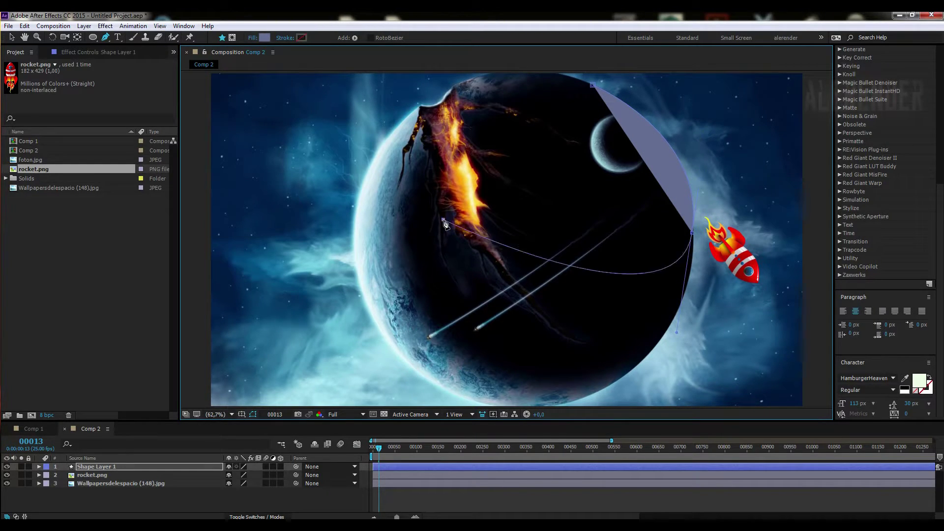
pyautogui.click(416, 130)
pyautogui.click(477, 72)
# - Adjust the shape's points so its edge hugs the planet's rim and reveals the fire
pyautogui.moveTo(591, 84); pyautogui.dragTo(598, 91)
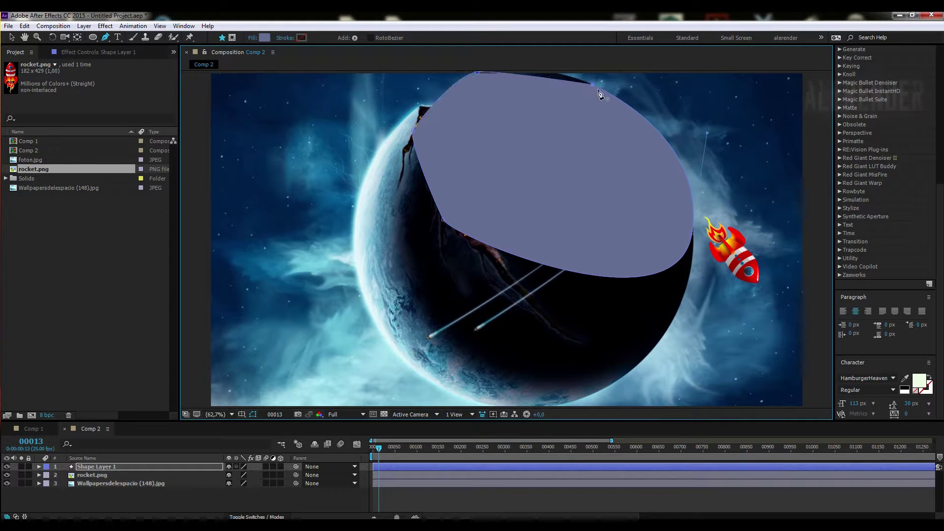
pyautogui.moveTo(416, 130); pyautogui.dragTo(419, 103)
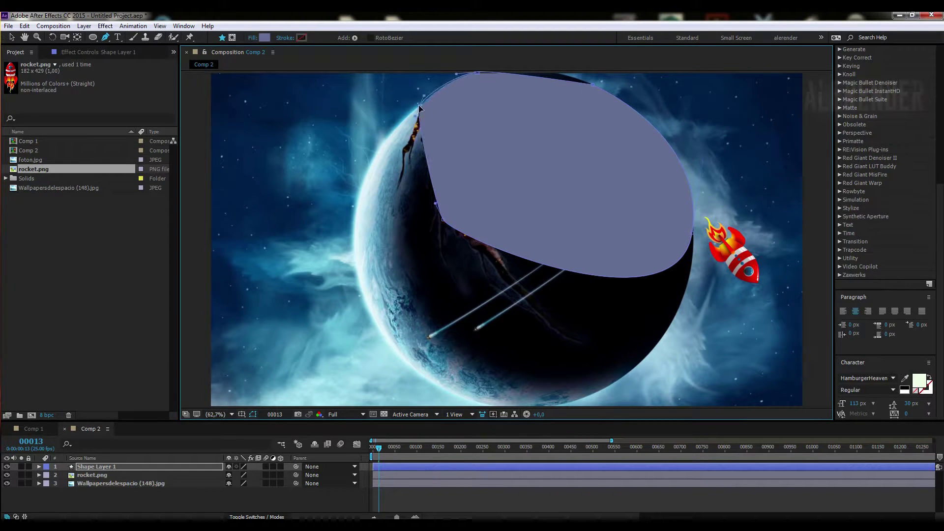
pyautogui.moveTo(440, 211); pyautogui.dragTo(429, 180)
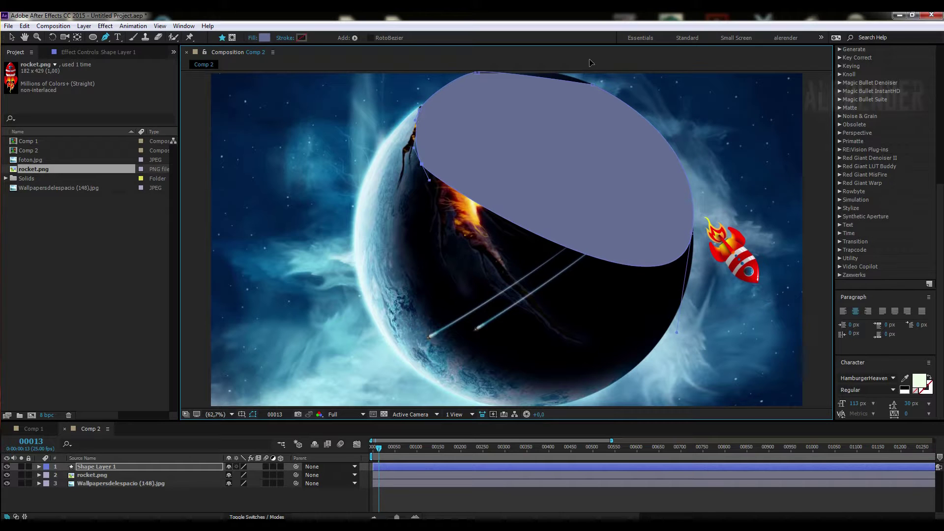
pyautogui.moveTo(593, 84); pyautogui.dragTo(578, 80)
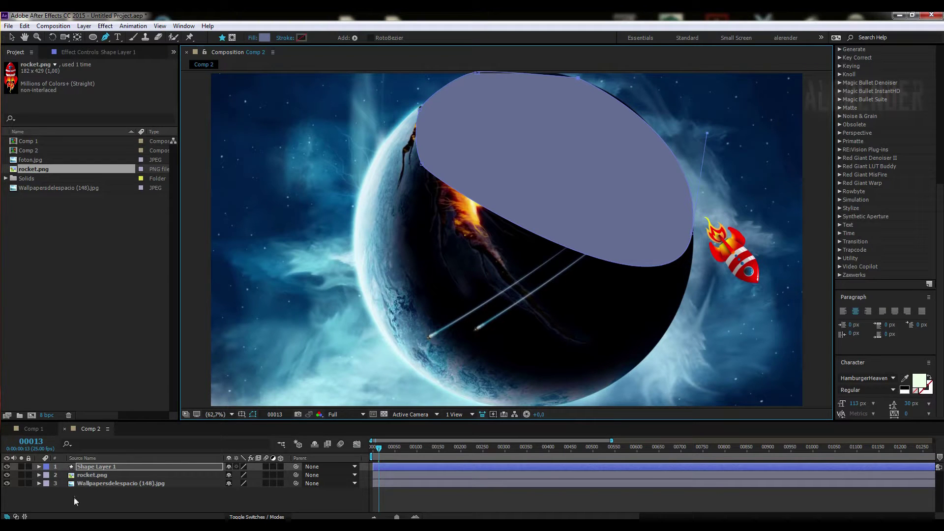
pyautogui.click(84, 474)
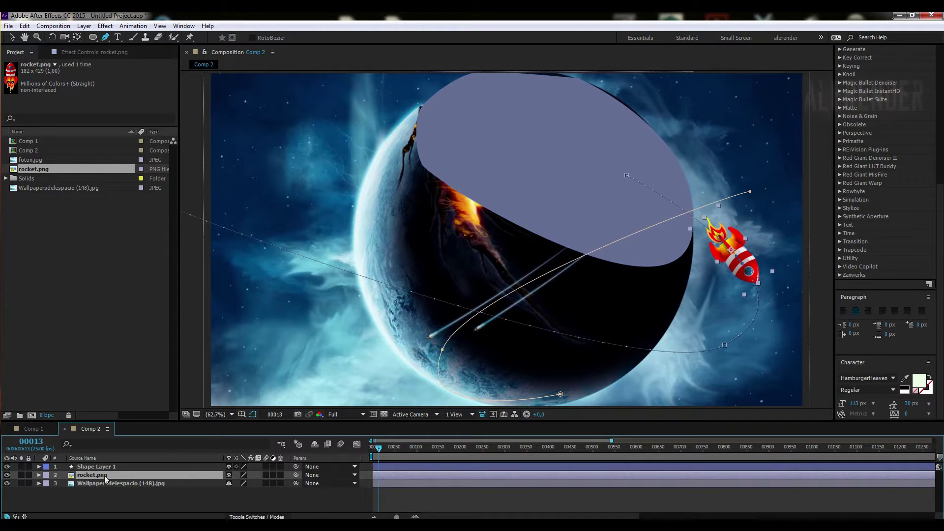
# - Set the rocket's track matte to Shape Layer 1 as an inverted alpha matte
pyautogui.click(257, 517)
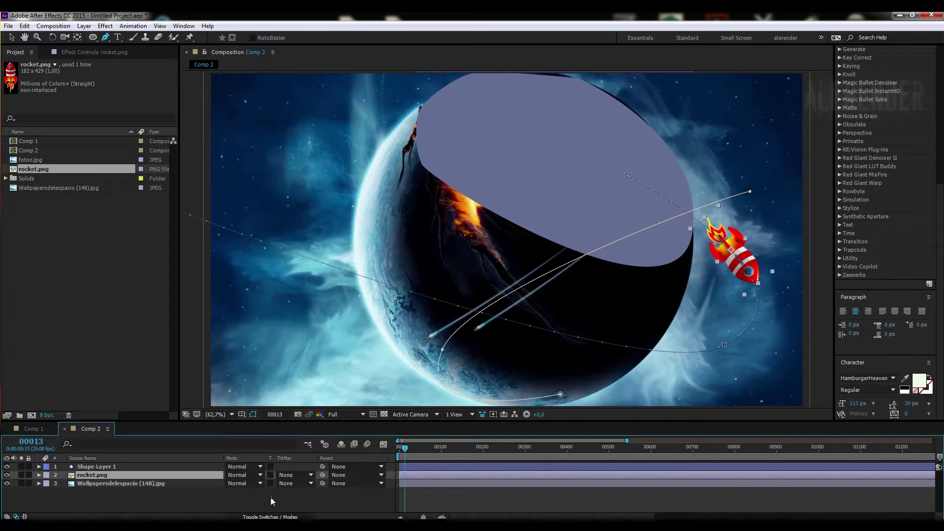
pyautogui.click(298, 476)
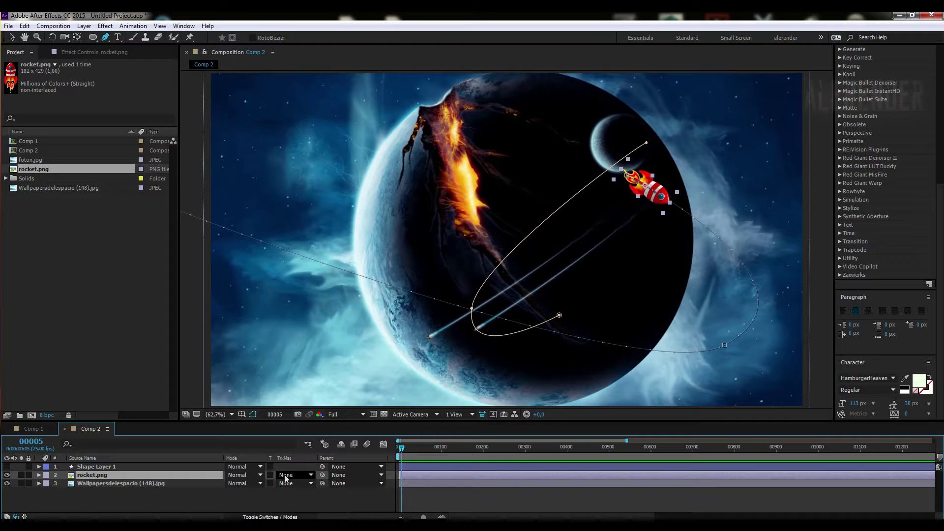
pyautogui.click(306, 476)
pyautogui.click(326, 443)
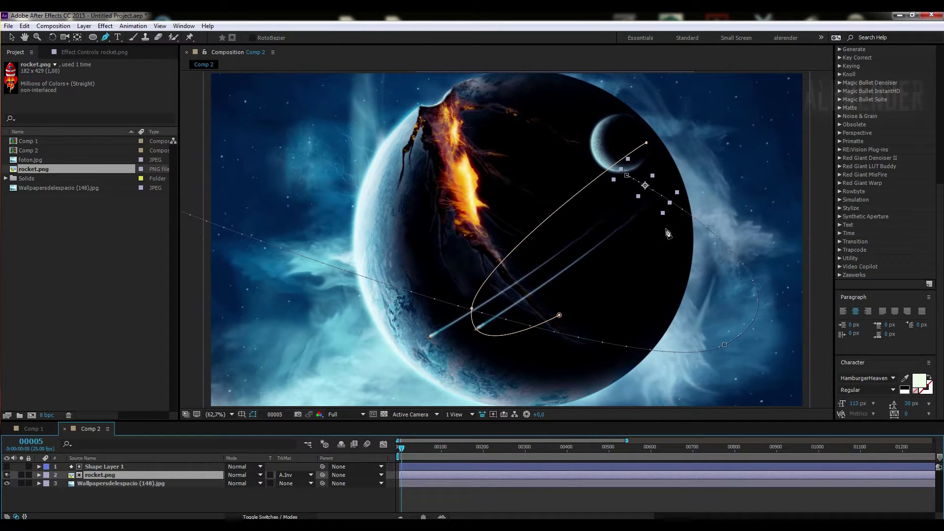
pyautogui.click(117, 473)
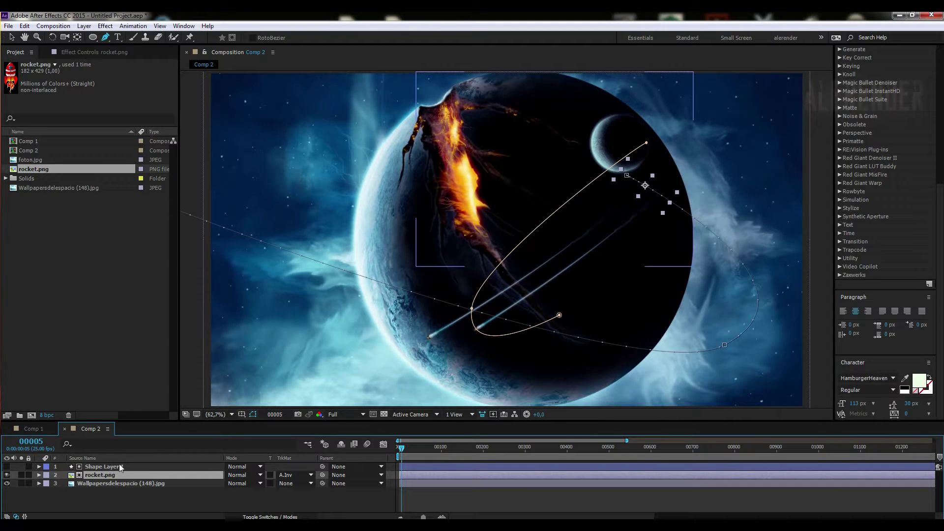
# - Play back and scrub the first 13 frames to check the rocket passing behind the planet
pyautogui.moveTo(405, 453); pyautogui.dragTo(402, 452)
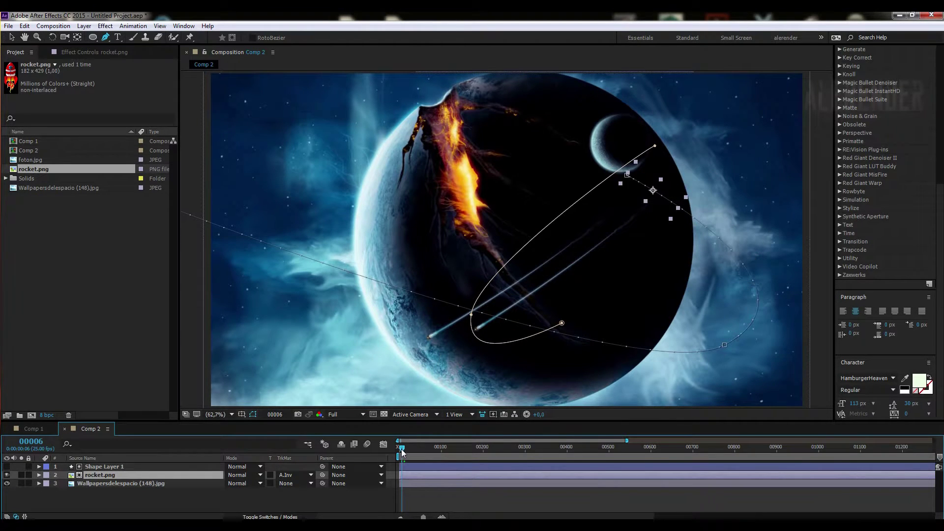
pyautogui.press('space')
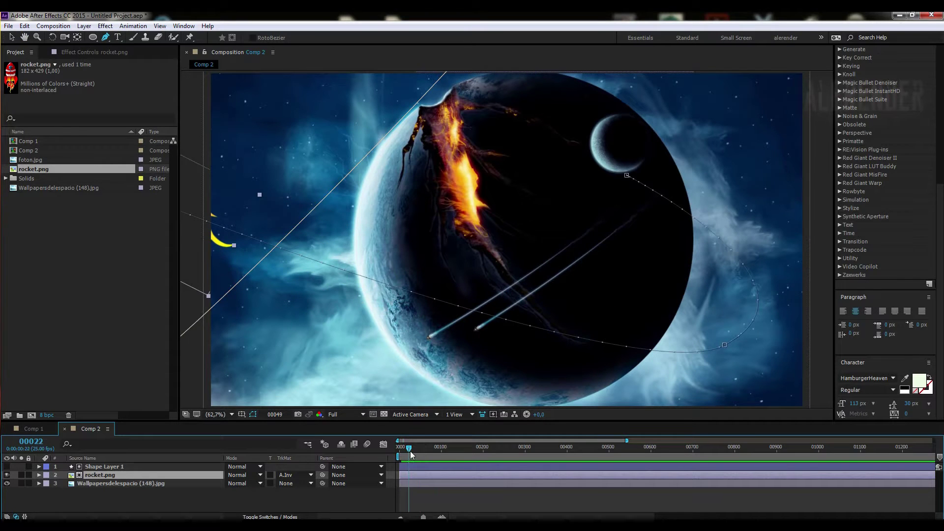
pyautogui.click(394, 456)
pyautogui.moveTo(393, 455); pyautogui.dragTo(403, 455)
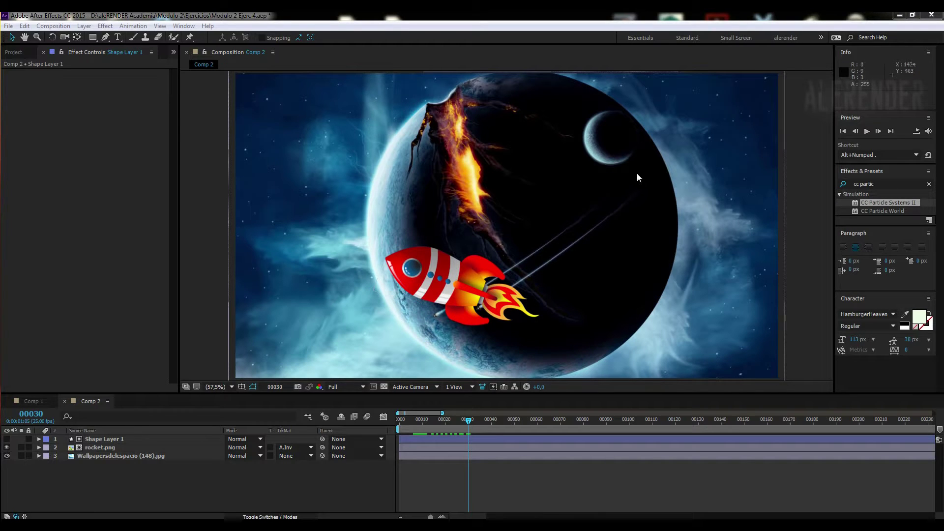
# - Scrub from frame 13 through frame 20 to frame 34 as the rocket emerges
pyautogui.click(429, 426)
pyautogui.moveTo(425, 427); pyautogui.dragTo(453, 424)
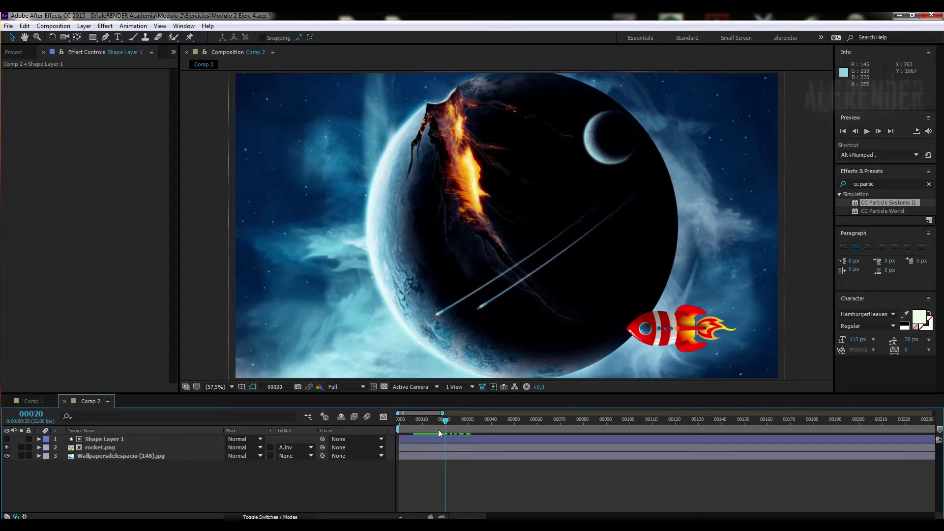
pyautogui.moveTo(453, 422); pyautogui.dragTo(476, 423)
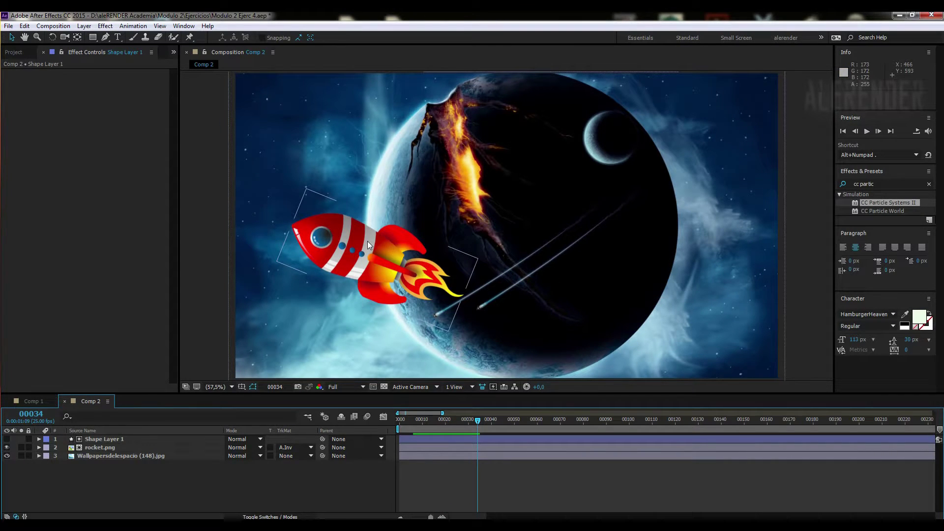
# - Create a new solid layer named Humo
pyautogui.click(89, 28)
pyautogui.moveTo(151, 37)
pyautogui.click(199, 48)
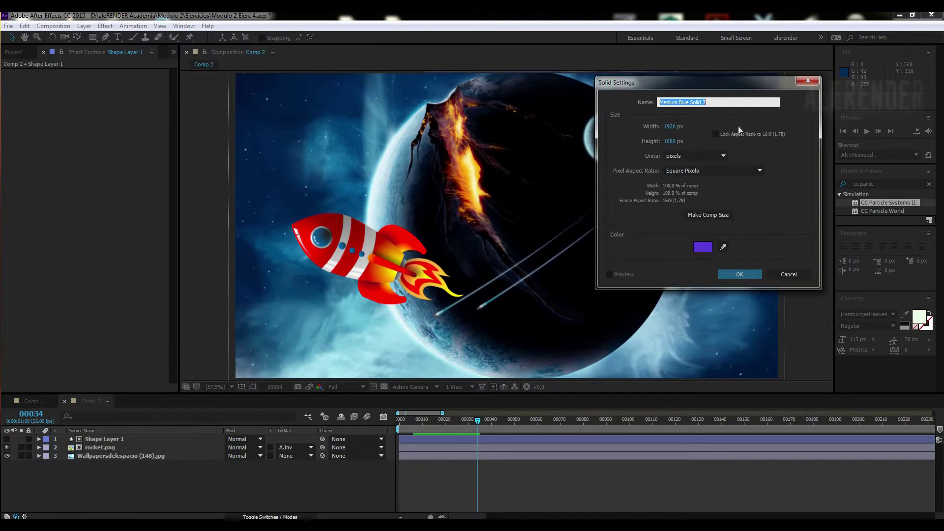
pyautogui.write('Humo')
pyautogui.press('Return')
# - Search 'c partic' in Effects & Presets and apply CC Particle Systems II to Humo
pyautogui.click(824, 485)
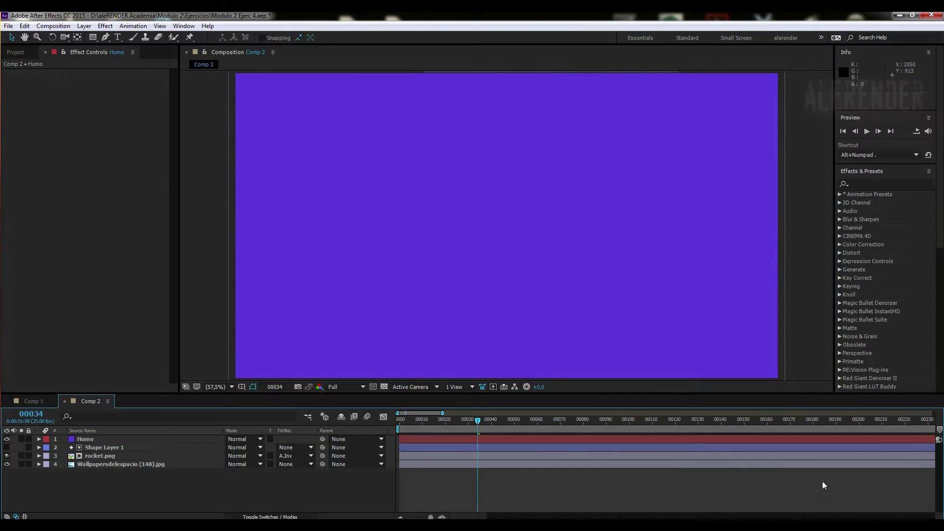
pyautogui.click(867, 184)
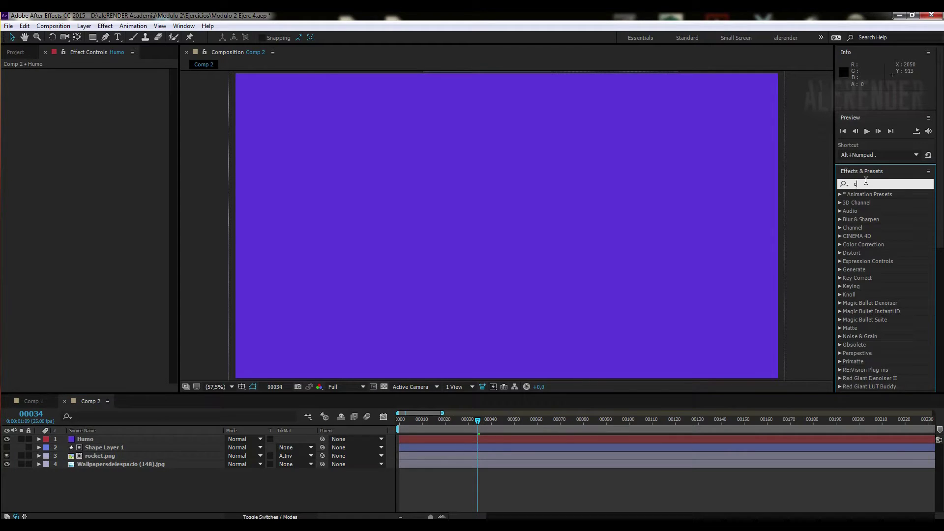
pyautogui.write('c par')
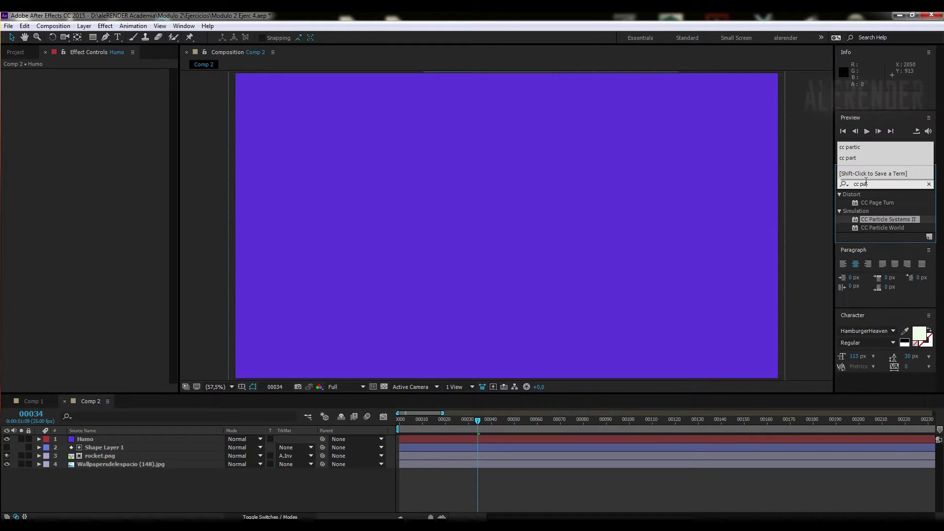
pyautogui.write('ticle')
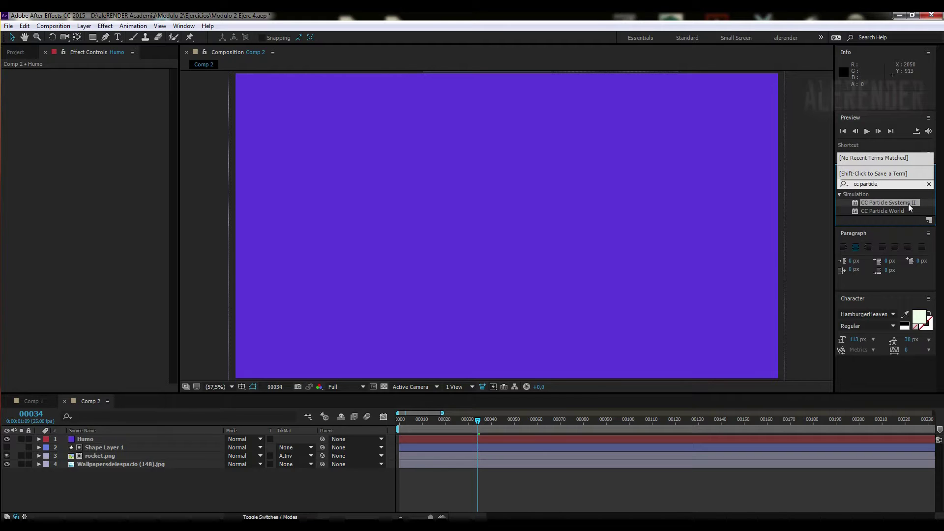
pyautogui.moveTo(889, 209)
pyautogui.mouseDown()
pyautogui.moveTo(213, 340)
pyautogui.moveTo(112, 439)
pyautogui.moveTo(101, 438)
pyautogui.mouseUp()
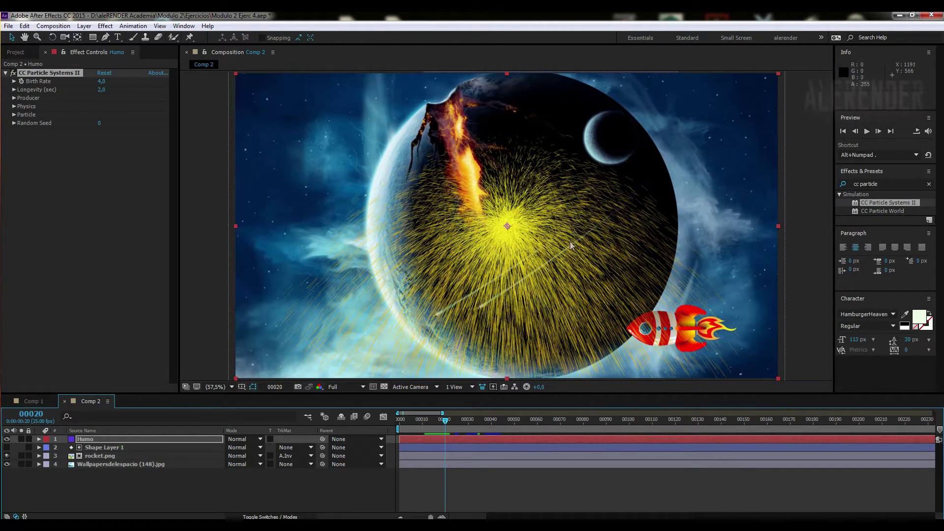
# - At frame 14, show rocket.png's Position keyframes in an enlarged timeline
pyautogui.moveTo(428, 424); pyautogui.dragTo(436, 422)
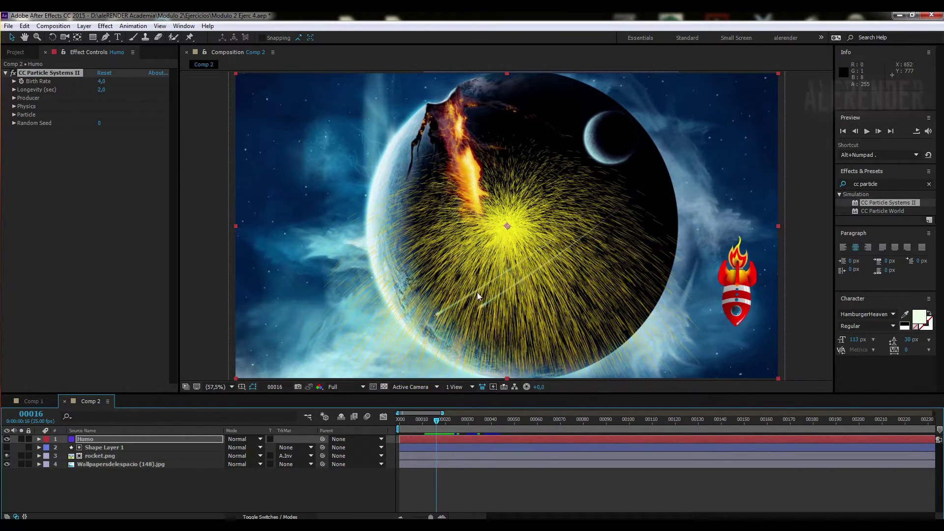
pyautogui.moveTo(452, 412); pyautogui.dragTo(432, 426)
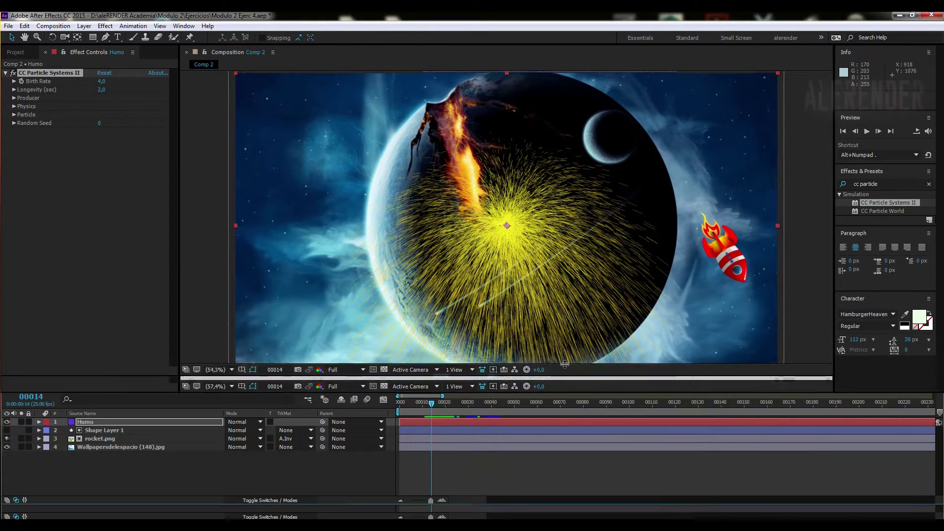
pyautogui.moveTo(566, 397); pyautogui.dragTo(573, 306)
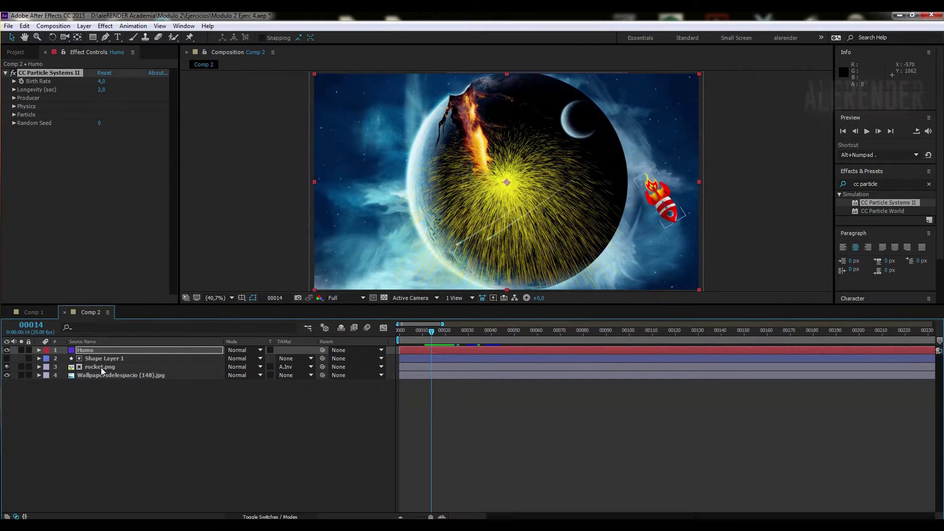
pyautogui.click(102, 368)
pyautogui.press('p')
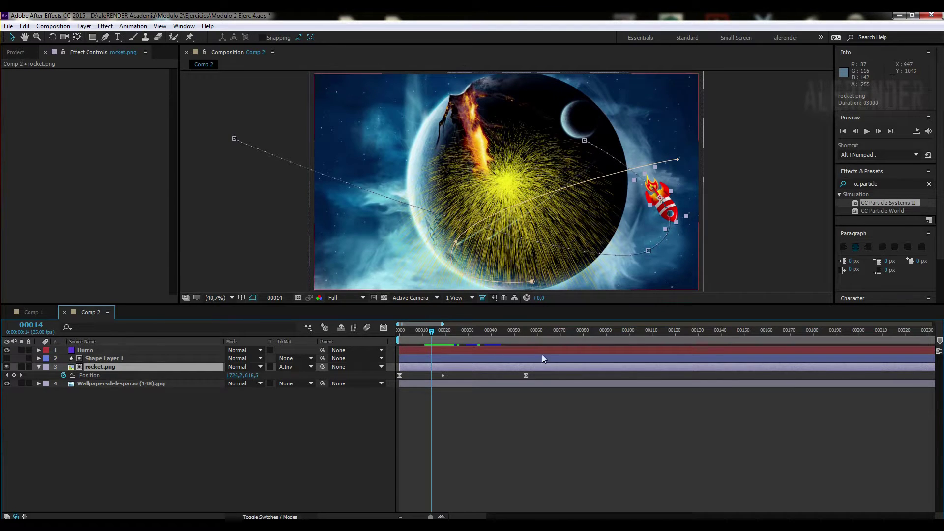
# - Expand Humo's particle Producer settings and preview the animation from frame 17
pyautogui.click(87, 350)
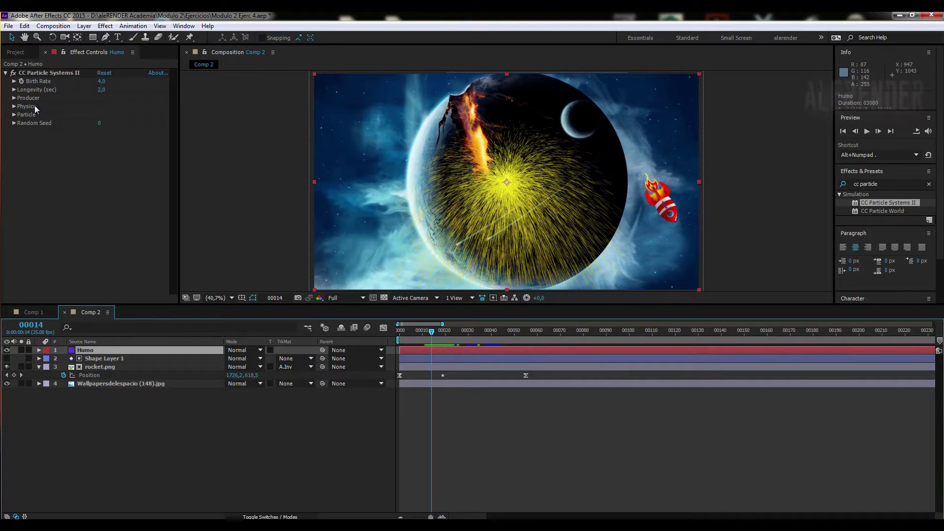
pyautogui.click(14, 100)
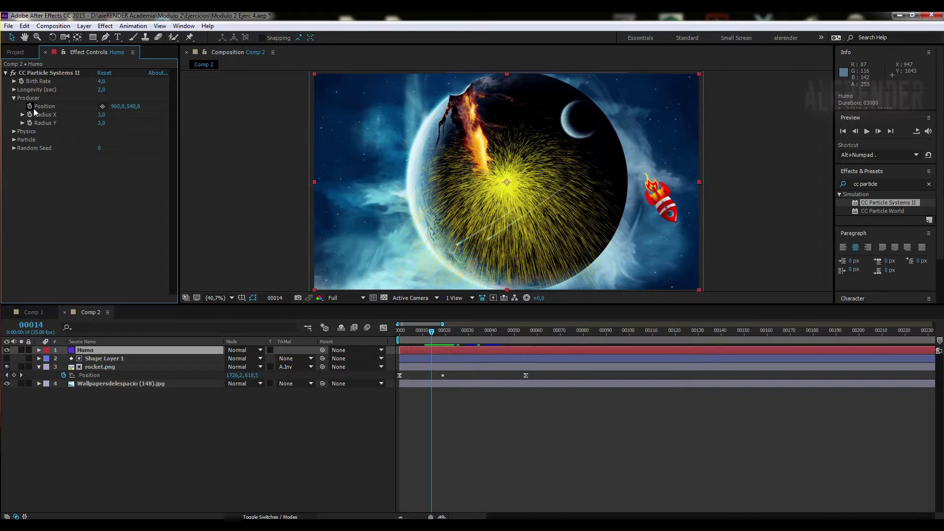
pyautogui.click(438, 331)
pyautogui.press('space')
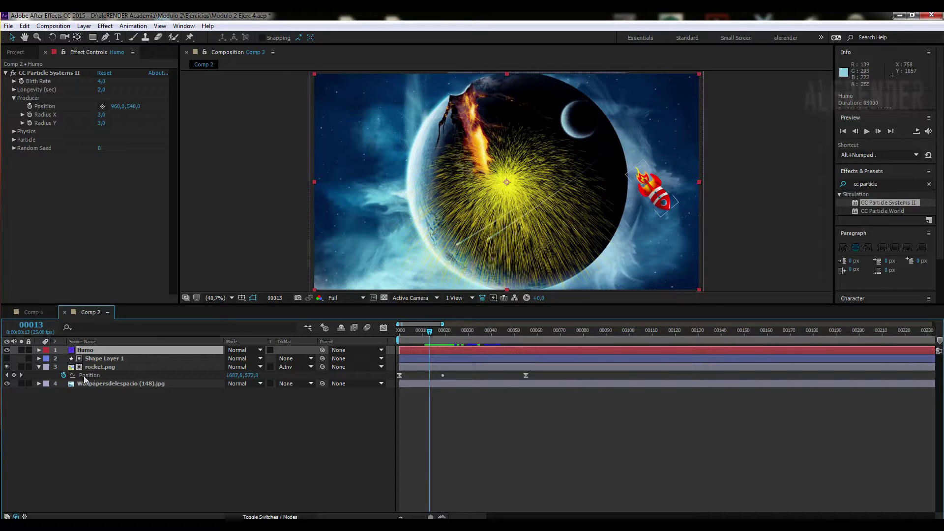
# - Add an expression to the Producer position and pick-whip it to rocket.png's Position
pyautogui.keyDown('alt'); pyautogui.click(30, 105); pyautogui.keyUp('alt')
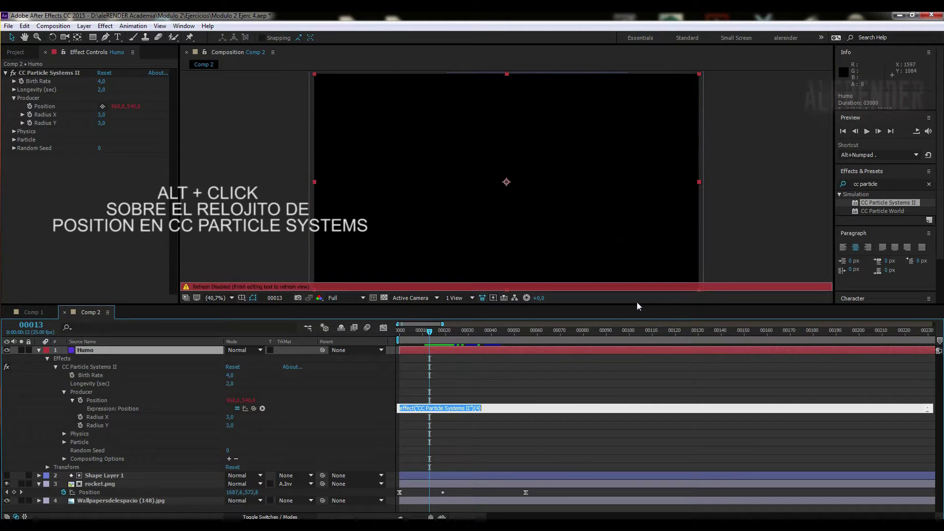
pyautogui.moveTo(637, 307); pyautogui.dragTo(637, 215)
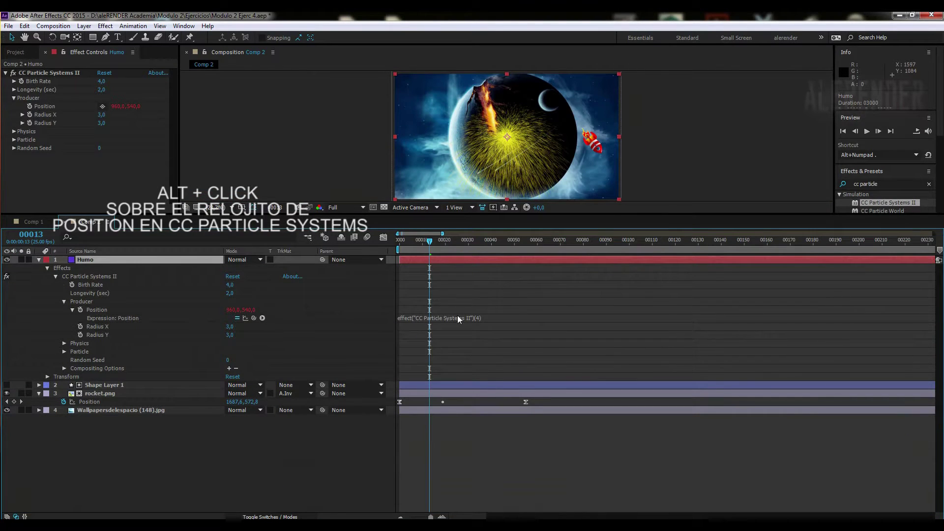
pyautogui.click(458, 318)
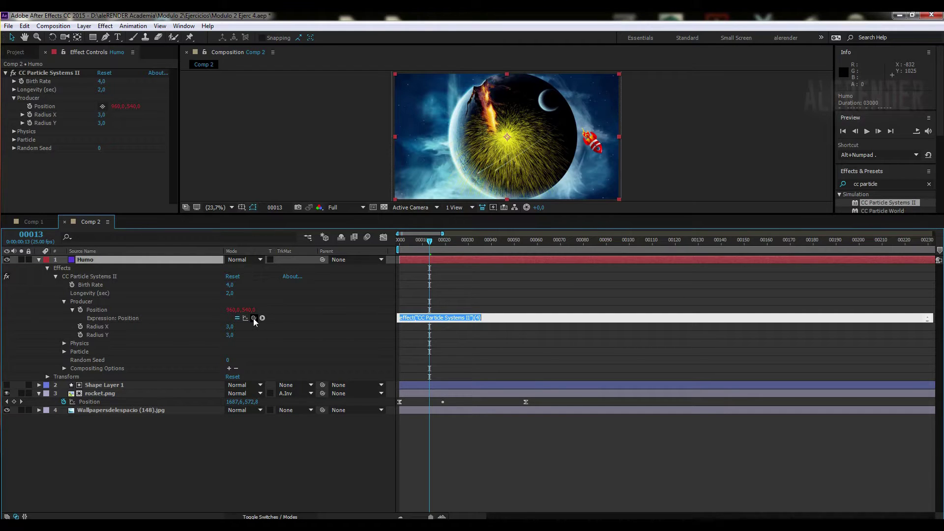
pyautogui.moveTo(253, 318); pyautogui.dragTo(101, 397)
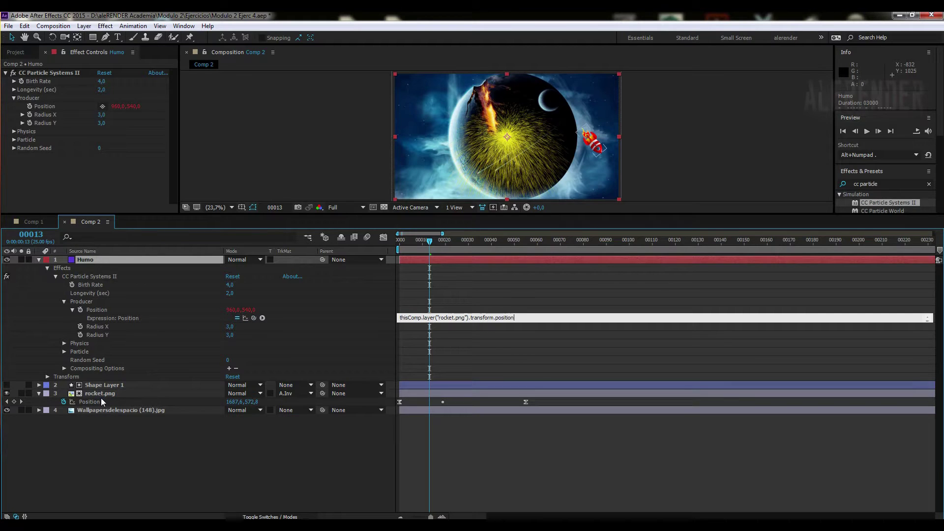
pyautogui.click(539, 300)
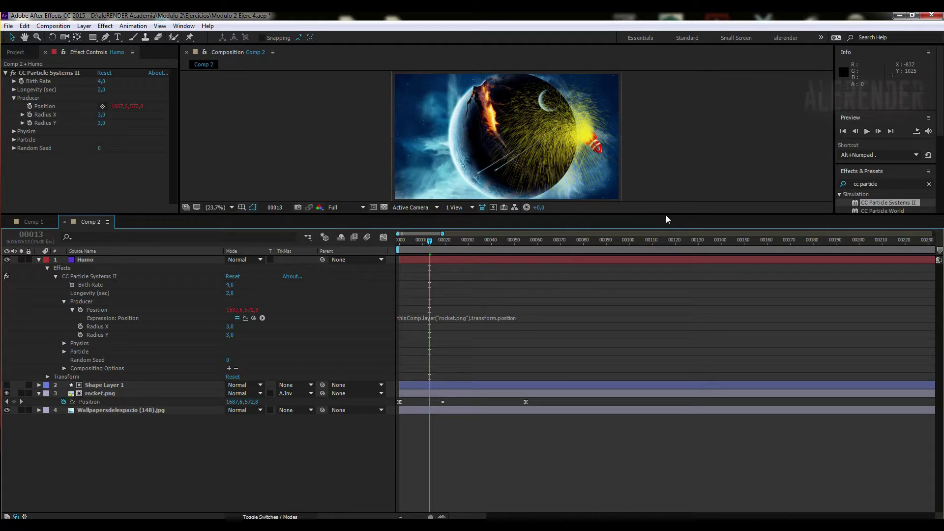
# - Enlarge the composition viewer and move the Humo layer below rocket.png
pyautogui.moveTo(665, 215); pyautogui.dragTo(665, 325)
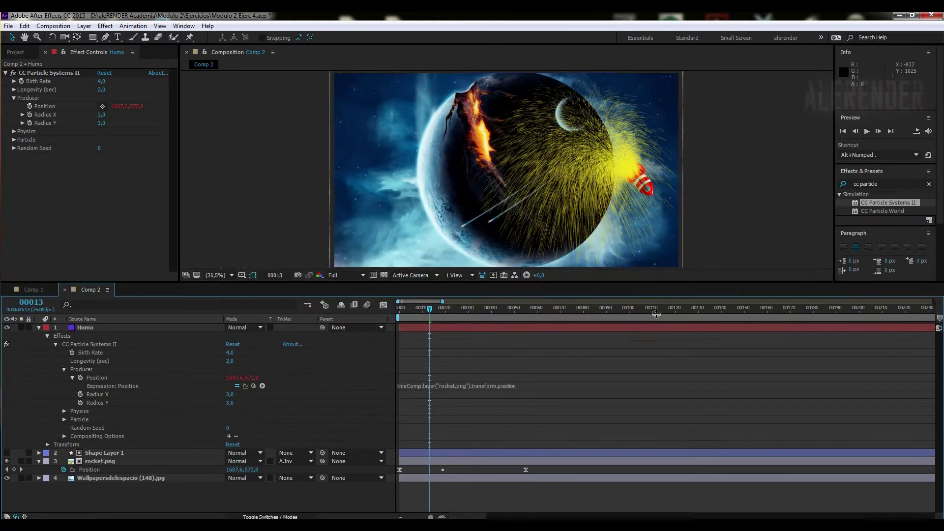
pyautogui.click(39, 372)
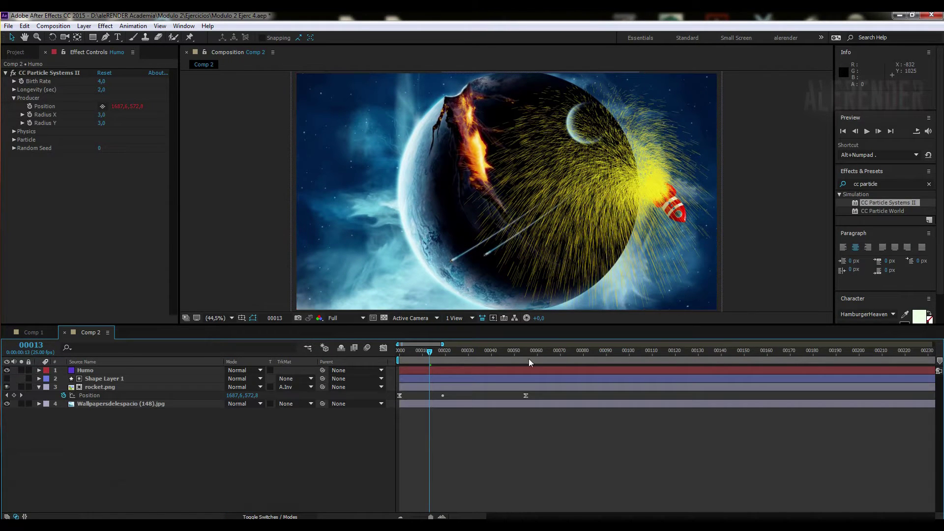
pyautogui.moveTo(668, 323); pyautogui.dragTo(665, 362)
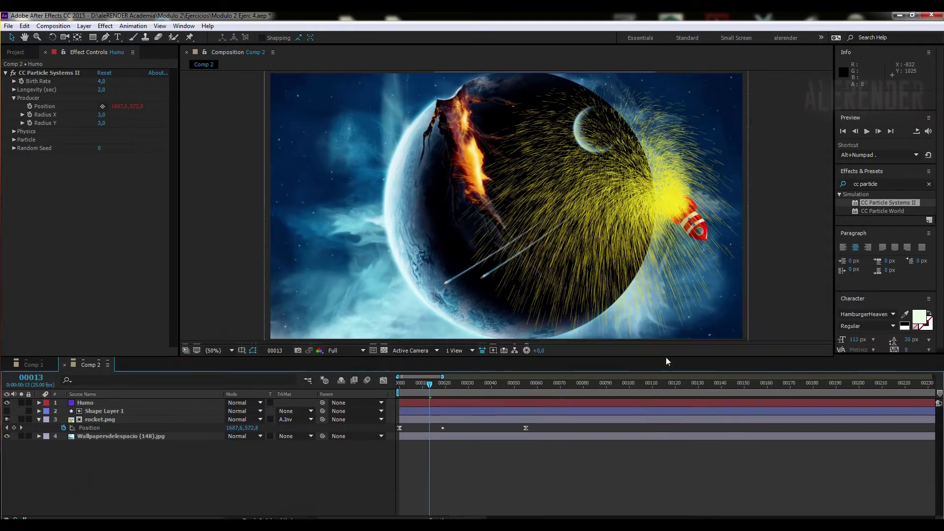
pyautogui.moveTo(417, 395); pyautogui.dragTo(495, 390)
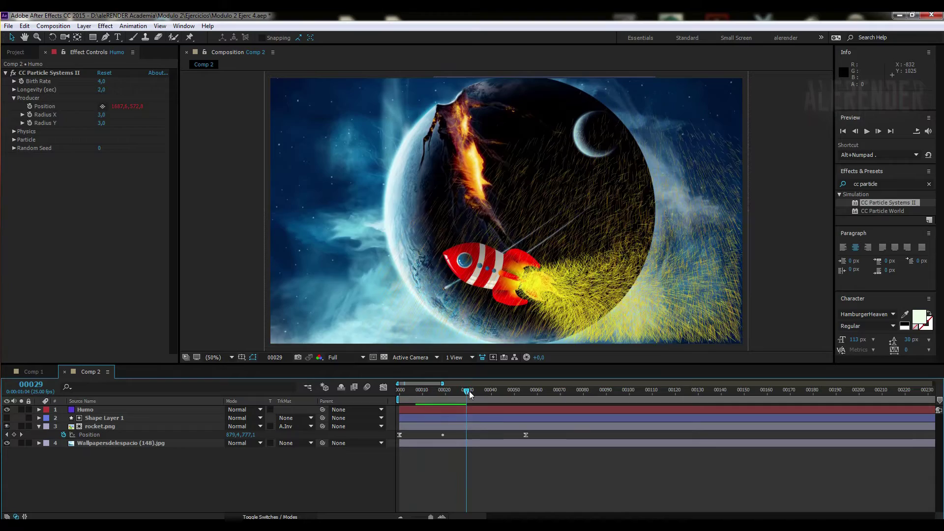
pyautogui.moveTo(494, 390); pyautogui.dragTo(457, 390)
pyautogui.click(82, 410)
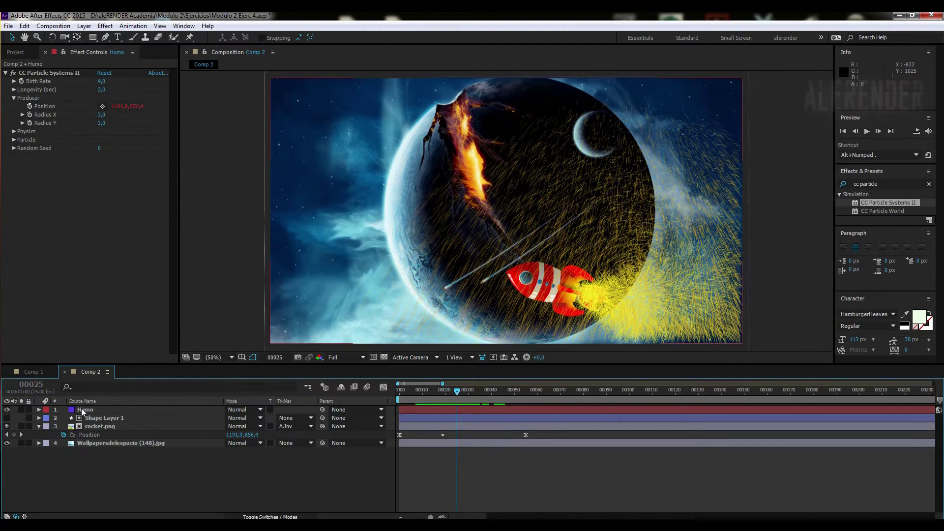
pyautogui.moveTo(82, 410); pyautogui.dragTo(95, 437)
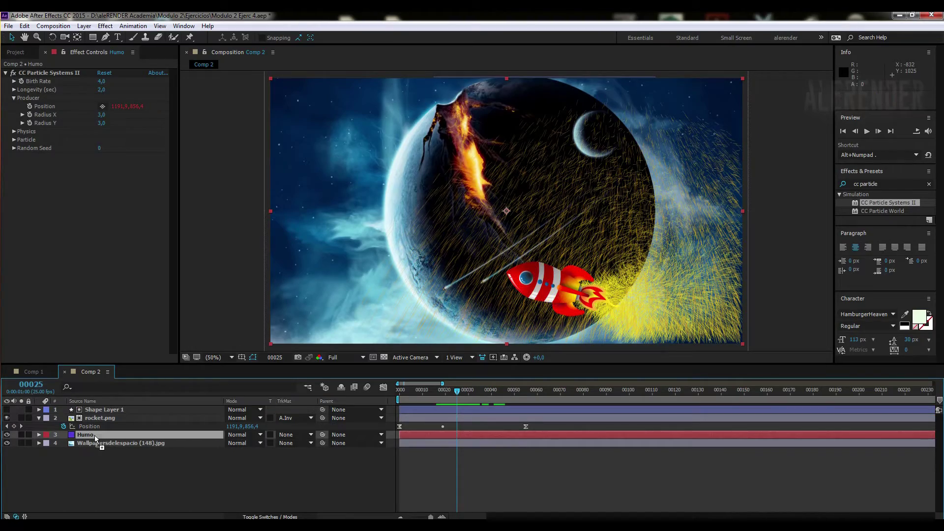
# - Scrub through the flight and stop at frame 34 as the rocket passes the planet
pyautogui.moveTo(421, 390); pyautogui.dragTo(475, 391)
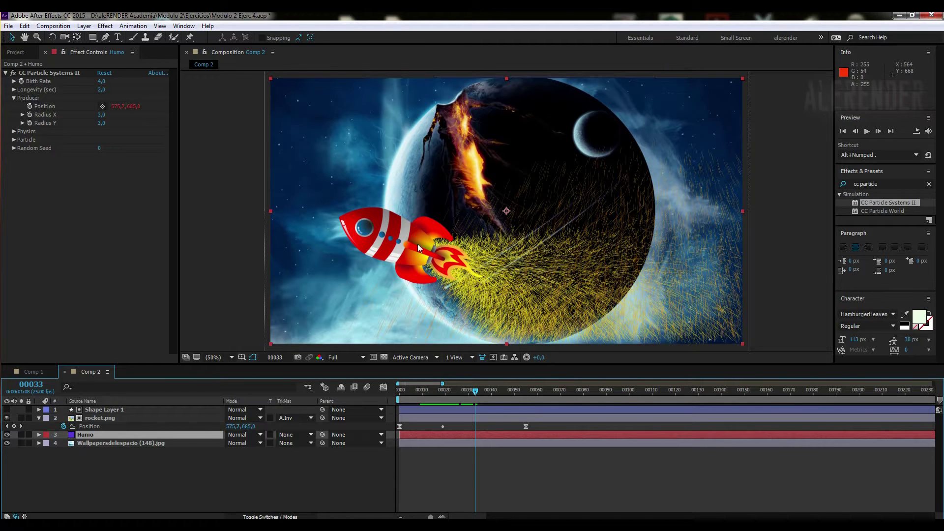
pyautogui.moveTo(426, 396); pyautogui.dragTo(467, 395)
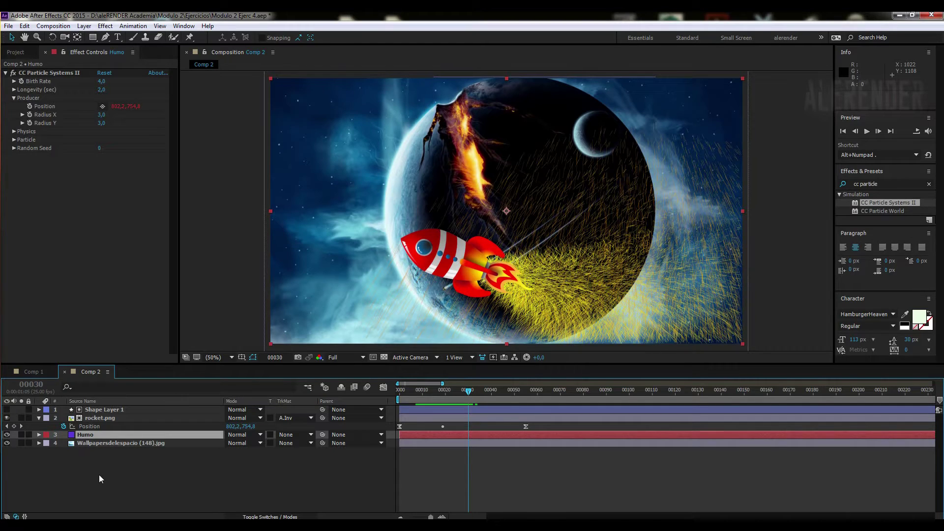
pyautogui.click(90, 437)
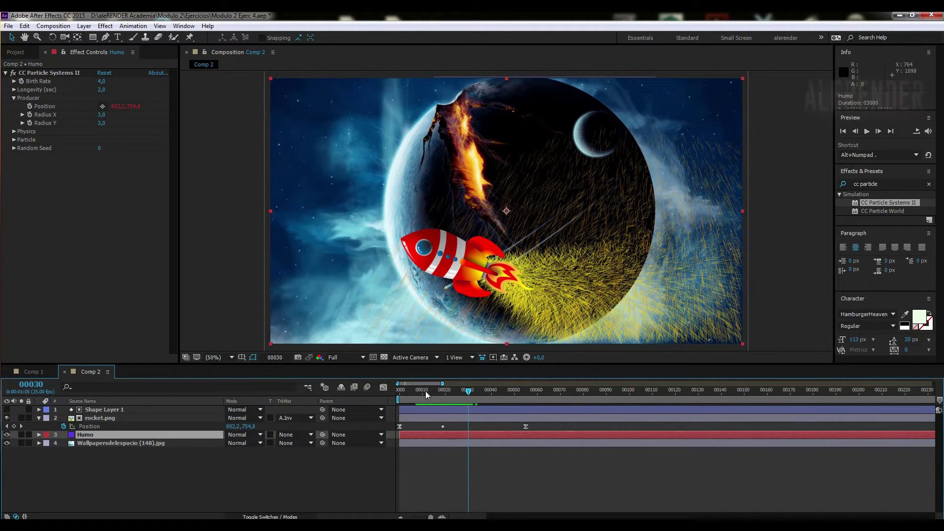
pyautogui.click(421, 392)
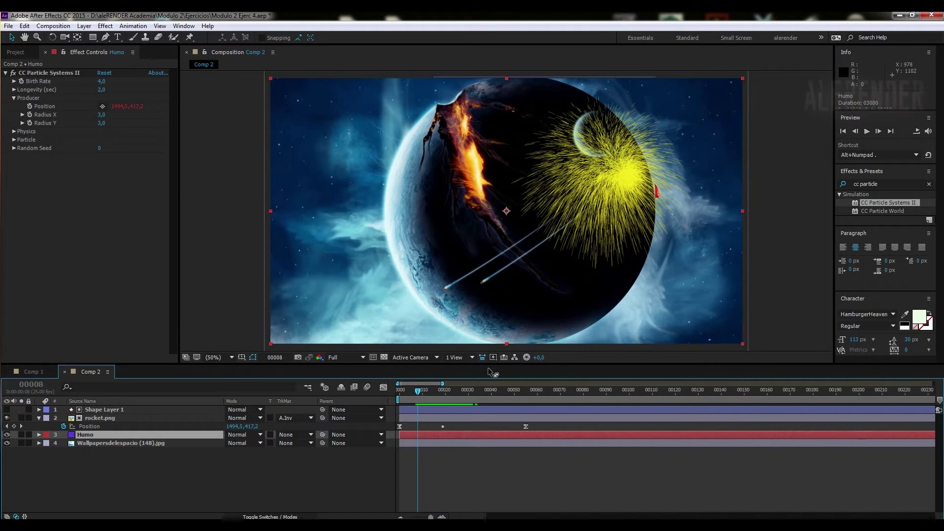
pyautogui.moveTo(421, 393); pyautogui.dragTo(426, 392)
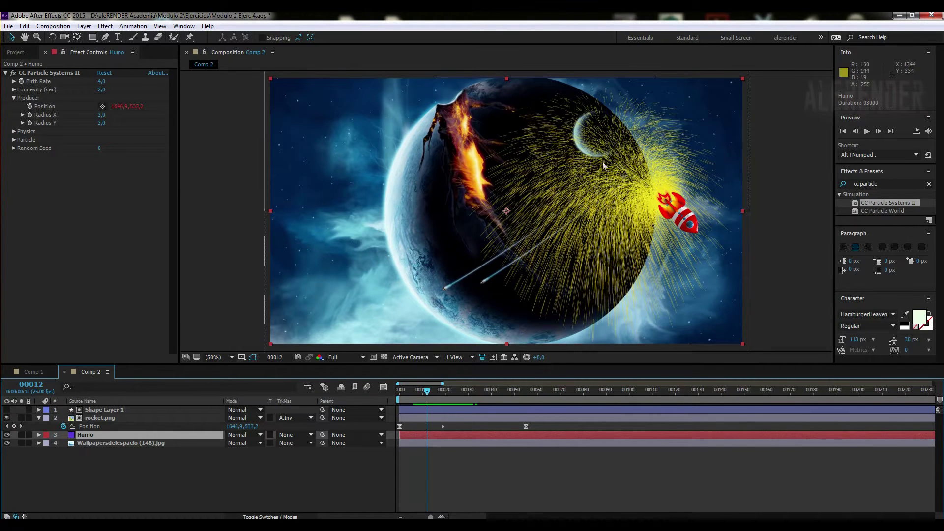
pyautogui.click(476, 394)
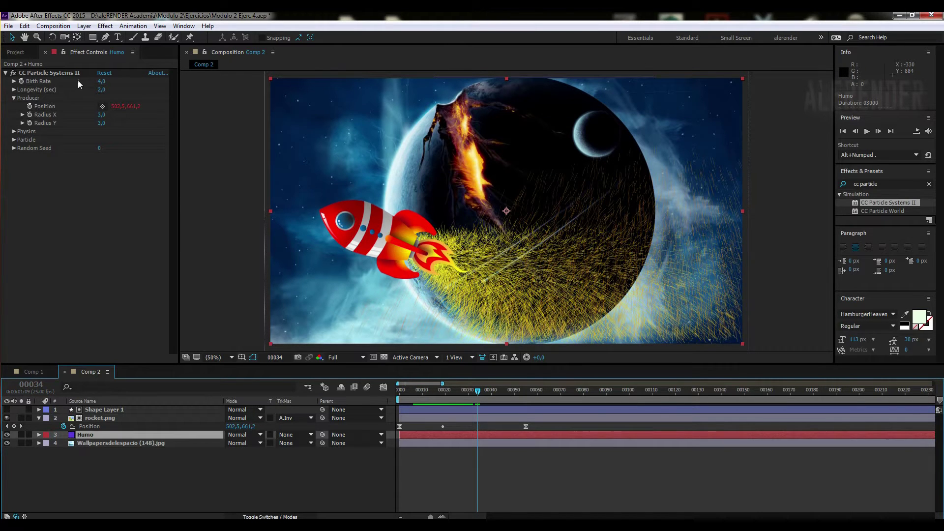
# - Set the particle Animation type to Direction after trying Fractal Explosive, previewing to frame 32
pyautogui.click(14, 140)
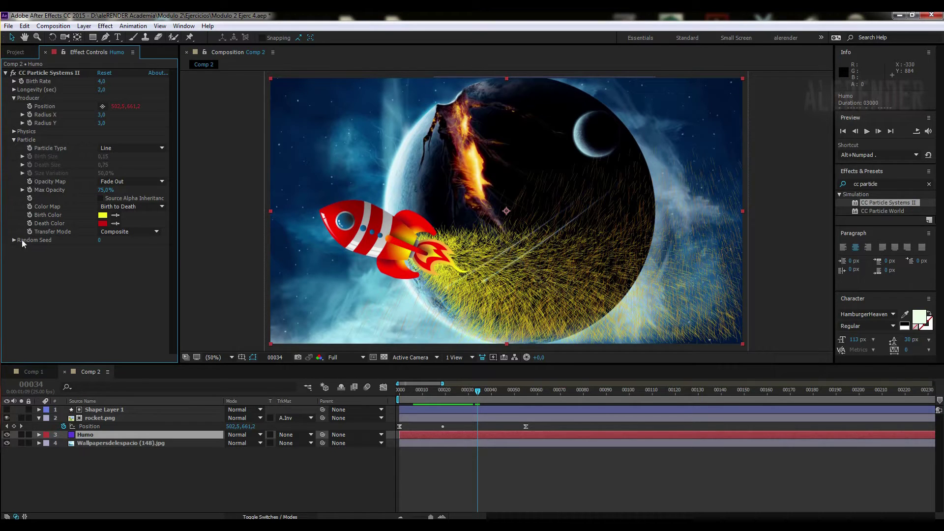
pyautogui.click(13, 131)
pyautogui.click(150, 140)
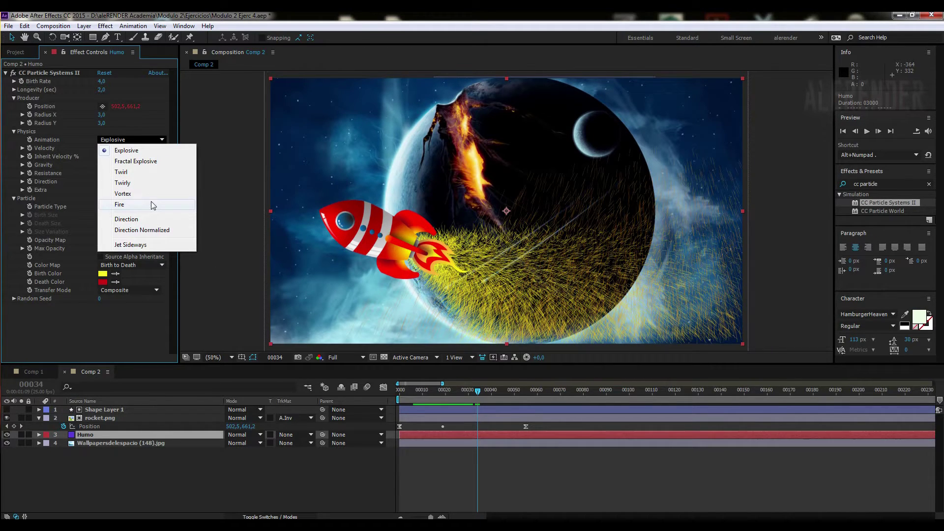
pyautogui.click(137, 160)
pyautogui.click(145, 139)
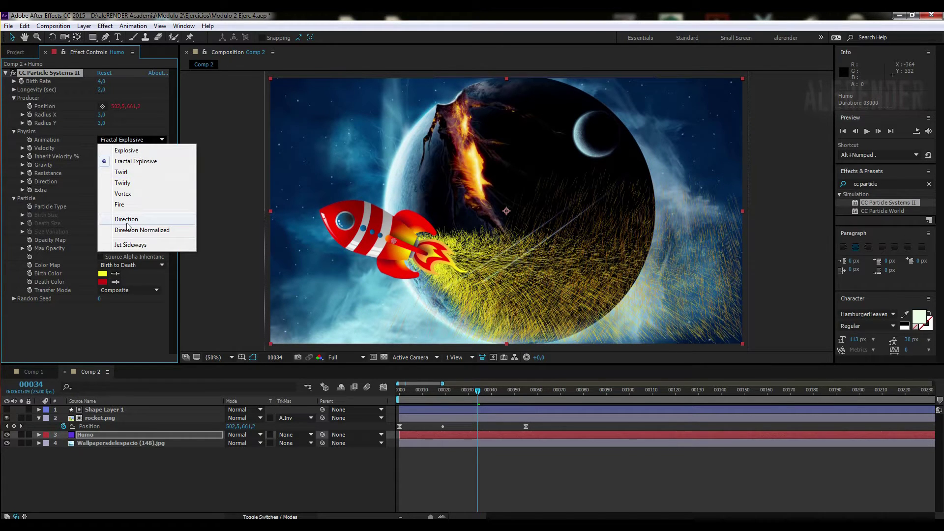
pyautogui.click(128, 220)
pyautogui.click(147, 140)
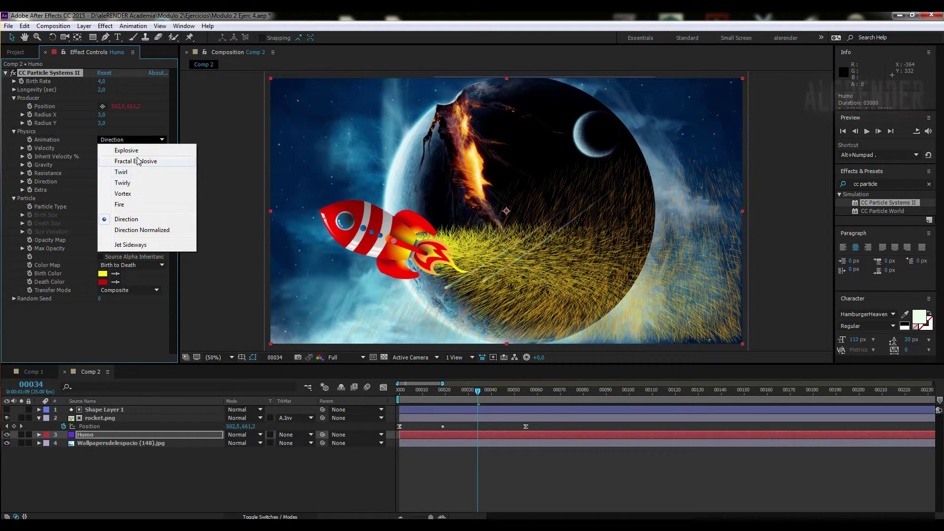
pyautogui.click(470, 420)
pyautogui.moveTo(474, 390)
pyautogui.mouseDown()
pyautogui.moveTo(429, 391)
pyautogui.moveTo(474, 390)
pyautogui.mouseUp()
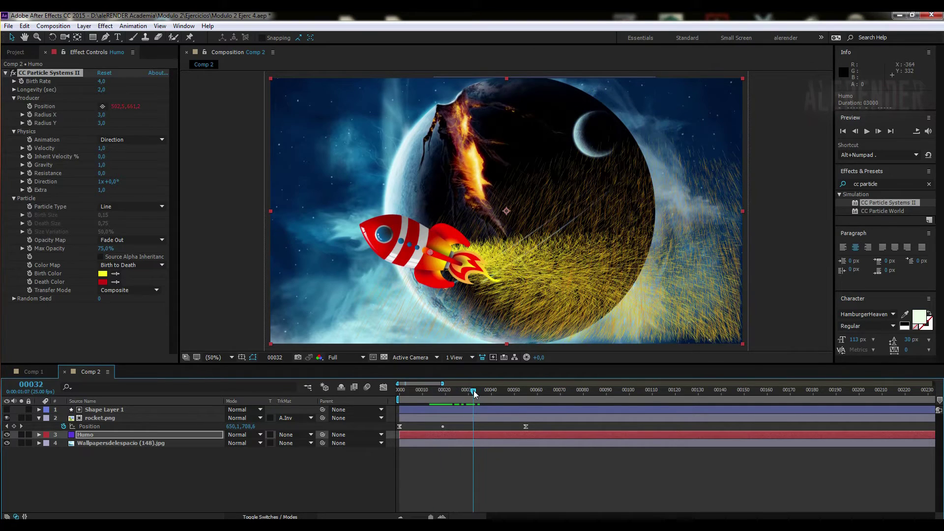
# - Try Shaded Sphere and Motion Polygon particle types, previewing the spheres to frame 29
pyautogui.click(120, 206)
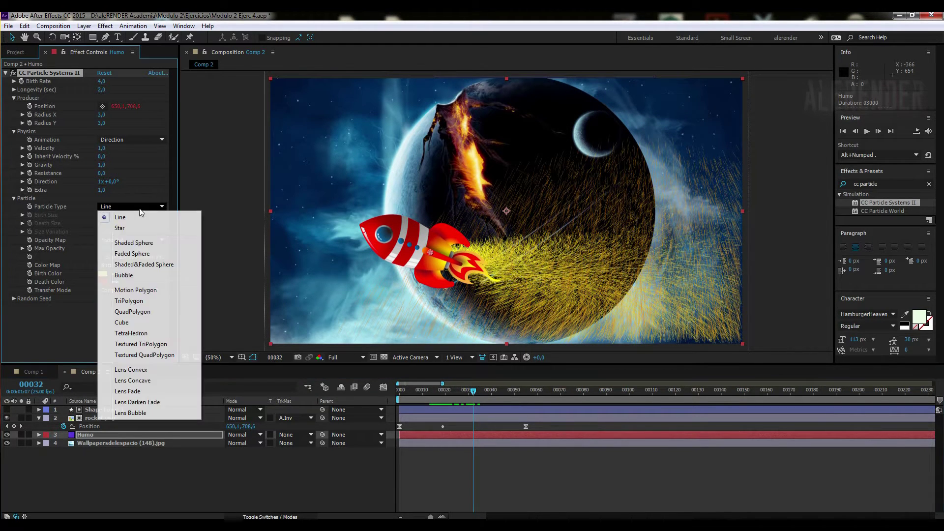
pyautogui.click(136, 242)
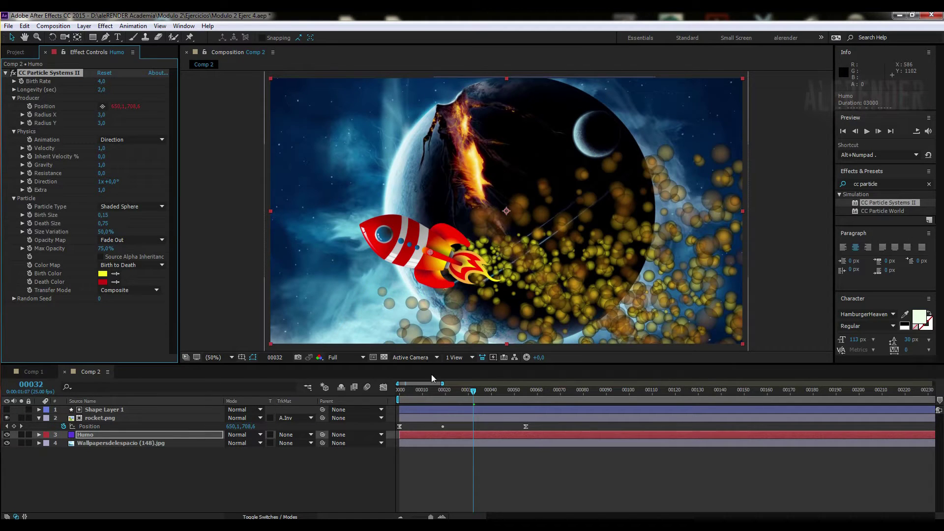
pyautogui.moveTo(422, 392); pyautogui.dragTo(466, 391)
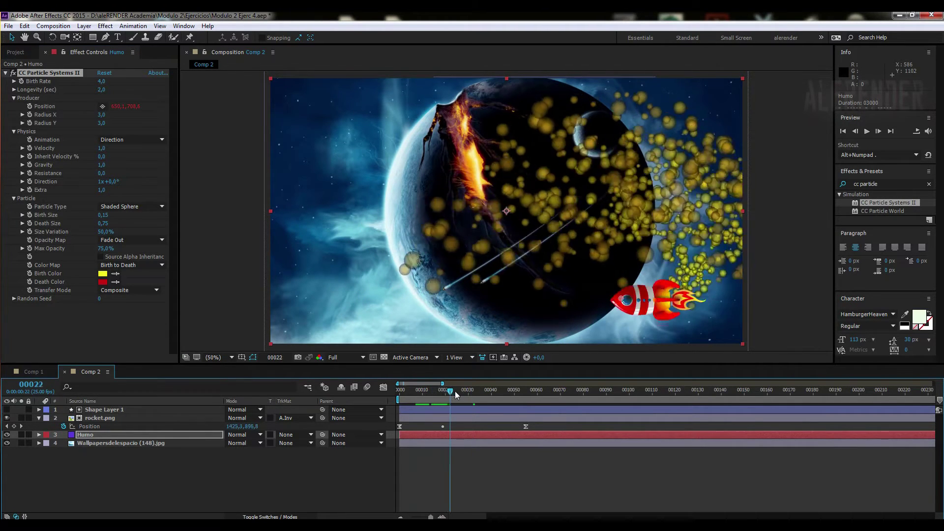
pyautogui.click(150, 206)
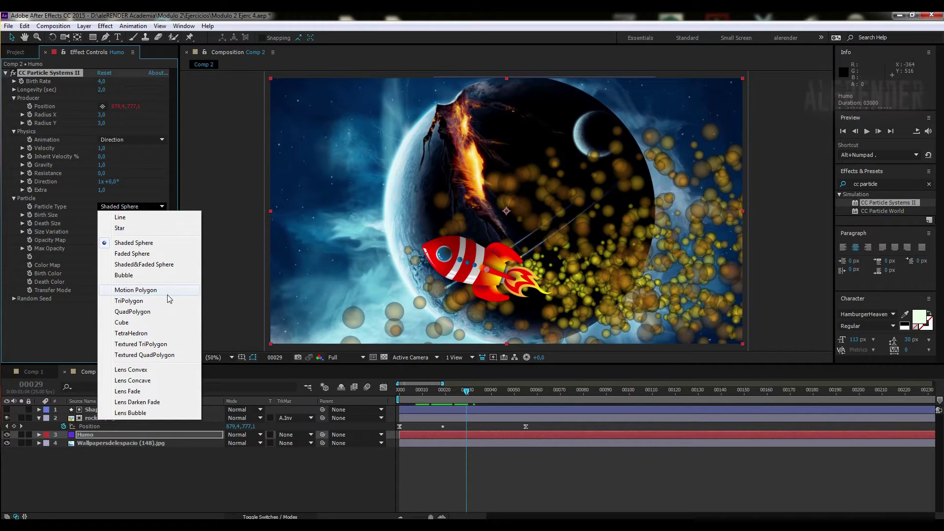
pyautogui.click(141, 291)
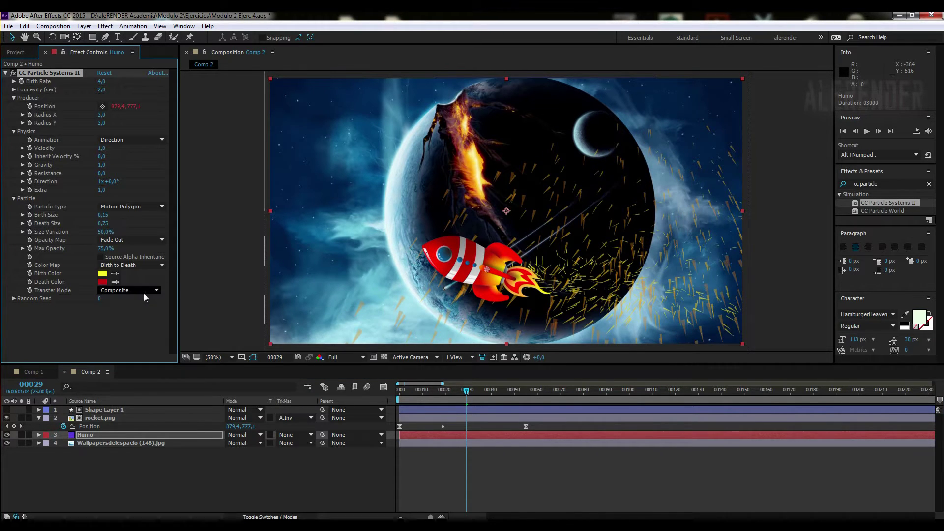
pyautogui.click(141, 206)
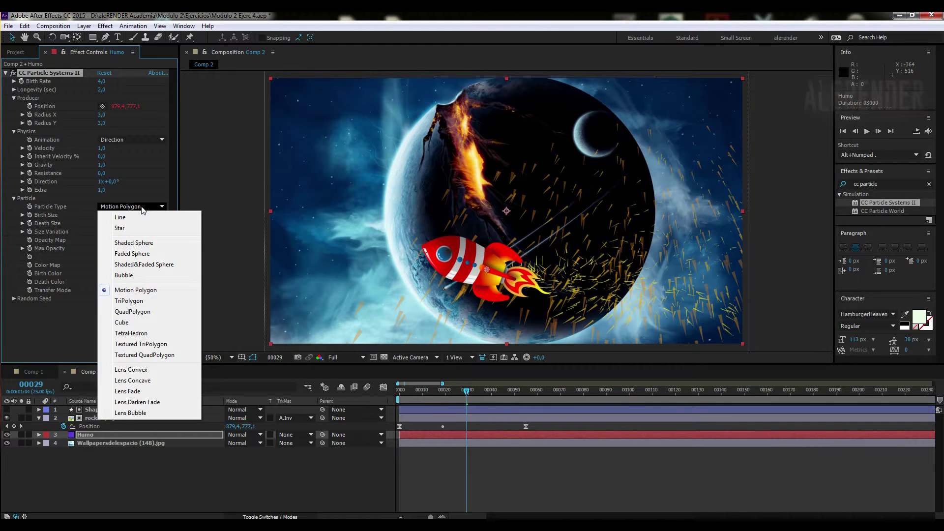
pyautogui.click(137, 243)
# - Switch particles to TriPolygon, preview the flight to frame 31, and open the Death Color picker
pyautogui.click(139, 206)
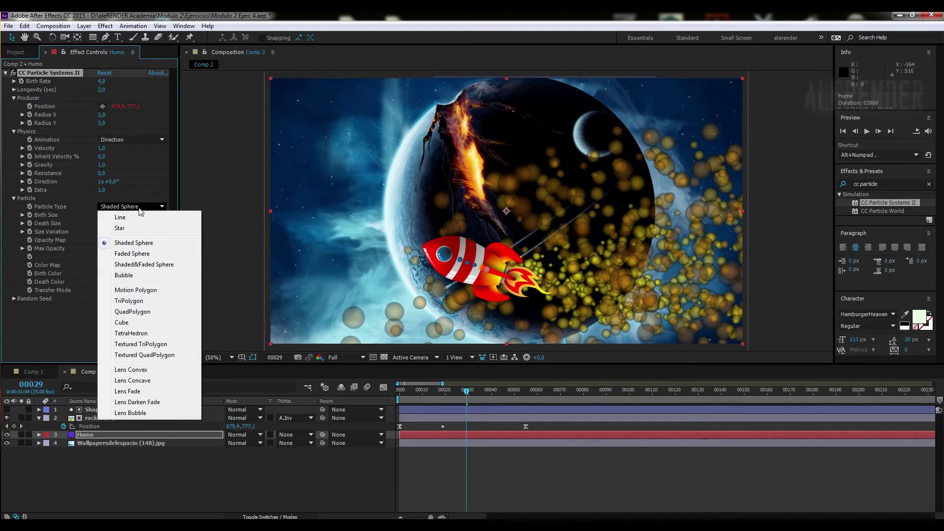
pyautogui.click(133, 301)
pyautogui.moveTo(466, 391); pyautogui.dragTo(464, 393)
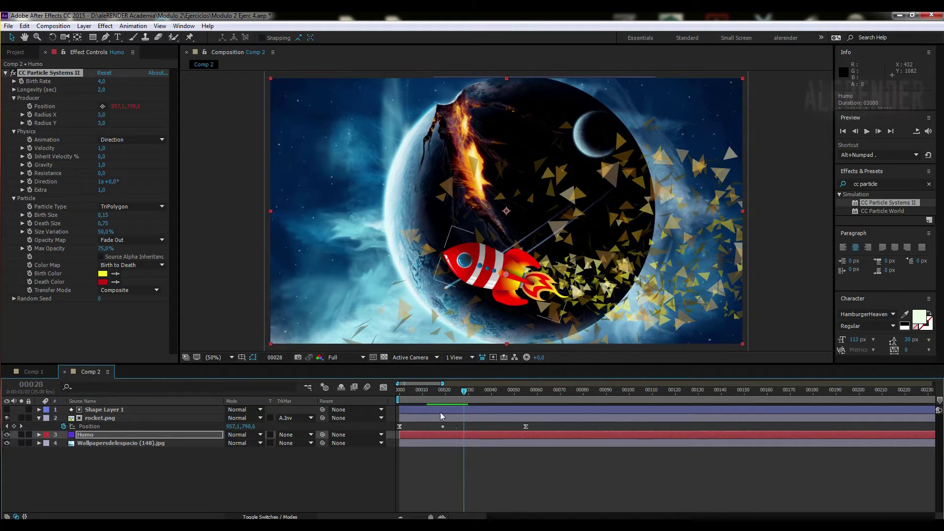
pyautogui.click(429, 395)
pyautogui.moveTo(434, 399); pyautogui.dragTo(475, 397)
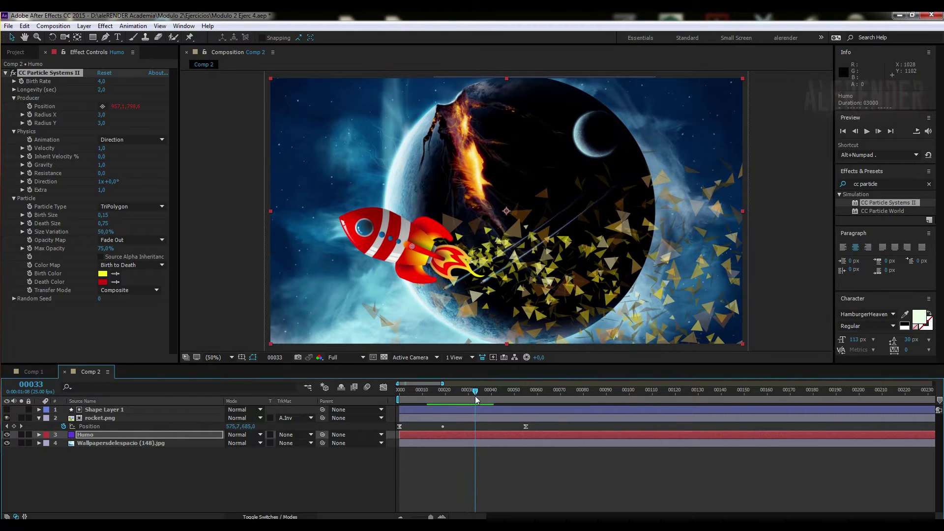
pyautogui.click(103, 282)
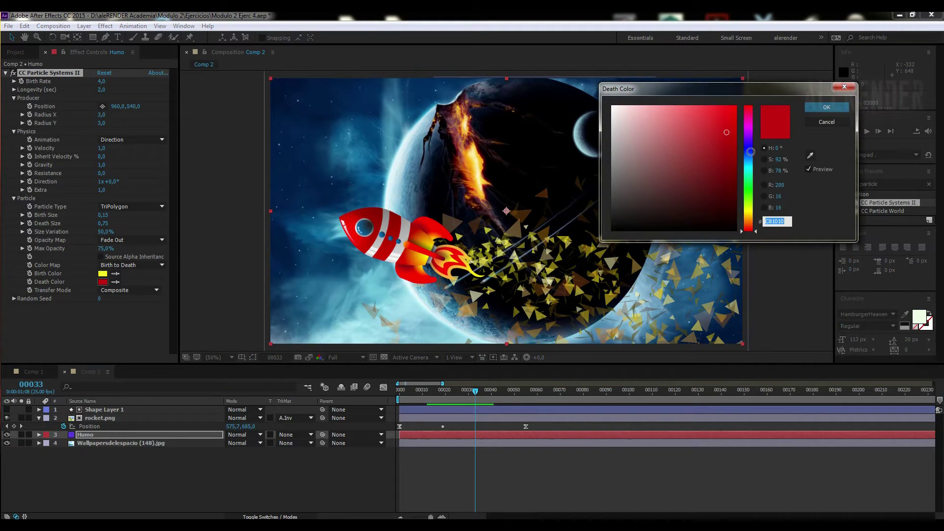
# - Set death colour to blue, Max Opacity to 100% and Death Size to 0,45, previewing to frame 28
pyautogui.click(751, 148)
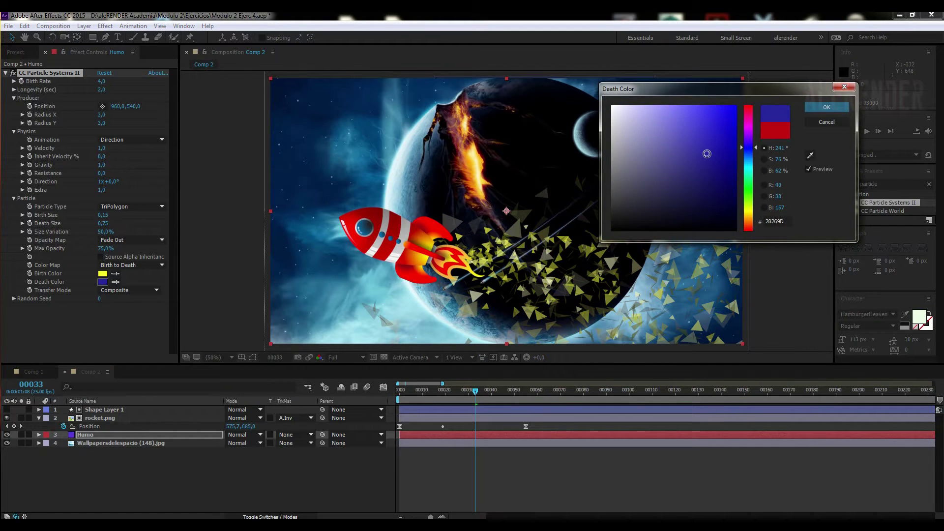
pyautogui.click(826, 107)
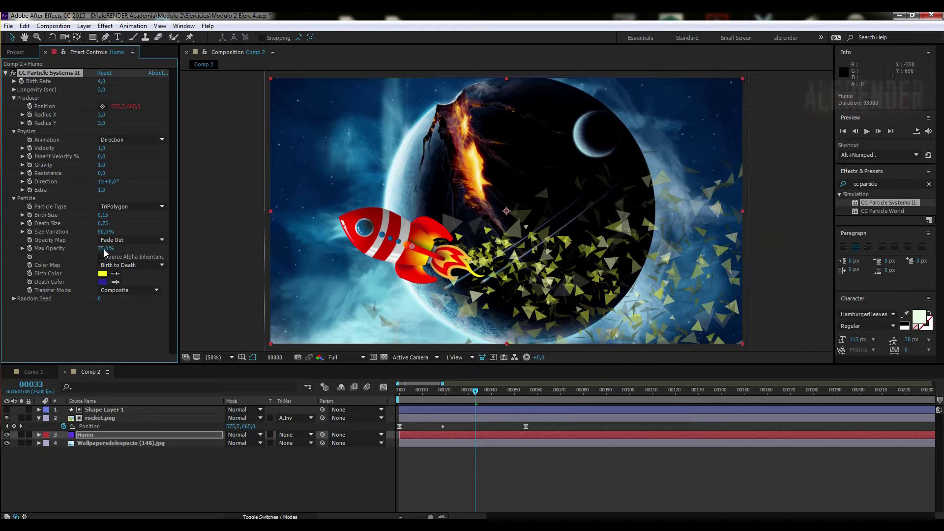
pyautogui.moveTo(110, 251); pyautogui.dragTo(126, 248)
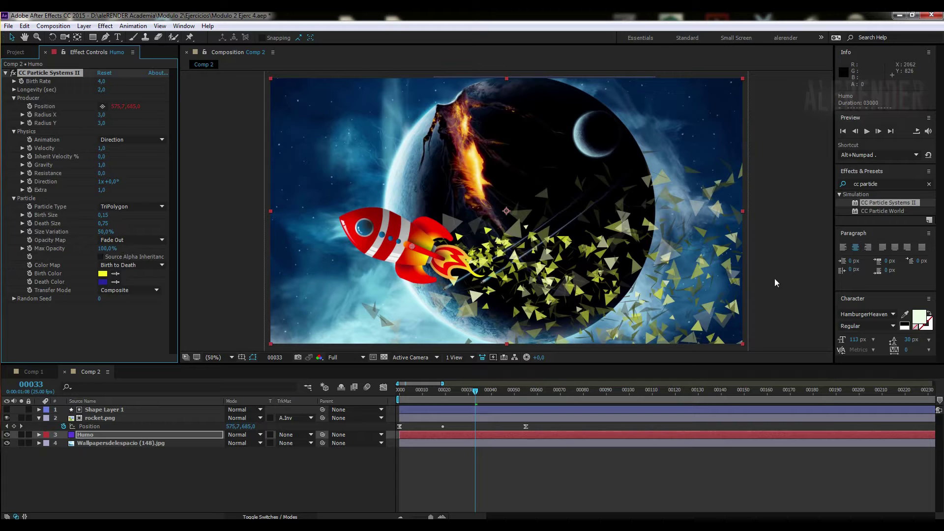
pyautogui.moveTo(464, 393)
pyautogui.mouseDown()
pyautogui.moveTo(450, 393)
pyautogui.moveTo(477, 393)
pyautogui.mouseUp()
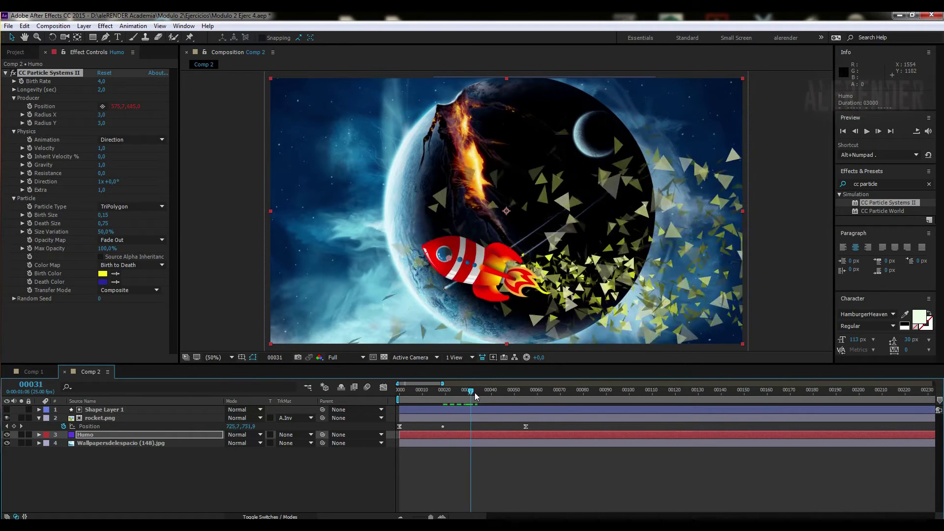
pyautogui.click(107, 253)
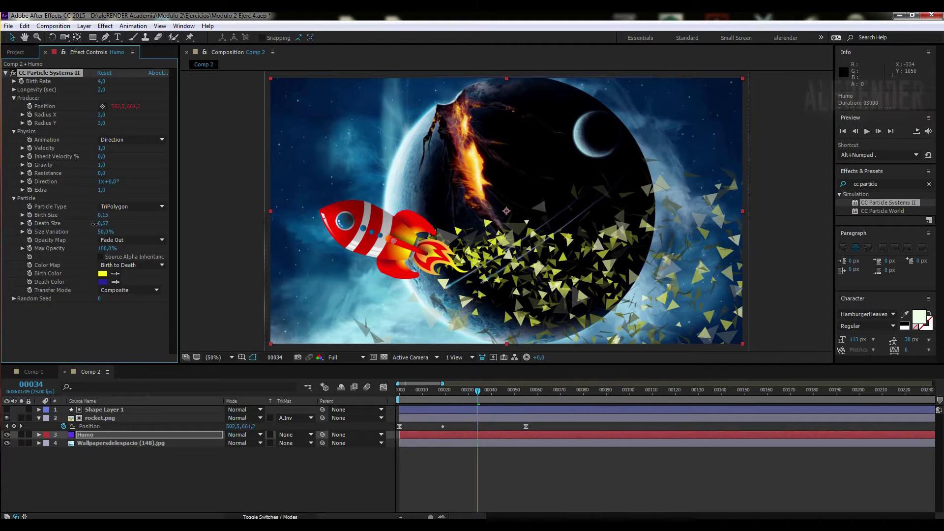
pyautogui.moveTo(93, 224); pyautogui.dragTo(74, 224)
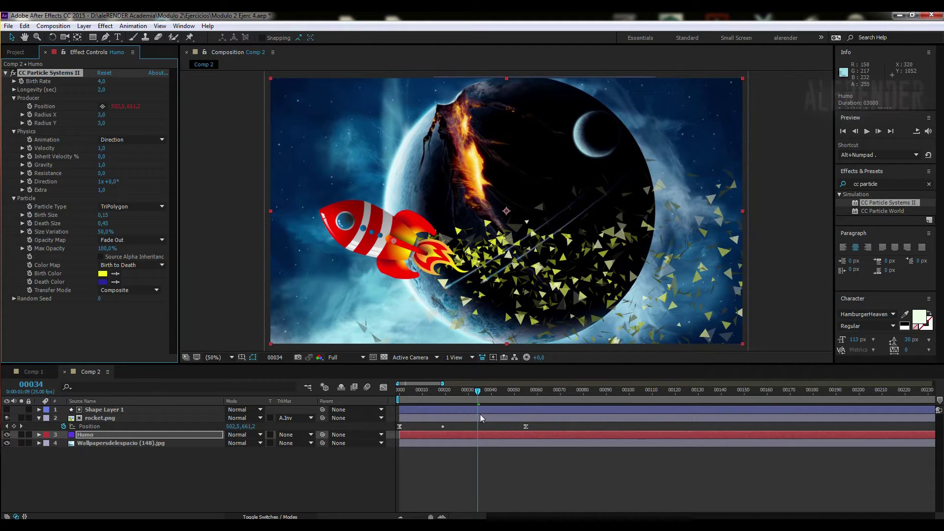
pyautogui.moveTo(477, 391)
pyautogui.mouseDown()
pyautogui.moveTo(464, 393)
pyautogui.moveTo(538, 396)
pyautogui.moveTo(435, 399)
pyautogui.mouseUp()
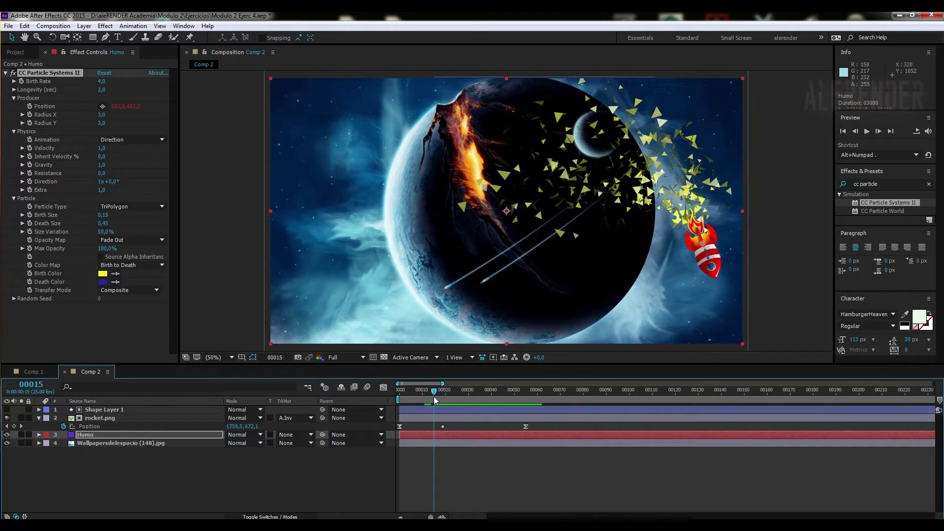
# - Lower the particle Velocity and preview the slower exhaust up to frame 30
pyautogui.click(126, 198)
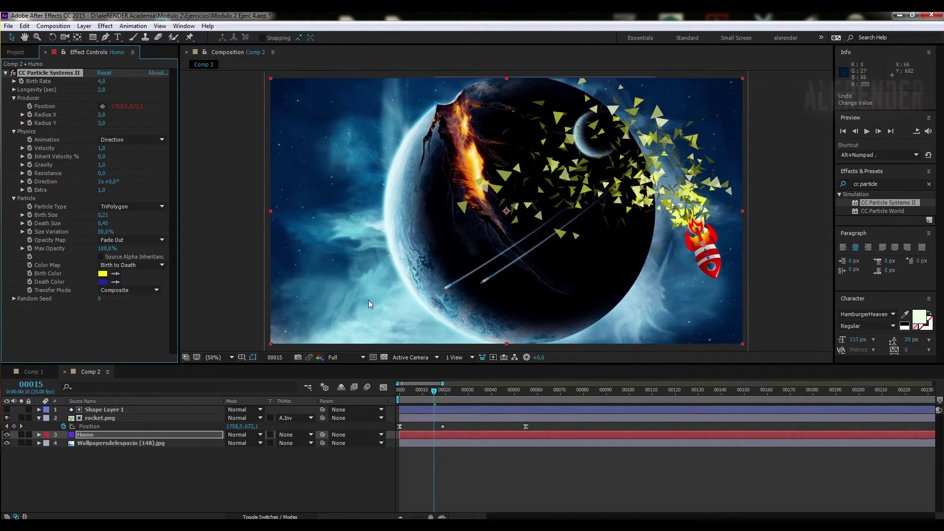
pyautogui.moveTo(455, 393); pyautogui.dragTo(464, 393)
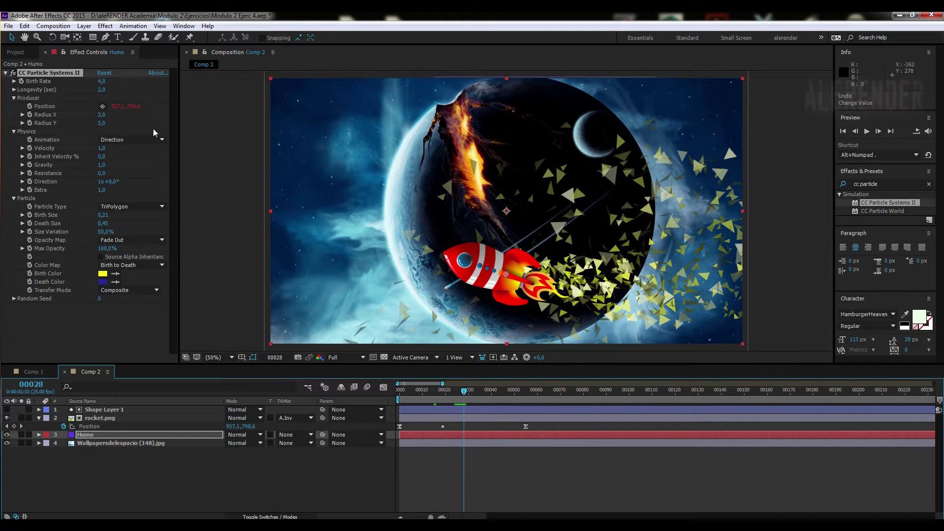
pyautogui.moveTo(100, 149); pyautogui.dragTo(79, 149)
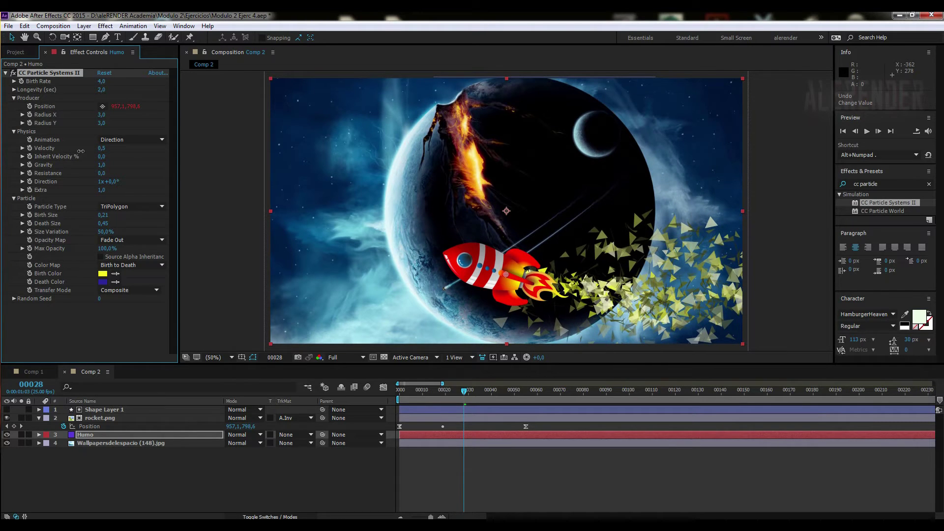
pyautogui.moveTo(426, 395)
pyautogui.mouseDown()
pyautogui.moveTo(498, 397)
pyautogui.moveTo(471, 392)
pyautogui.mouseUp()
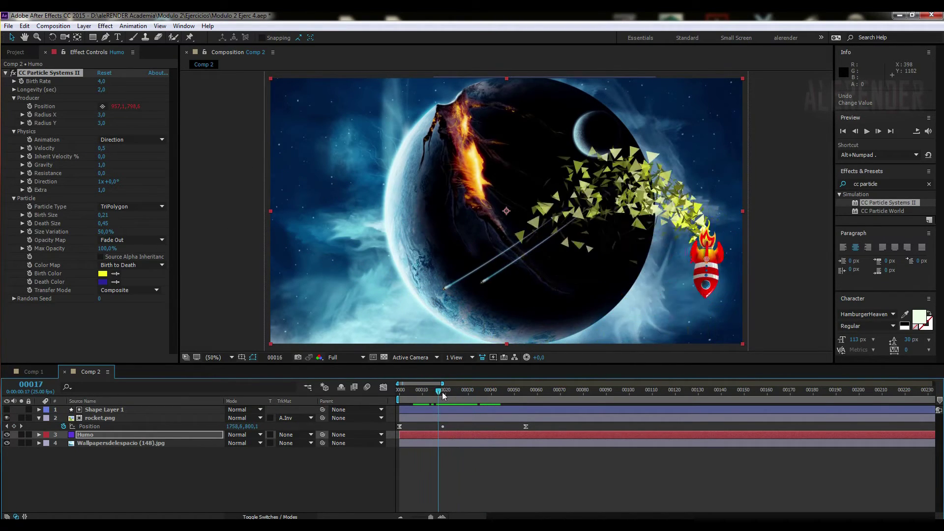
pyautogui.moveTo(471, 393); pyautogui.dragTo(468, 393)
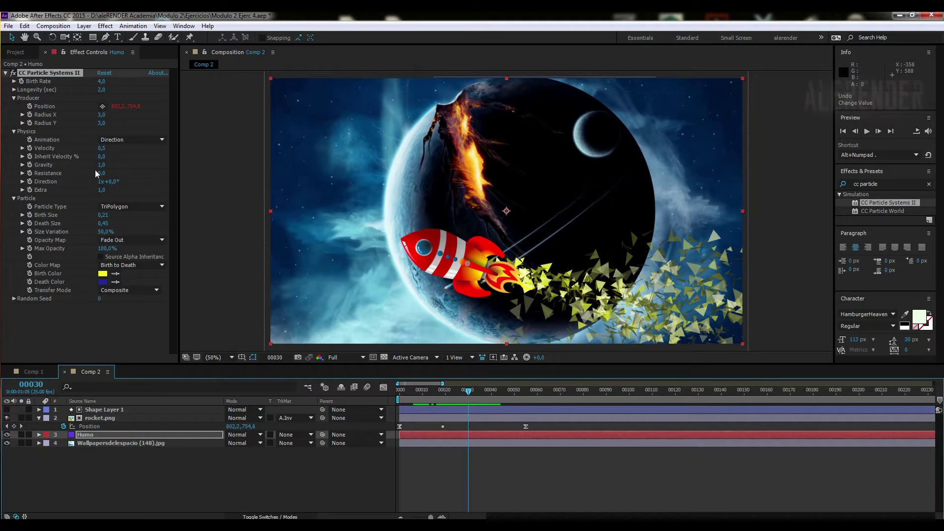
# - Lower Gravity to 0.5 so particles drift upward, reviewing the trail through frame 43
pyautogui.moveTo(101, 169)
pyautogui.mouseDown()
pyautogui.moveTo(59, 173)
pyautogui.moveTo(84, 173)
pyautogui.mouseUp()
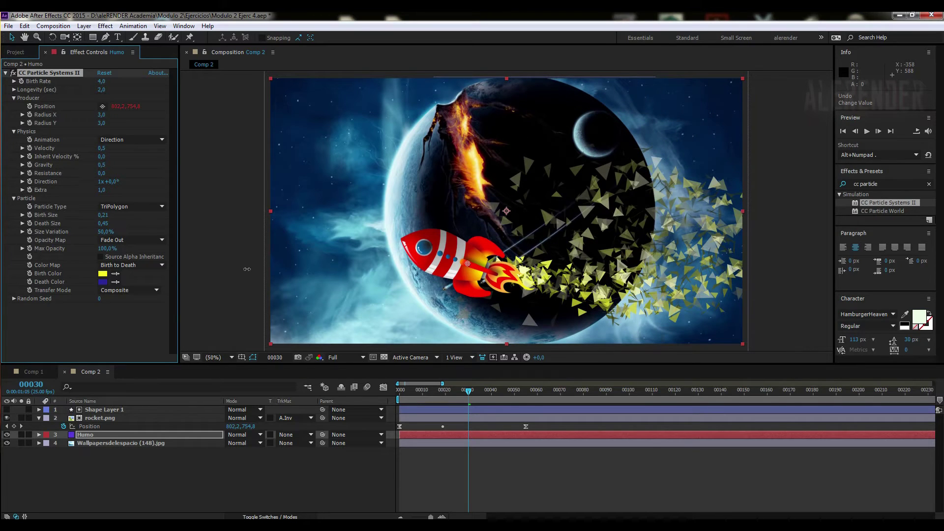
pyautogui.moveTo(442, 392); pyautogui.dragTo(494, 396)
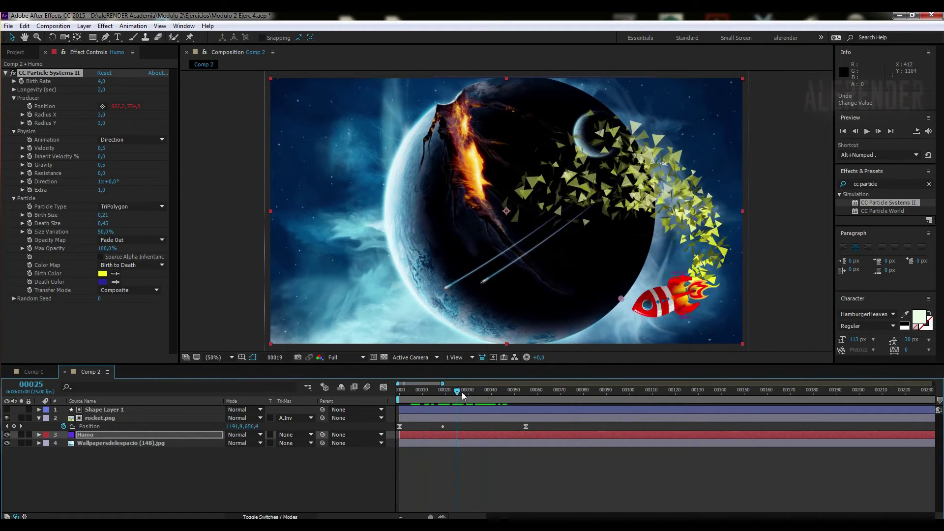
pyautogui.click(268, 486)
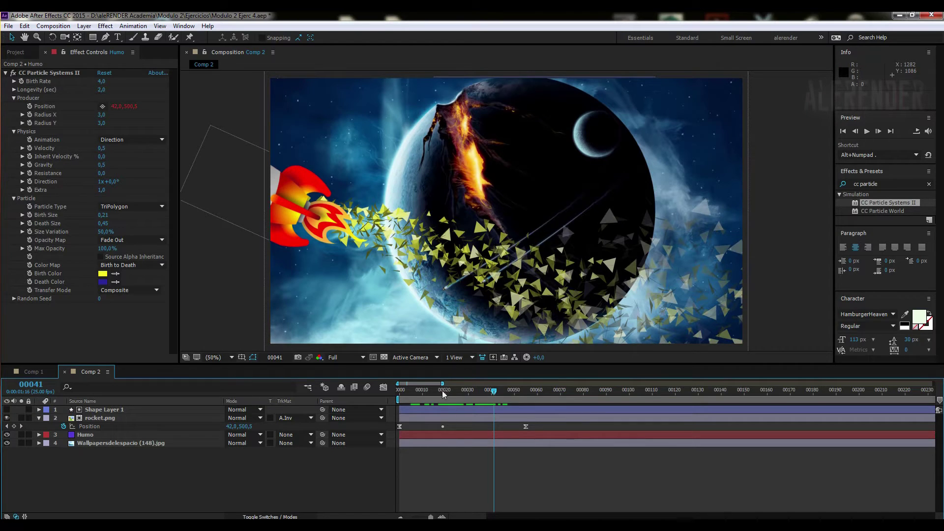
pyautogui.moveTo(441, 390); pyautogui.dragTo(436, 393)
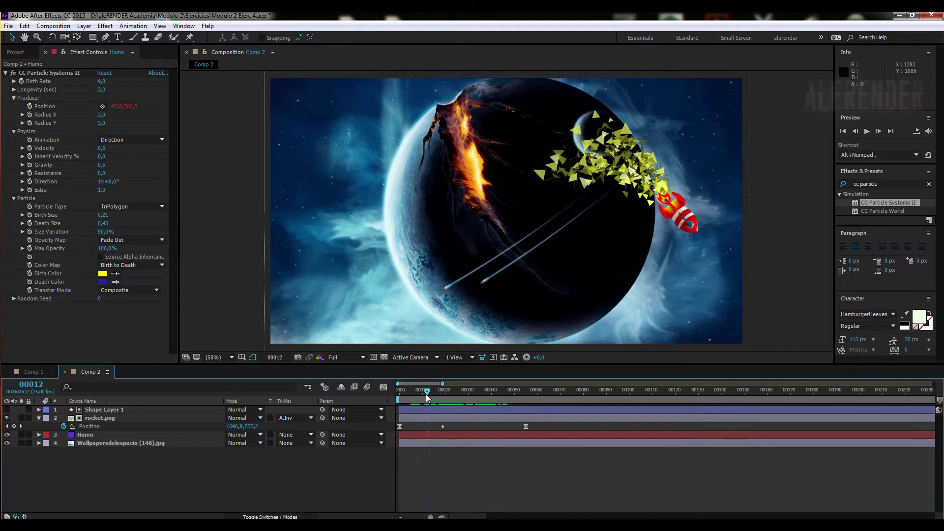
# - Duplicate Shape Layer 1 and place the copy directly above the Humo layer
pyautogui.click(40, 418)
pyautogui.click(94, 410)
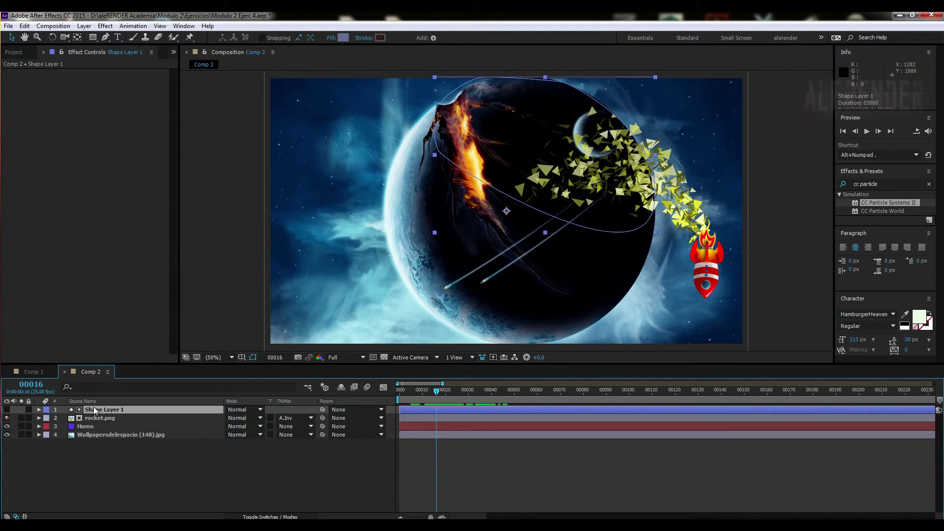
pyautogui.hotkey('ctrl', 'd')
pyautogui.moveTo(95, 407); pyautogui.dragTo(96, 429)
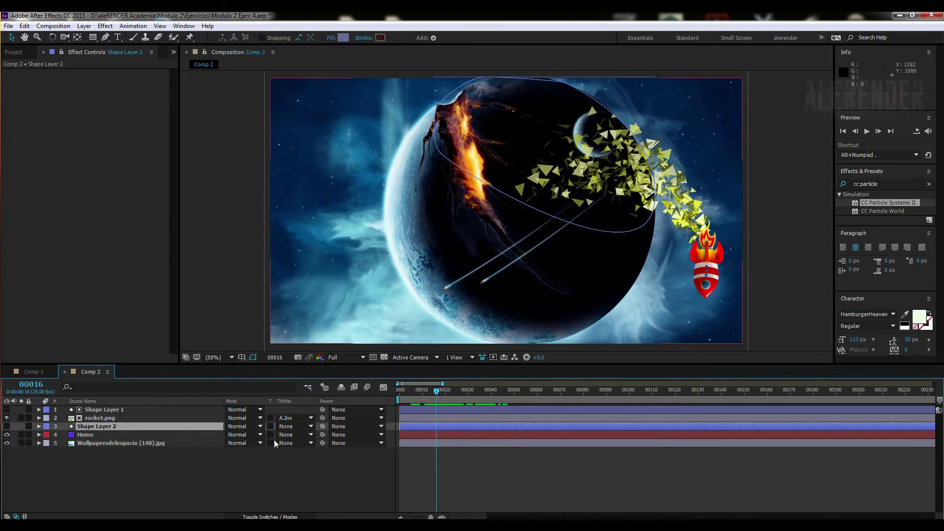
# - Set Humo's TrkMat to Alpha Inverted Matte from Shape Layer 2 and scrub to check the mask
pyautogui.click(295, 434)
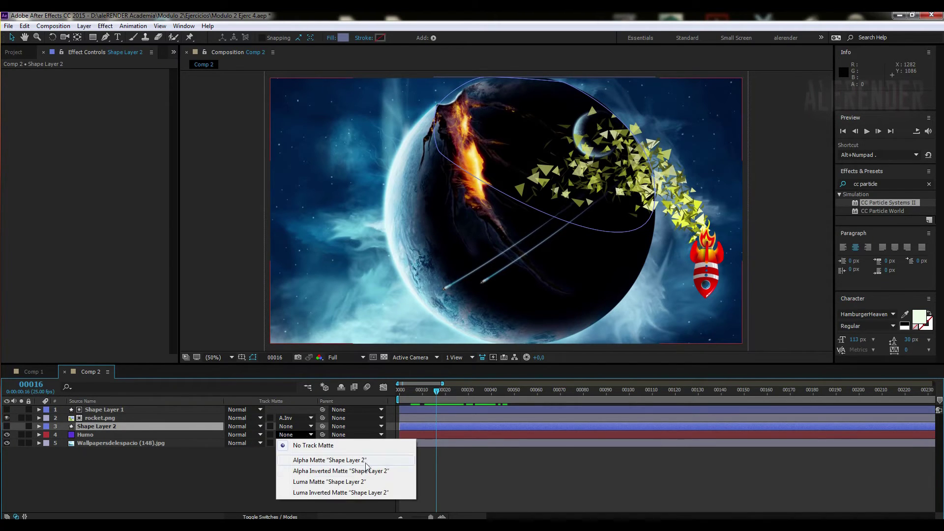
pyautogui.click(327, 471)
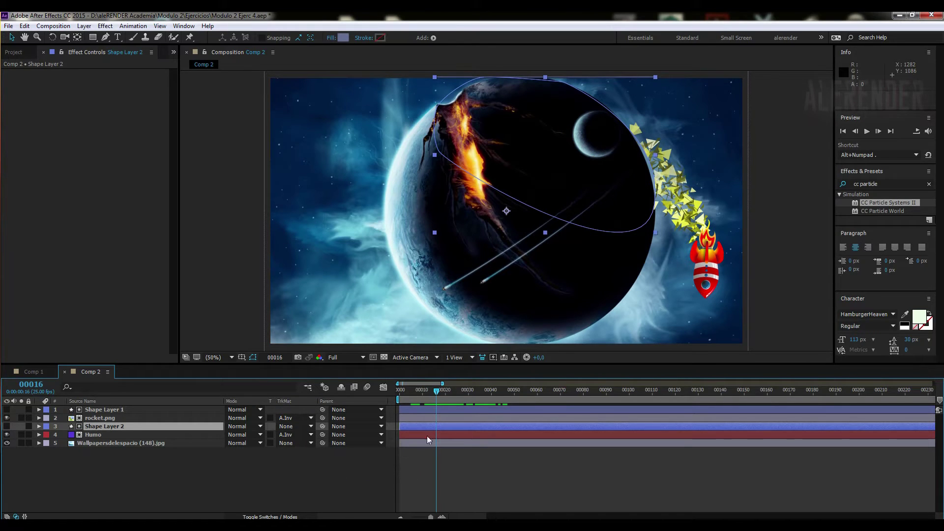
pyautogui.moveTo(412, 397); pyautogui.dragTo(443, 403)
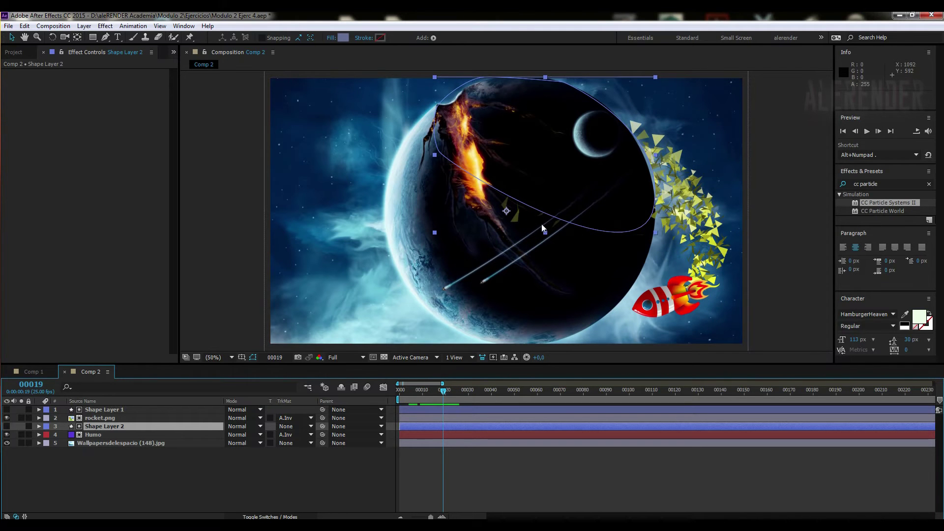
pyautogui.moveTo(418, 395)
pyautogui.mouseDown()
pyautogui.moveTo(462, 401)
pyautogui.moveTo(436, 399)
pyautogui.mouseUp()
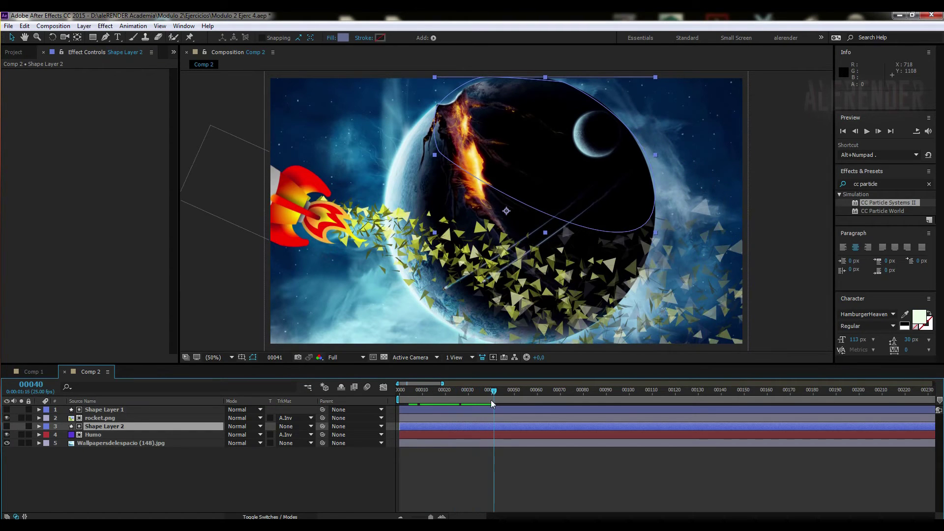
pyautogui.click(40, 426)
pyautogui.click(39, 426)
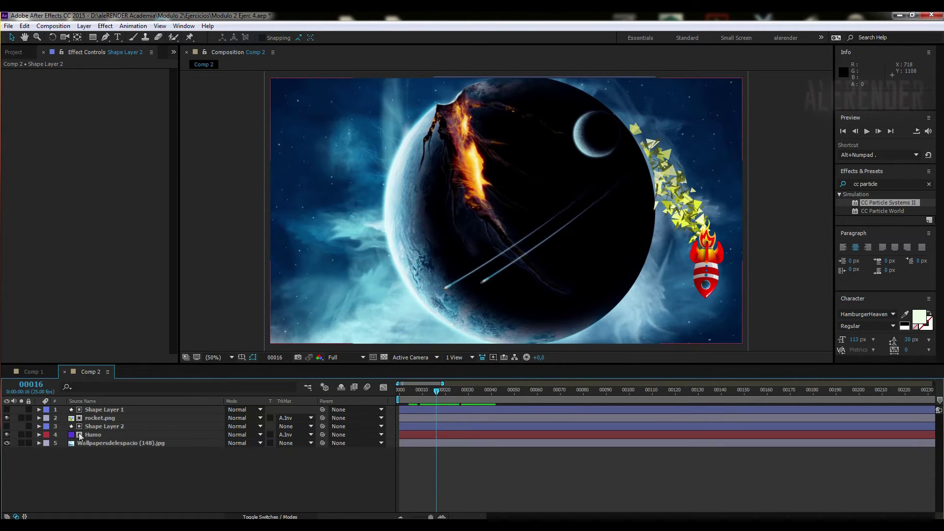
# - Add a vertex to Shape Layer 2's path and expose its Path property for keyframing
pyautogui.click(107, 426)
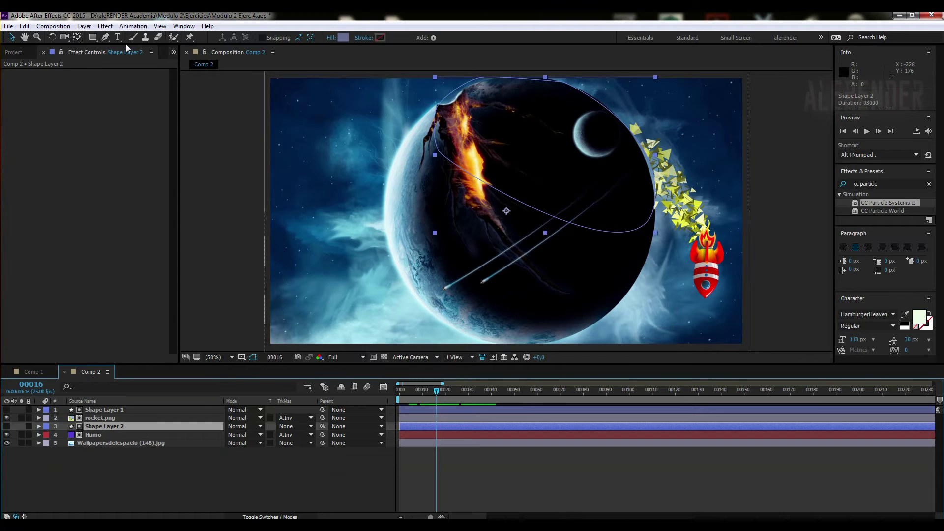
pyautogui.click(106, 38)
pyautogui.moveTo(107, 39); pyautogui.dragTo(132, 51)
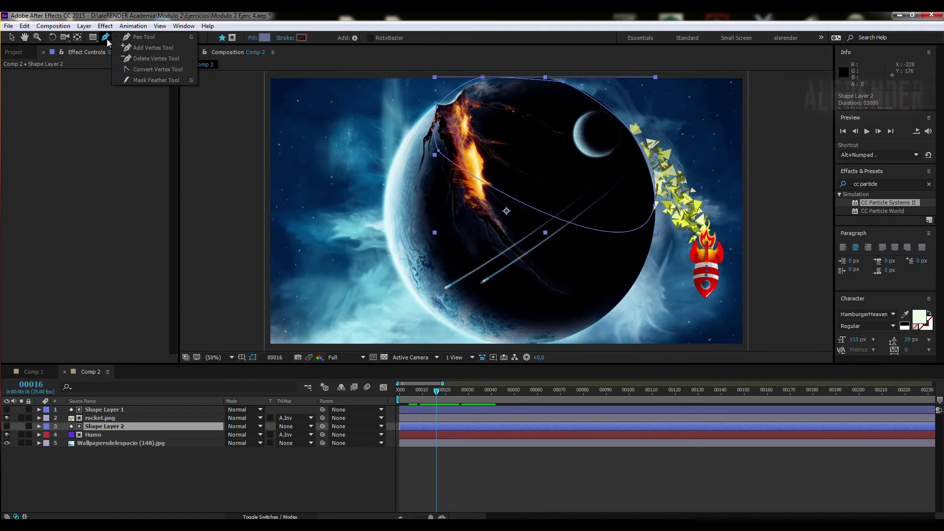
pyautogui.click(483, 184)
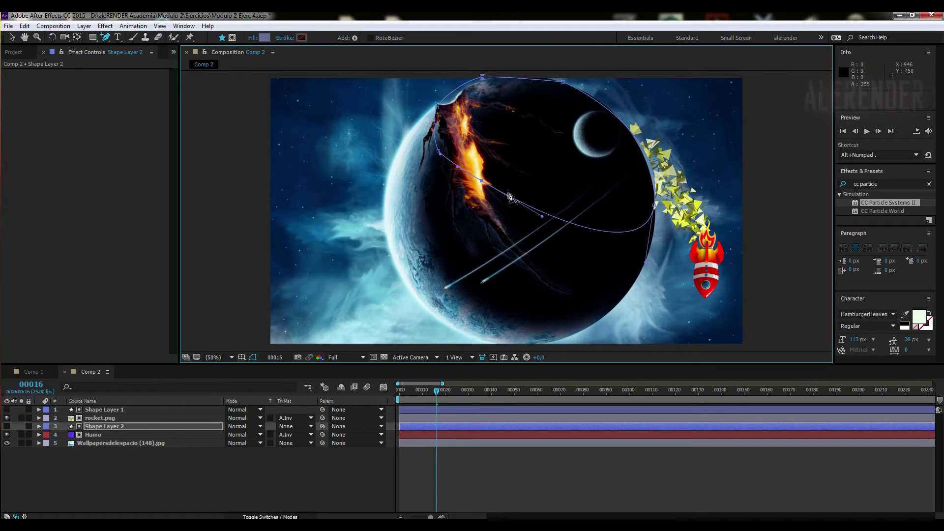
pyautogui.click(38, 426)
pyautogui.click(55, 443)
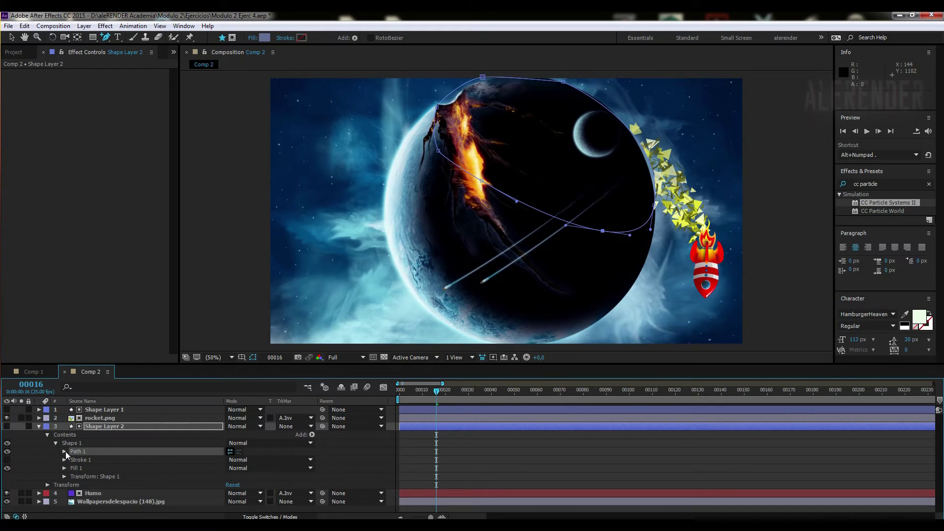
pyautogui.click(64, 451)
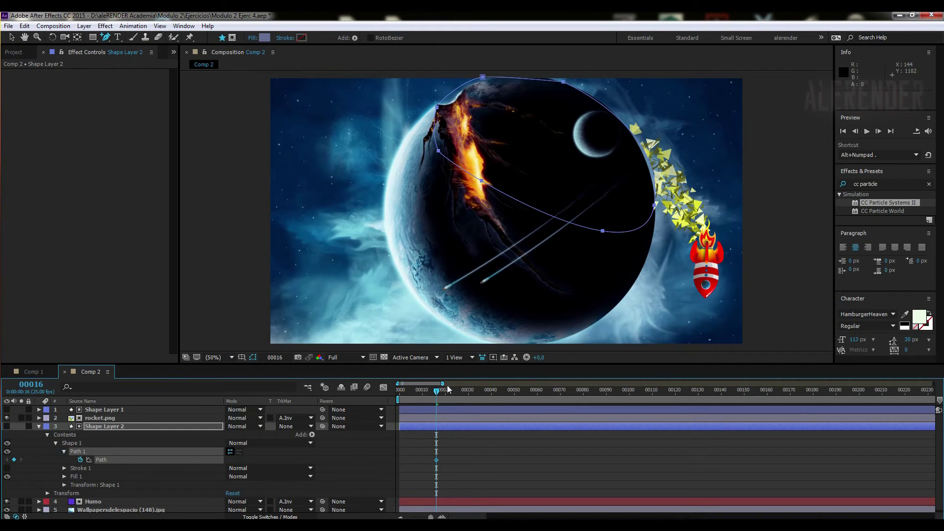
# - At frame 22, reshape the matte path points around the rocket and planet edge
pyautogui.moveTo(436, 401); pyautogui.dragTo(453, 398)
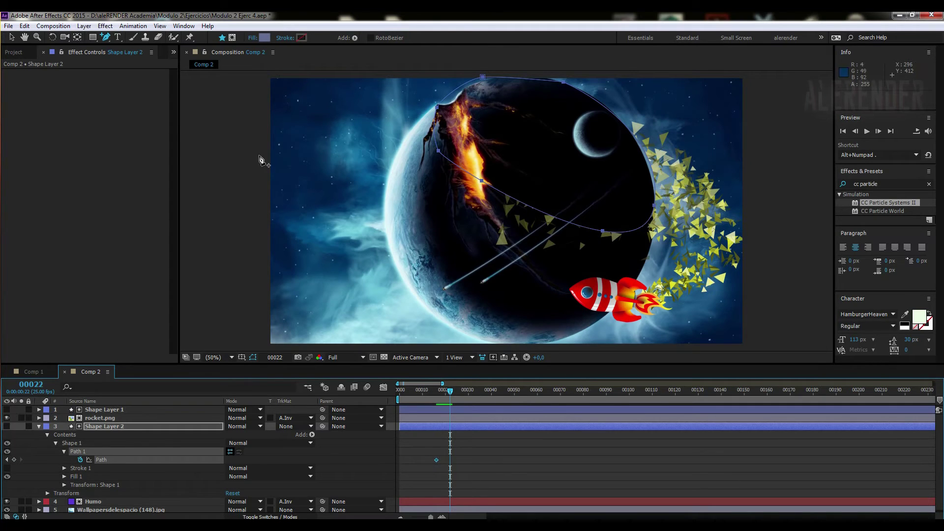
pyautogui.click(14, 38)
pyautogui.click(24, 25)
pyautogui.click(29, 34)
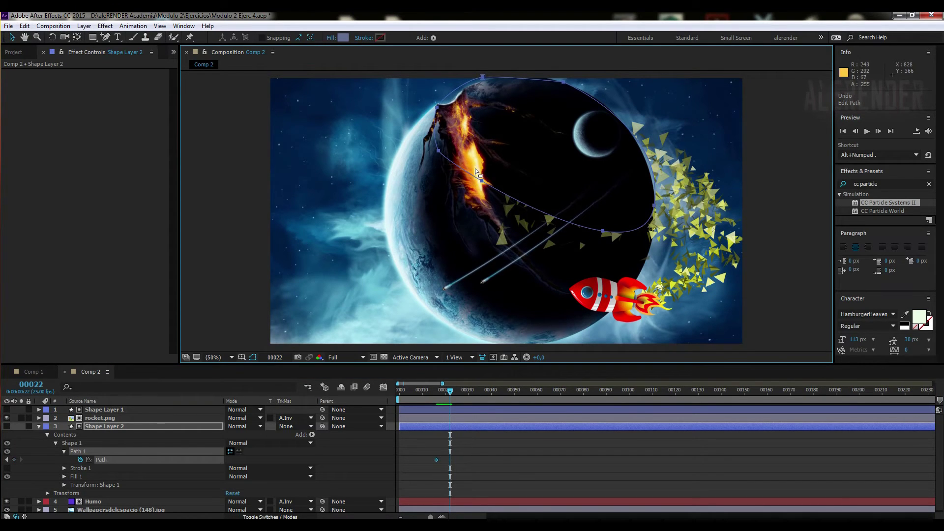
pyautogui.moveTo(479, 167)
pyautogui.mouseDown()
pyautogui.moveTo(612, 265)
pyautogui.moveTo(598, 293)
pyautogui.mouseUp()
pyautogui.moveTo(482, 247); pyautogui.dragTo(436, 288)
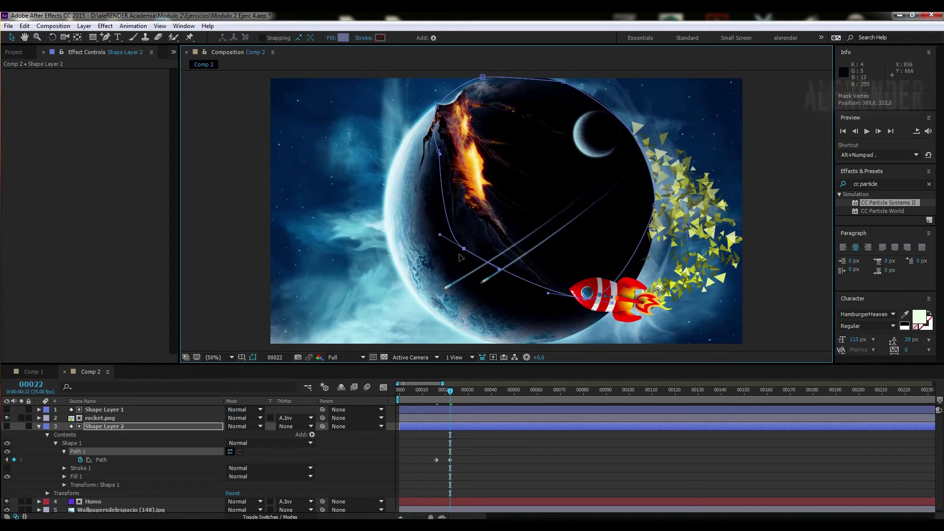
pyautogui.moveTo(581, 343); pyautogui.dragTo(611, 346)
pyautogui.moveTo(439, 151); pyautogui.dragTo(391, 154)
pyautogui.moveTo(655, 209); pyautogui.dragTo(660, 213)
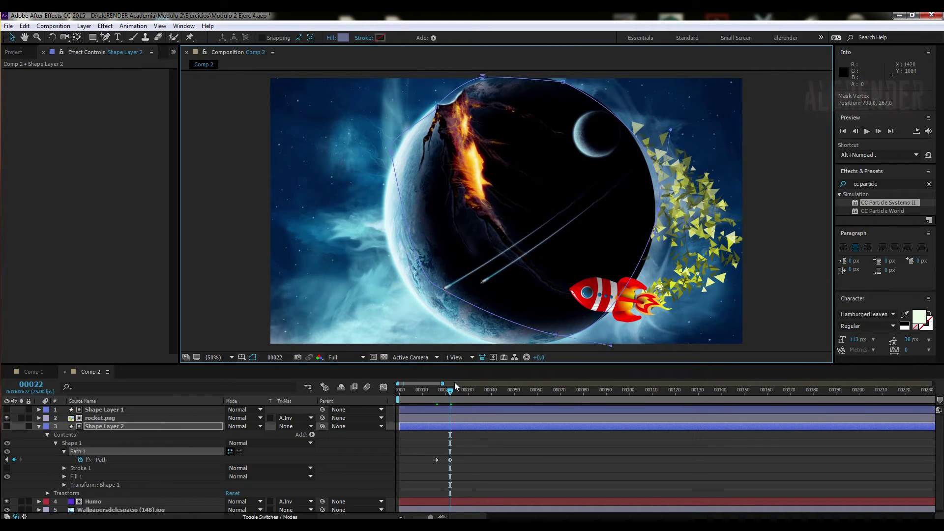
# - Reshape the matte path at frames 29 and 39 to follow the exhaust, then play back
pyautogui.moveTo(450, 394); pyautogui.dragTo(464, 399)
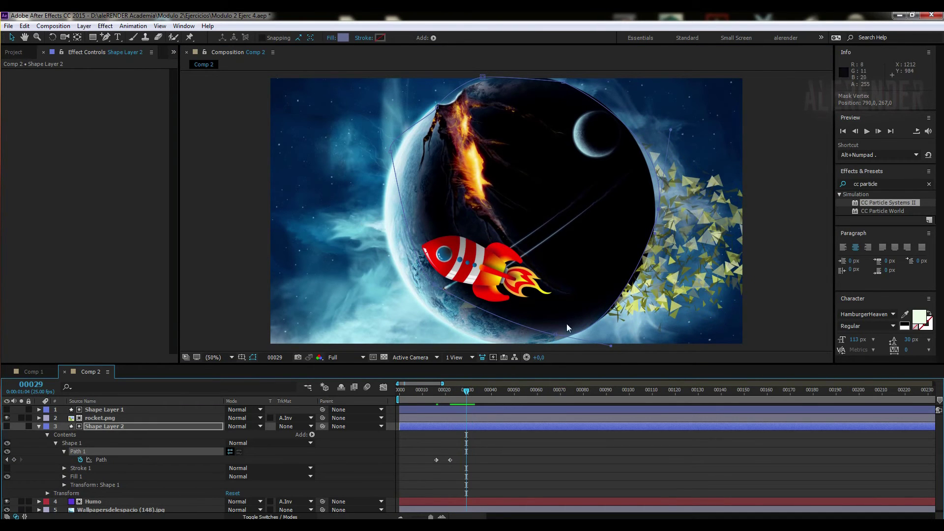
pyautogui.moveTo(551, 337)
pyautogui.mouseDown()
pyautogui.moveTo(461, 295)
pyautogui.moveTo(452, 225)
pyautogui.mouseUp()
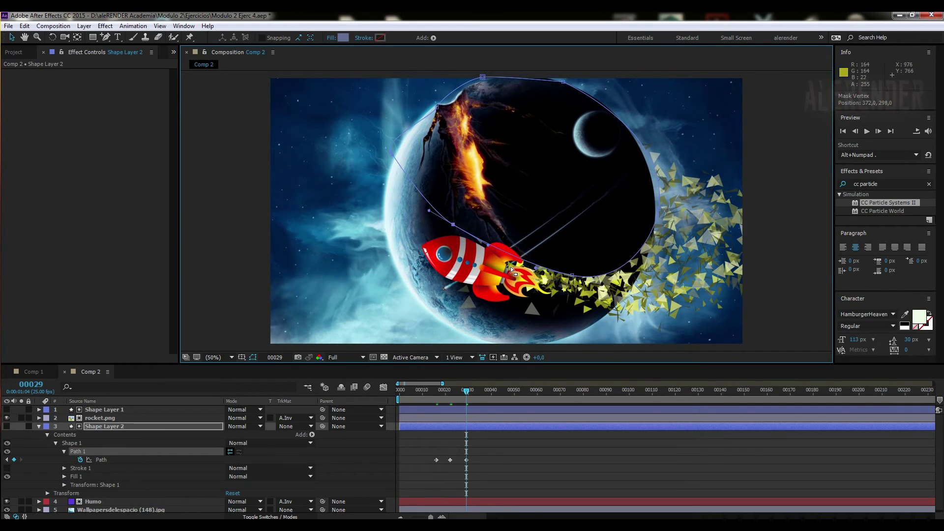
pyautogui.moveTo(574, 276); pyautogui.dragTo(581, 265)
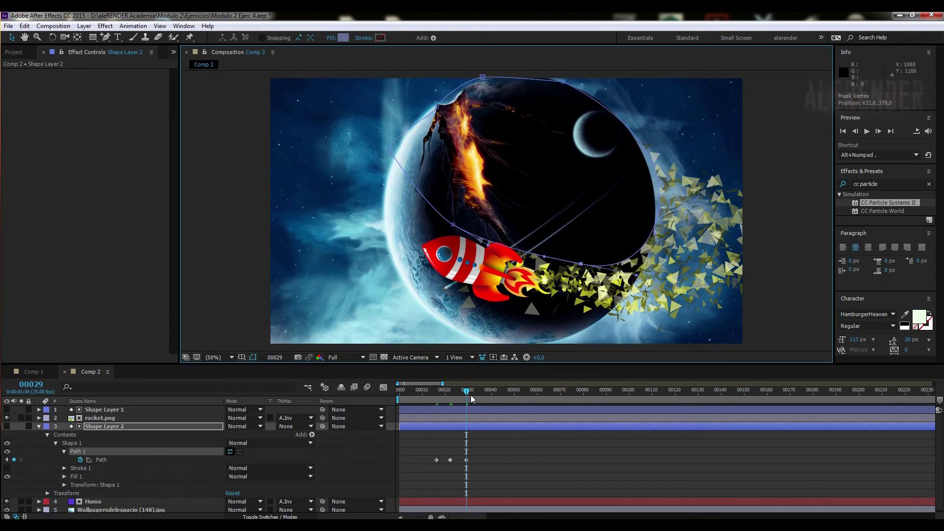
pyautogui.moveTo(470, 395); pyautogui.dragTo(492, 395)
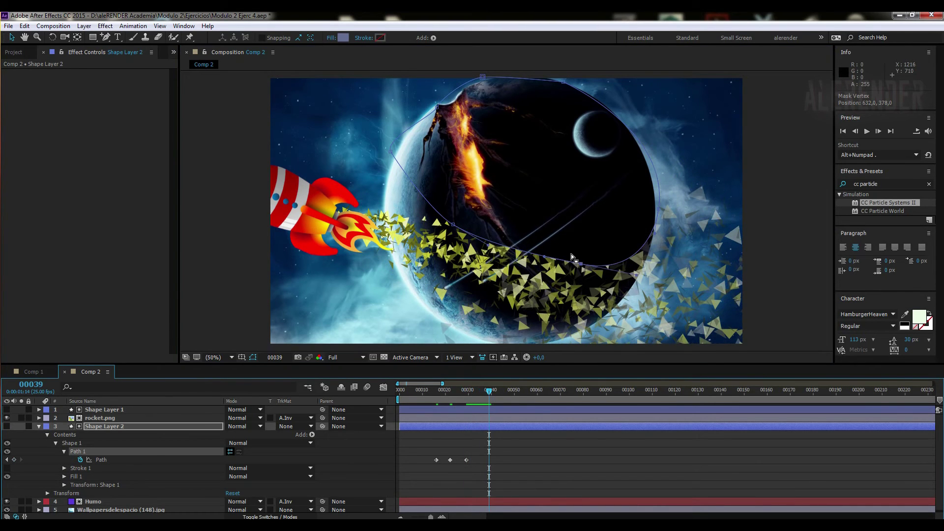
pyautogui.moveTo(581, 266); pyautogui.dragTo(579, 229)
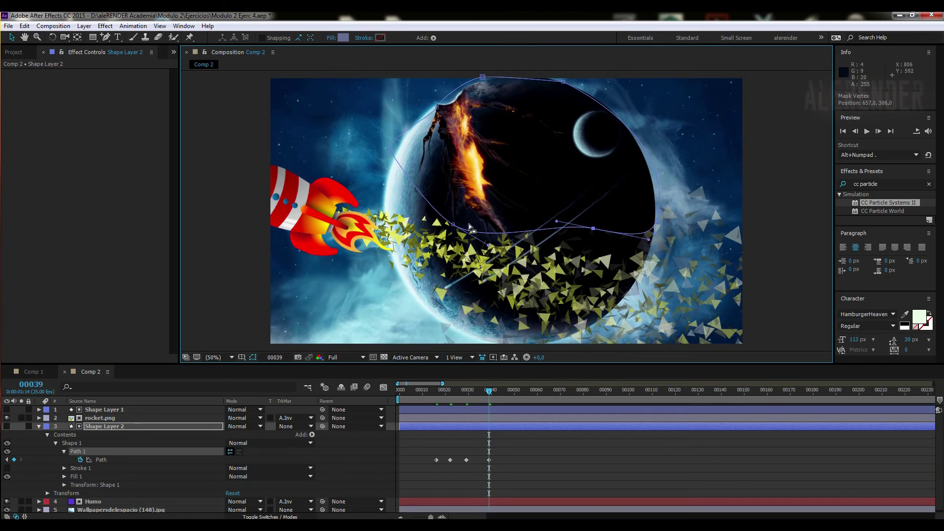
pyautogui.moveTo(455, 227); pyautogui.dragTo(464, 187)
pyautogui.moveTo(598, 228); pyautogui.dragTo(598, 203)
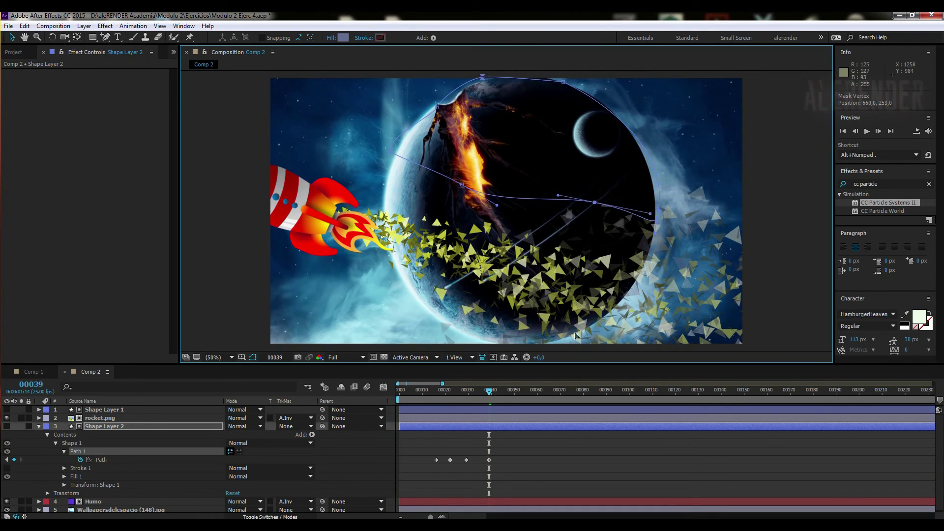
pyautogui.press('space')
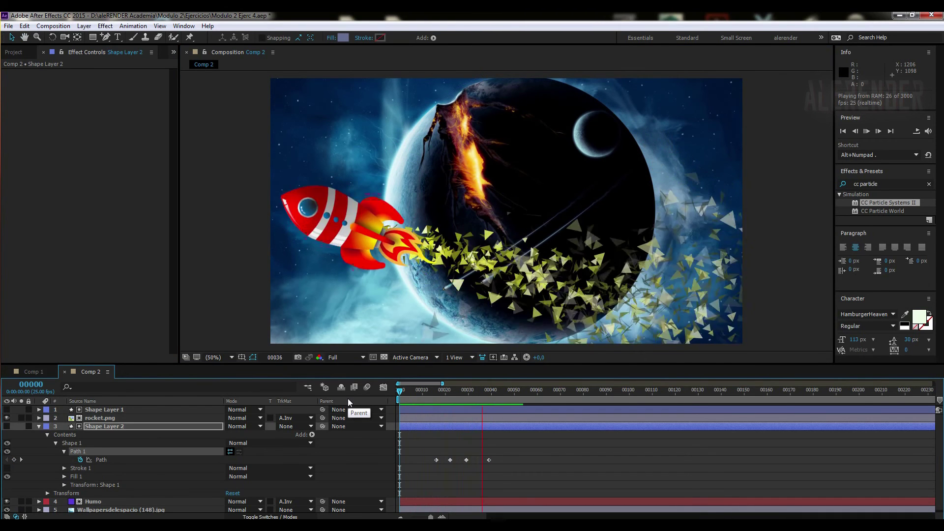
pyautogui.moveTo(447, 396); pyautogui.dragTo(477, 402)
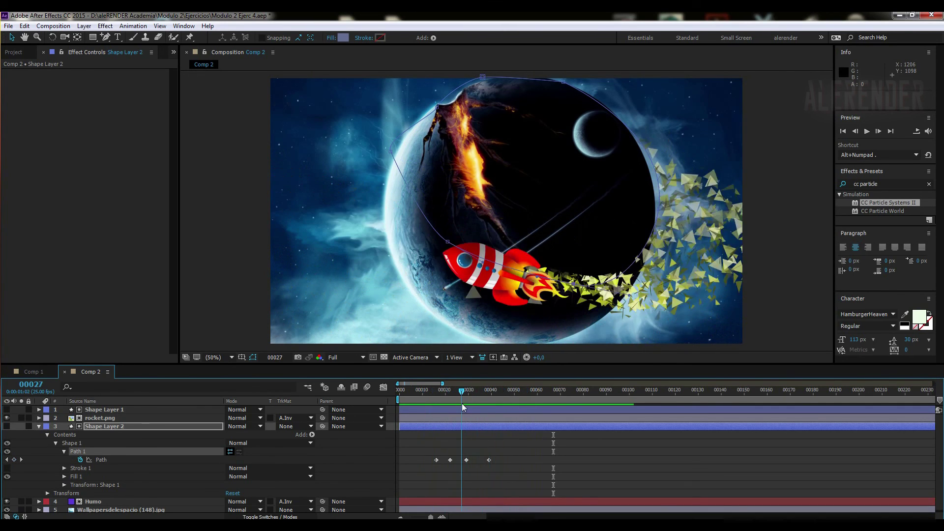
pyautogui.press('u')
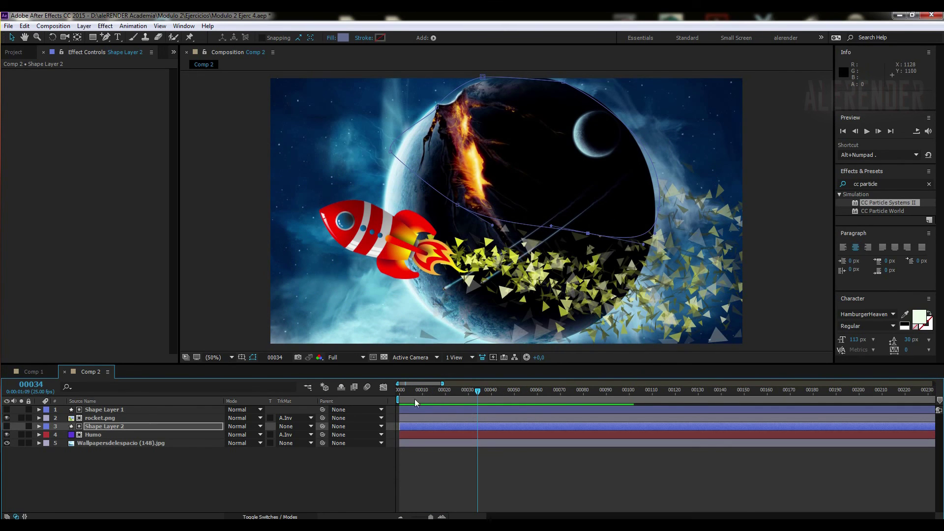
pyautogui.moveTo(410, 391); pyautogui.dragTo(479, 393)
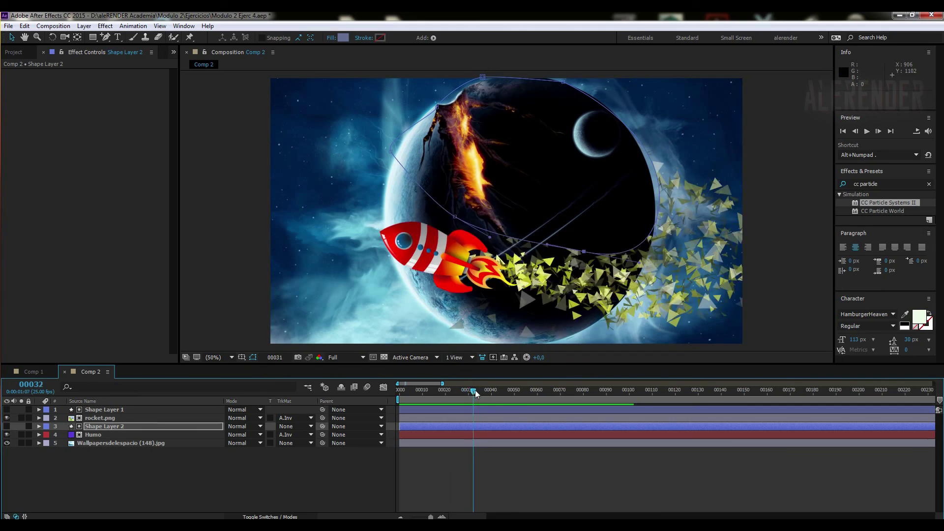